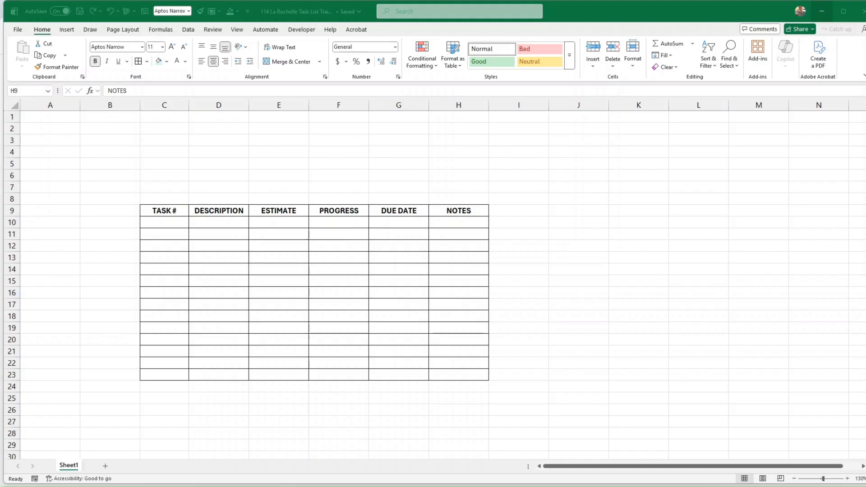
- Enter 1 as the first task number in C10 and the formula =C10+1 in C11
left_click(169, 239)
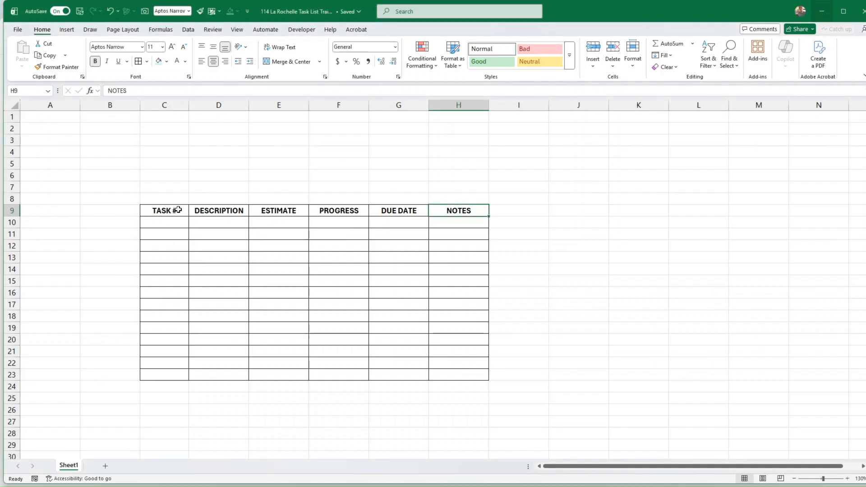
left_click(173, 221)
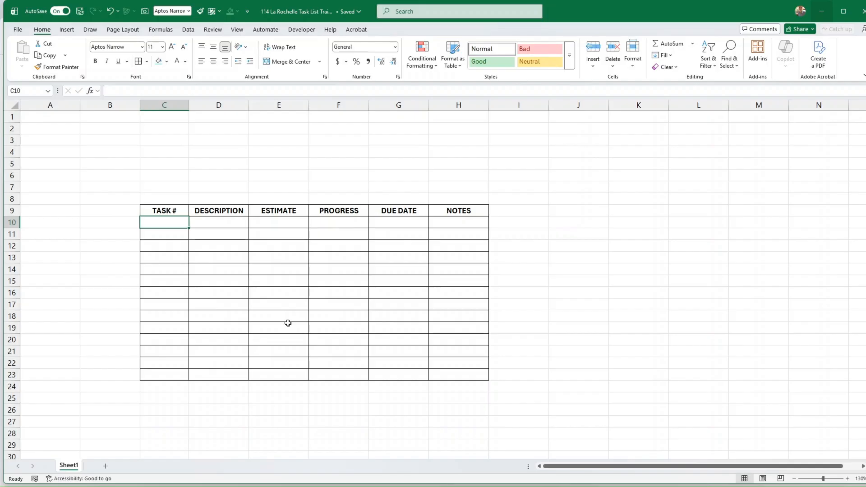
type("1")
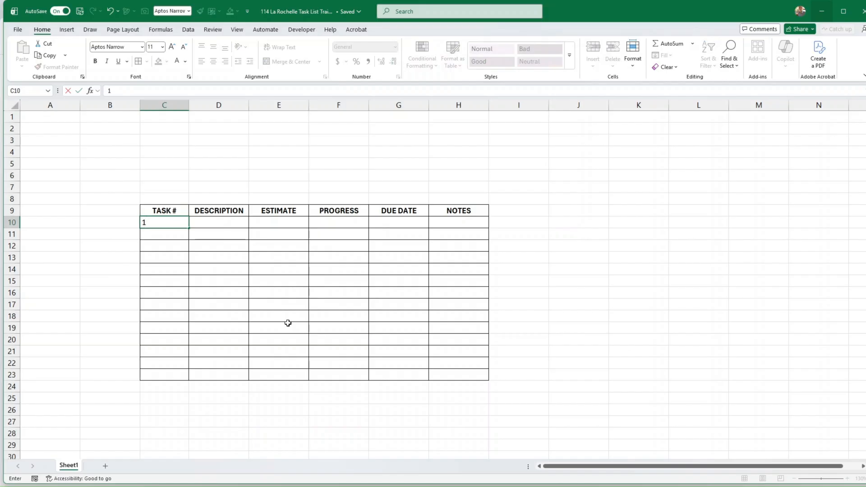
key("Return")
type("=")
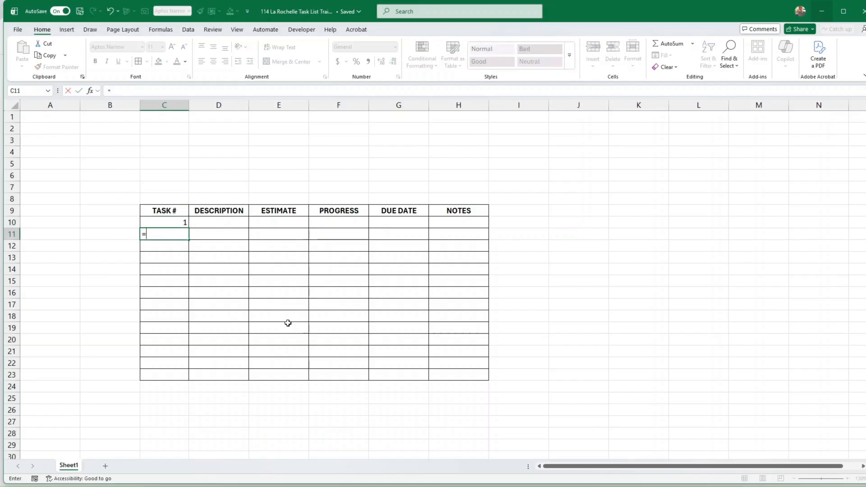
key("Up")
type("+")
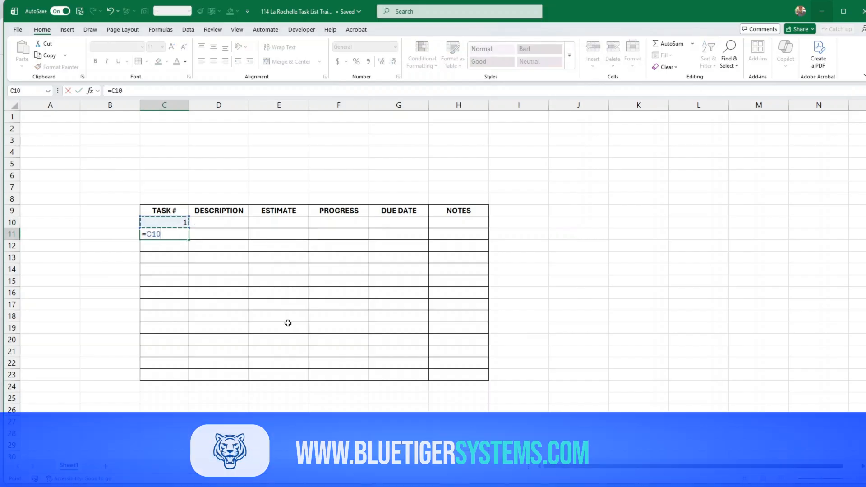
type("1")
key("Return")
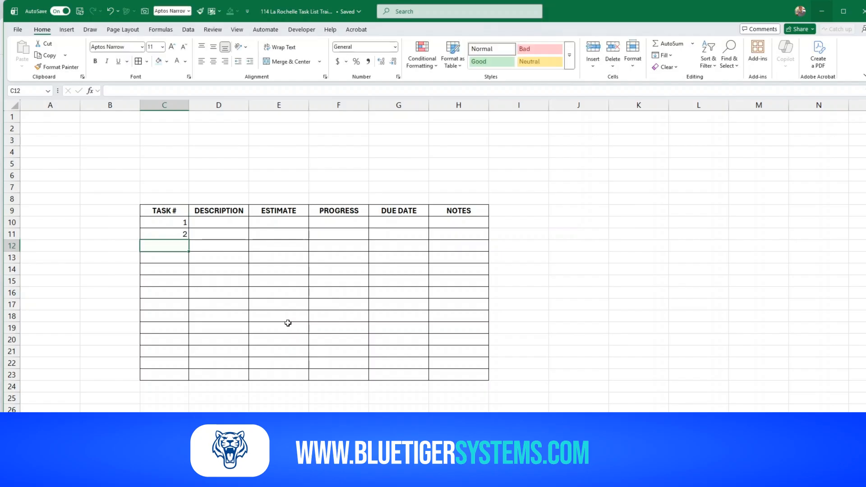
- Fill the C11 formula down to C23 and centre the task numbers in C10:C23
left_click(182, 236)
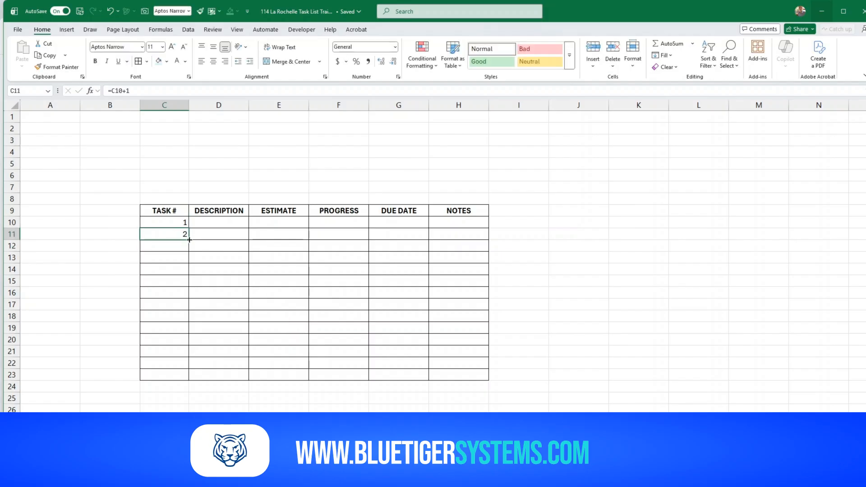
left_click_drag(187, 235, 196, 382)
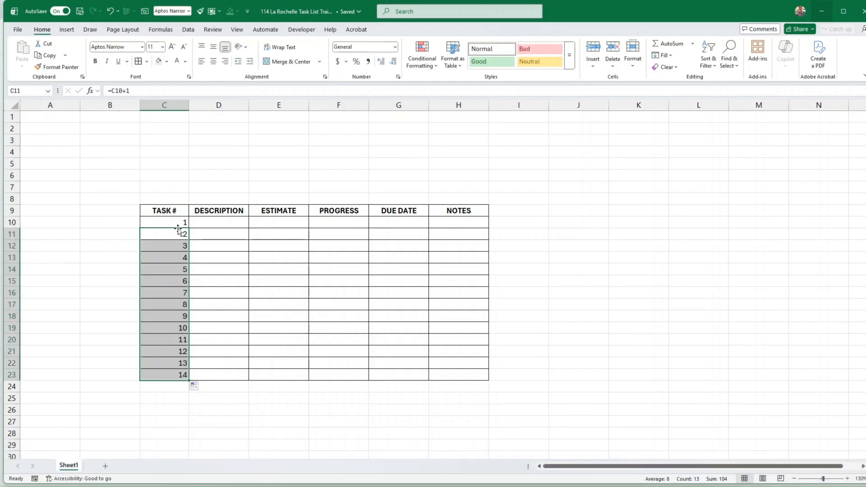
left_click_drag(175, 224, 187, 376)
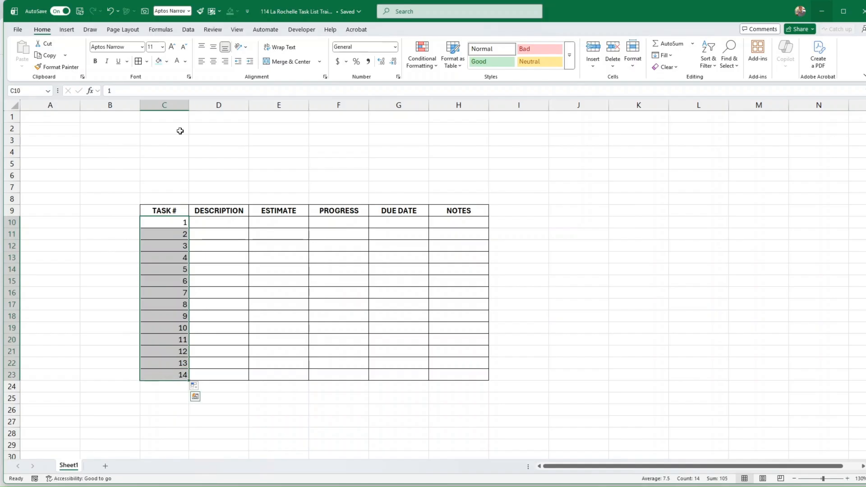
left_click(213, 62)
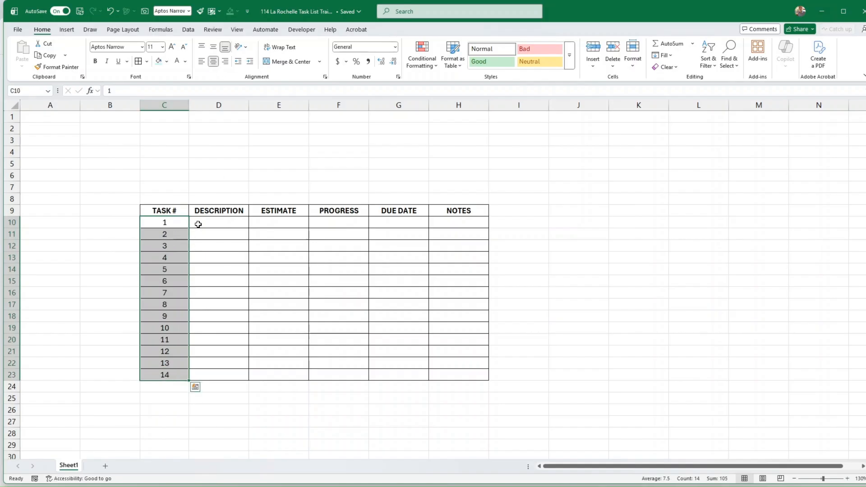
- Widen the Description column to more than double its width and narrow the empty column B
left_click(238, 222)
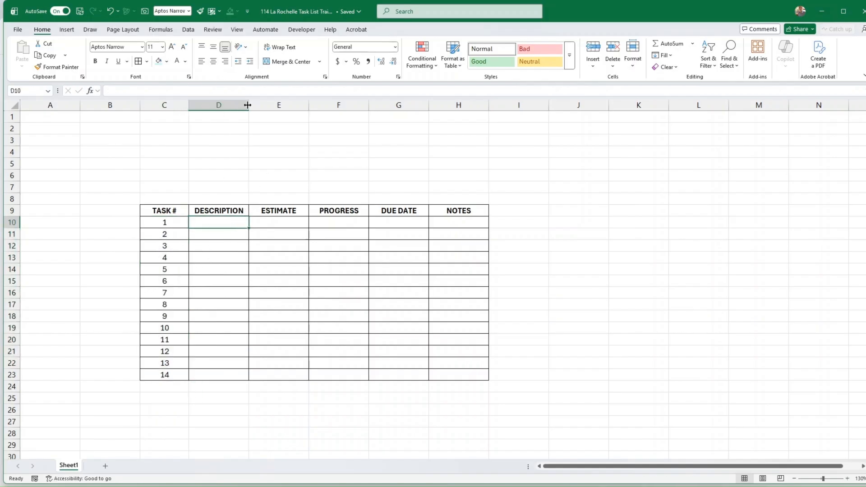
left_click_drag(248, 105, 329, 107)
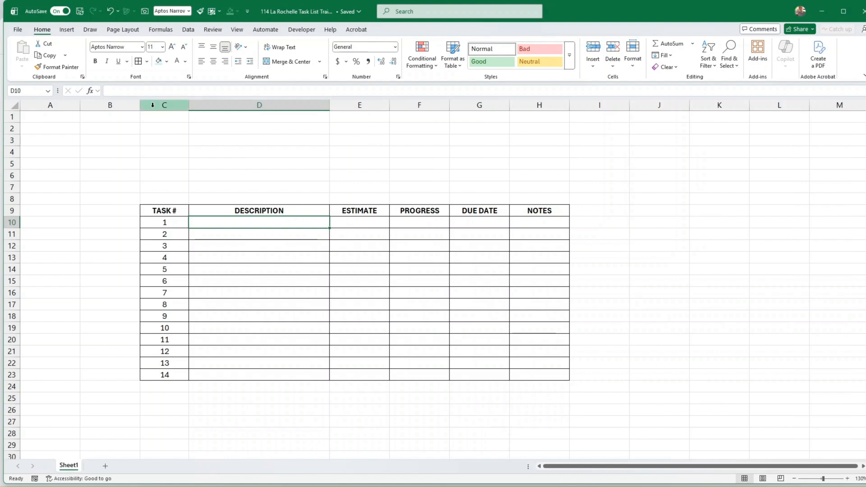
left_click_drag(139, 107, 97, 107)
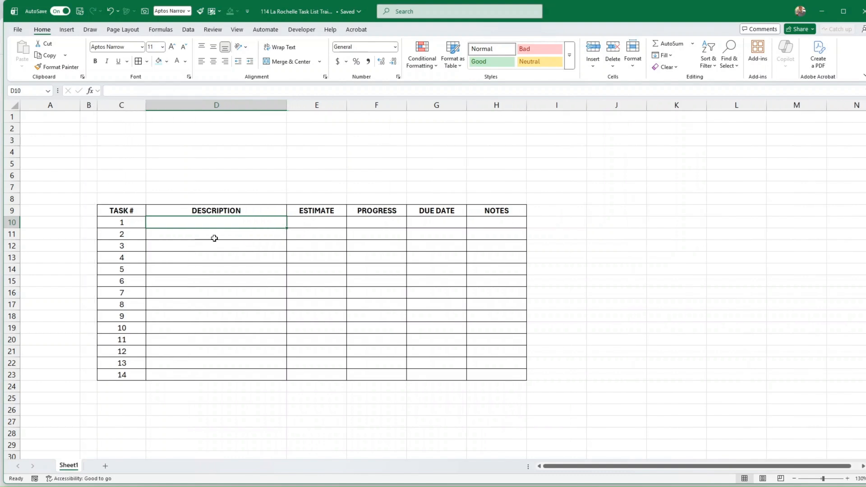
- Enter "Task 01 Description" as the description of the first task in D10
type("T")
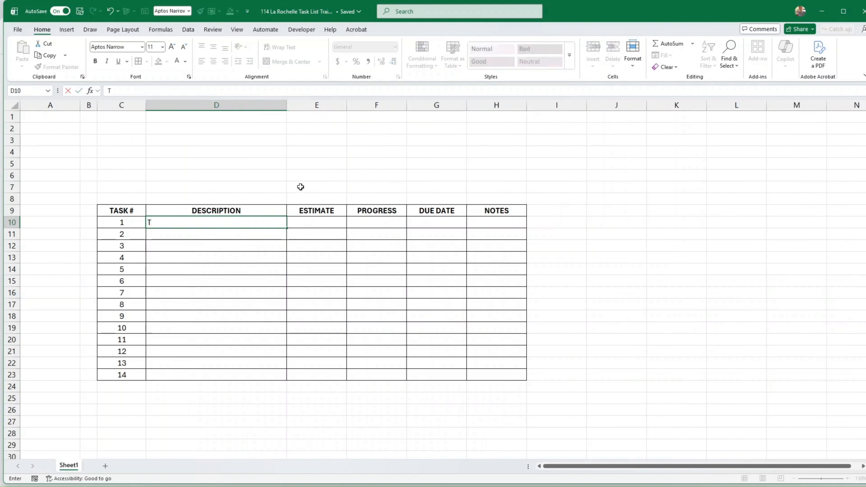
type("ask 01 Description")
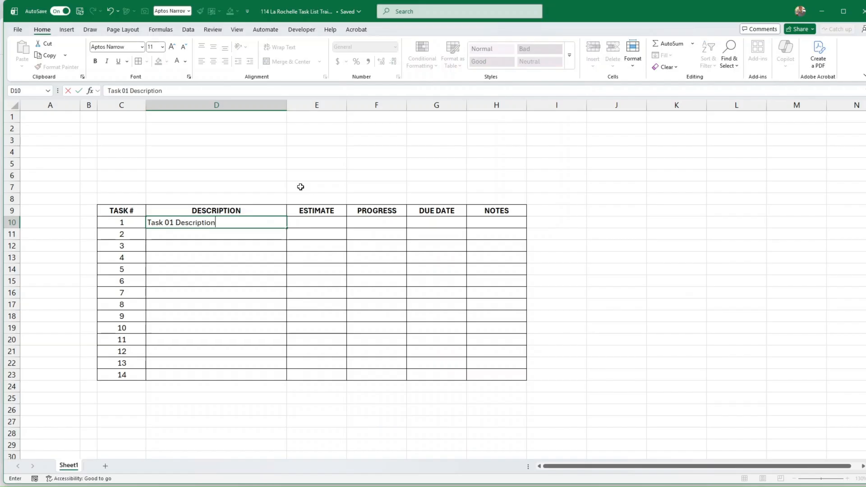
key("Return")
- Enter 10 as the first task's estimate in E10 and centre the Estimate cells E10:E23
left_click(329, 225)
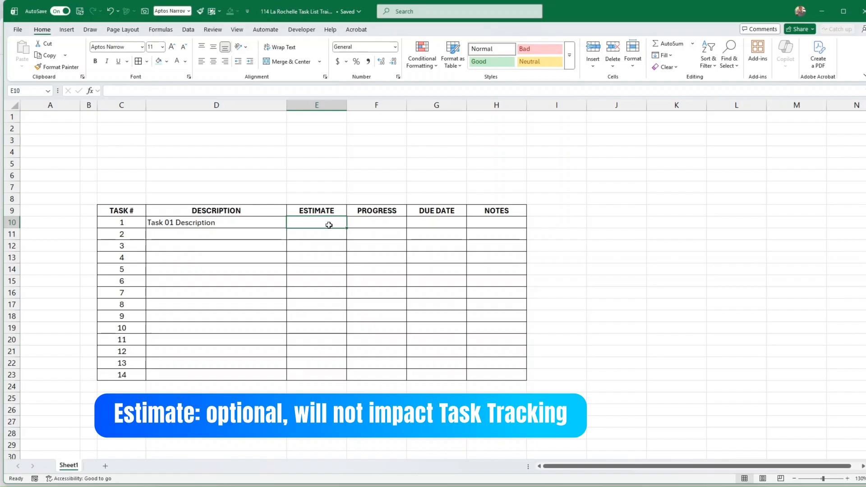
type("10")
key("Tab")
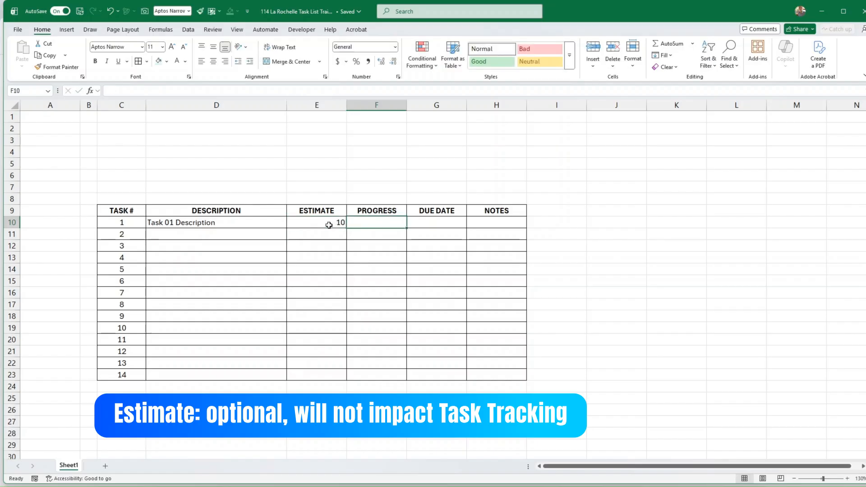
left_click_drag(329, 225, 327, 373)
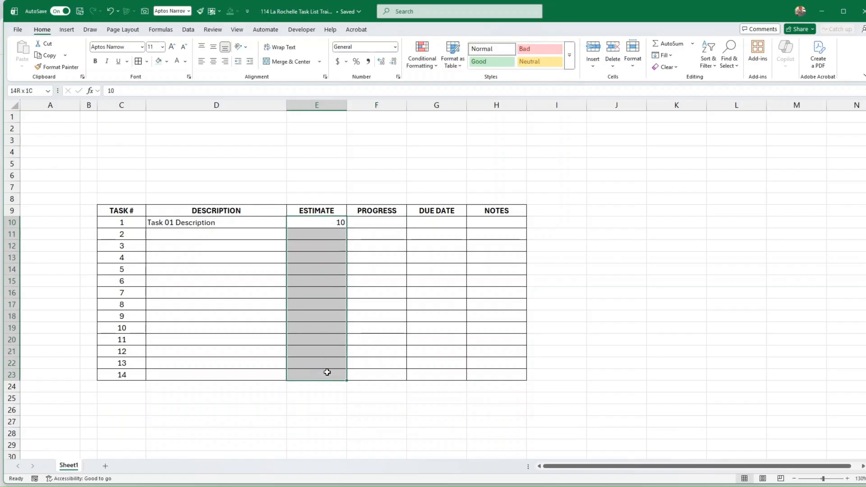
left_click(214, 65)
- Enter 50% as the first task's progress in F10 and centre the Progress cells F10:F23
left_click(384, 226)
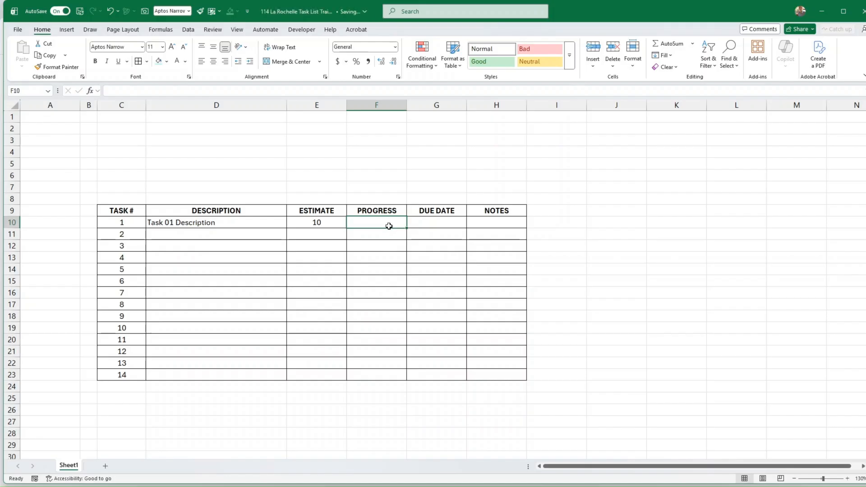
type("50%")
key("Return")
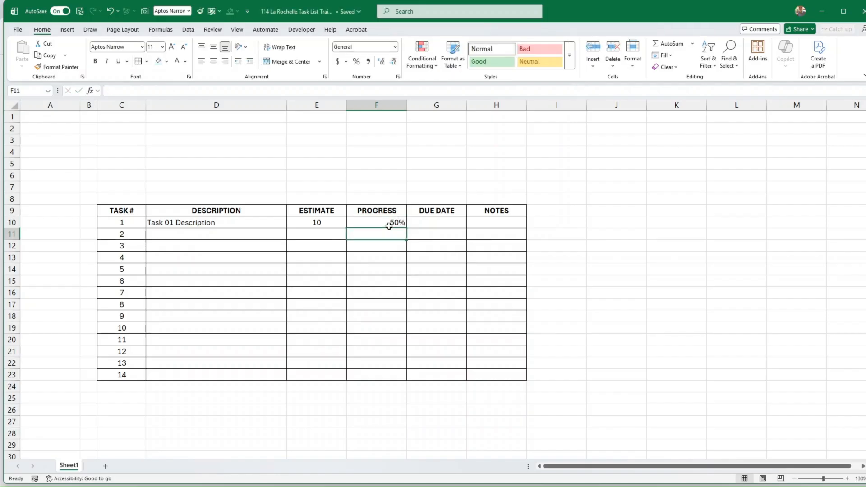
left_click(389, 226)
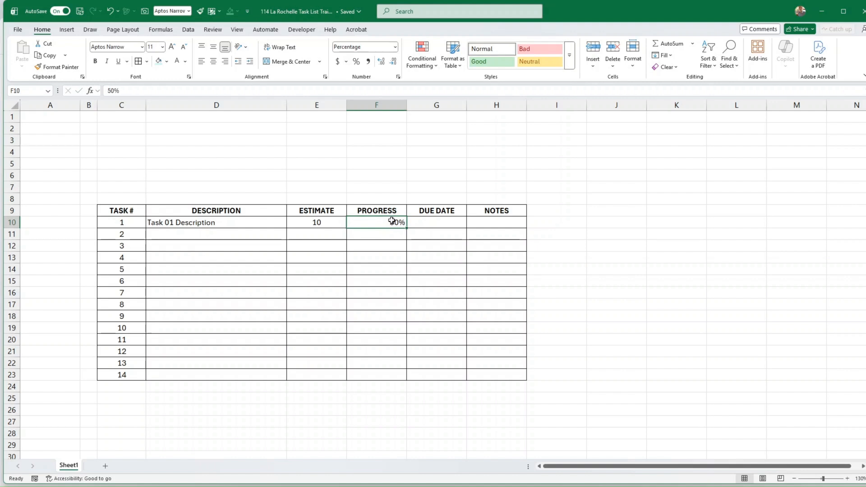
left_click_drag(389, 227, 396, 375)
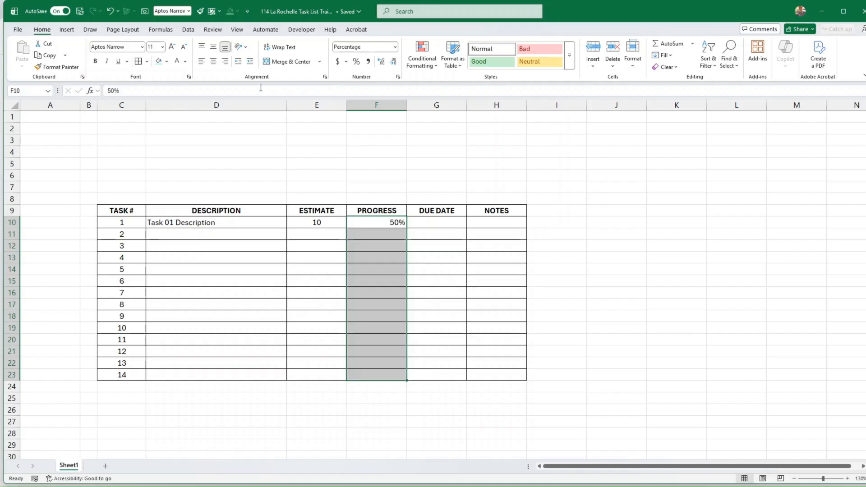
left_click(214, 63)
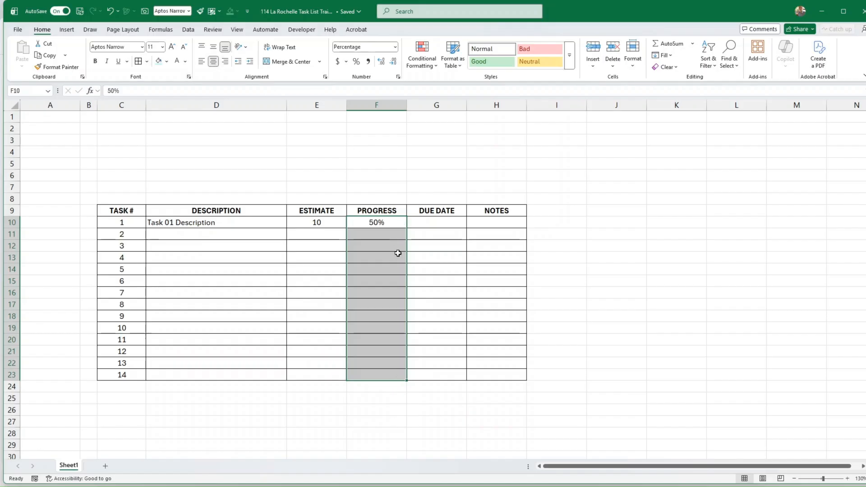
- Slightly narrow the Progress and Estimate columns to fit closer to their headings
left_click(385, 232)
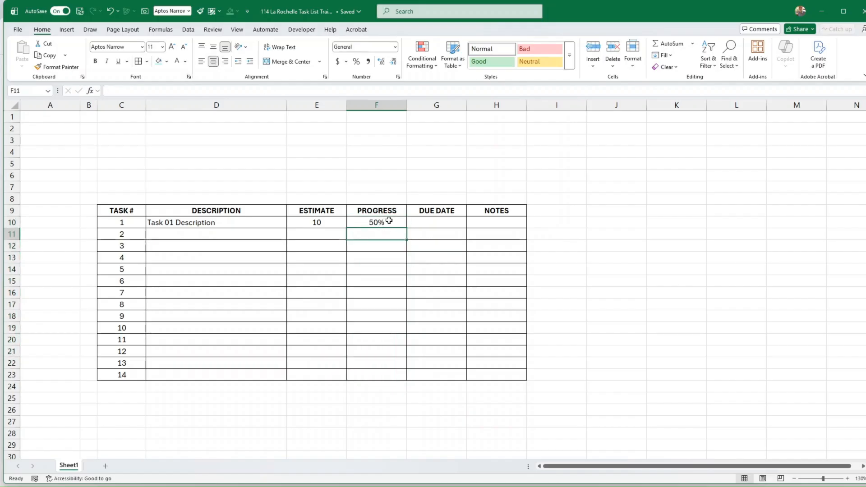
left_click_drag(409, 107, 400, 108)
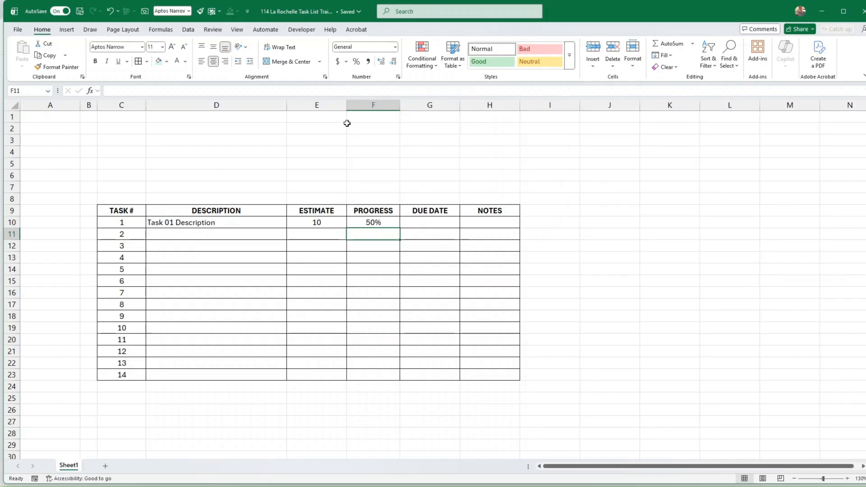
left_click_drag(346, 106, 340, 107)
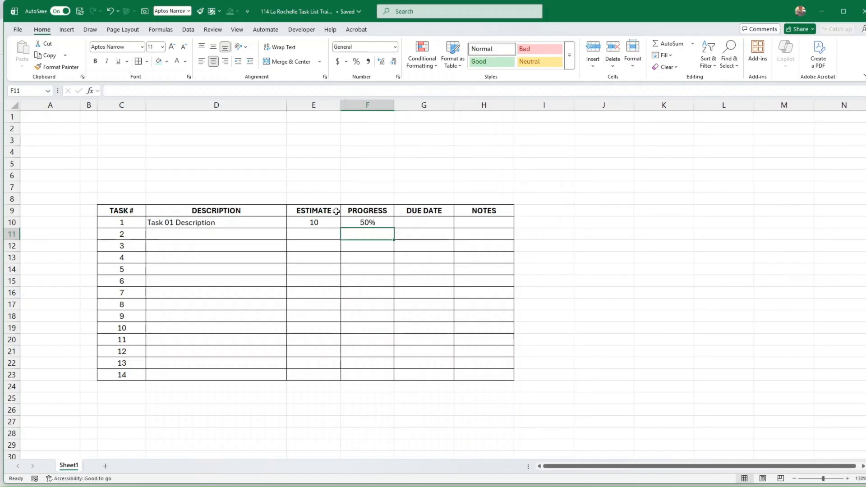
- Enter 1/5 as the first task's due date in G10 and centre the Due Date cells G10:G23
left_click(421, 223)
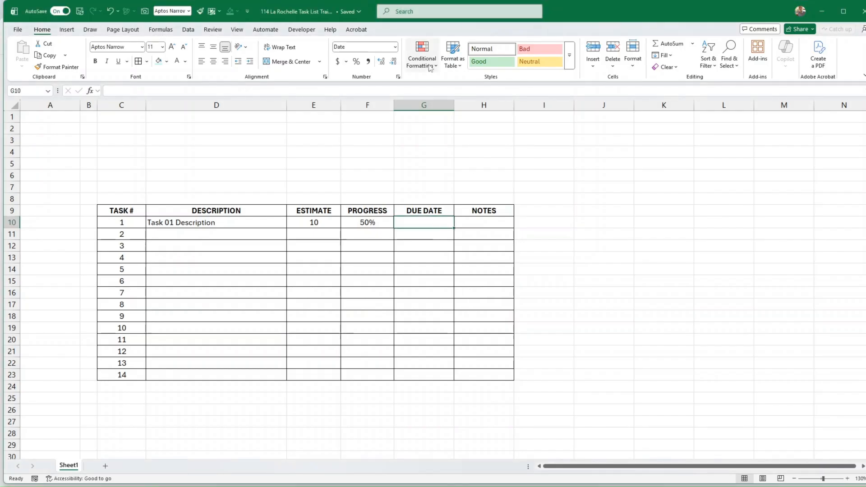
type("1/5")
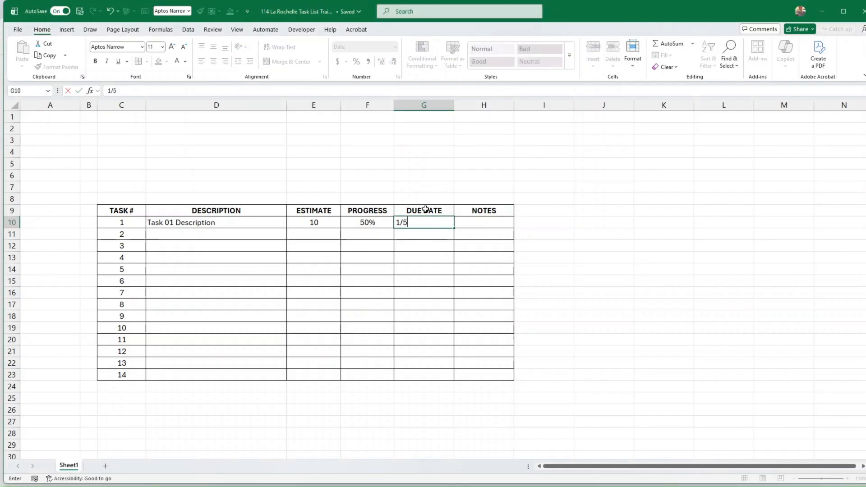
key("Return")
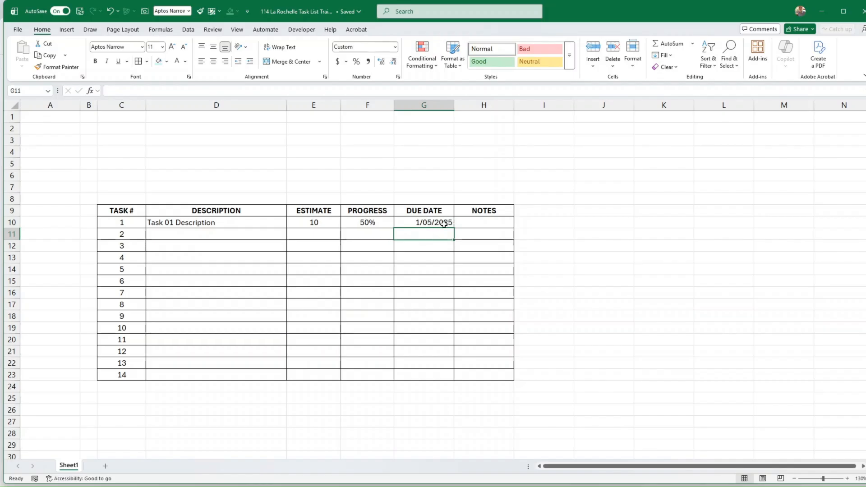
left_click_drag(432, 224, 431, 374)
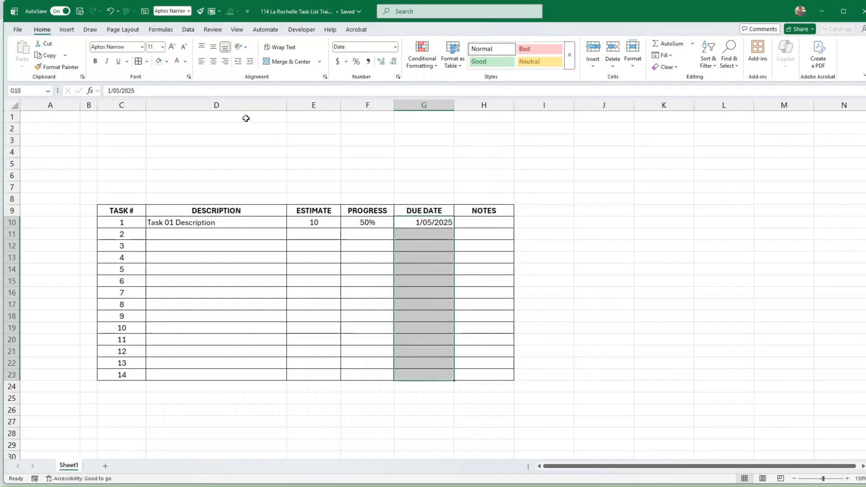
left_click(213, 61)
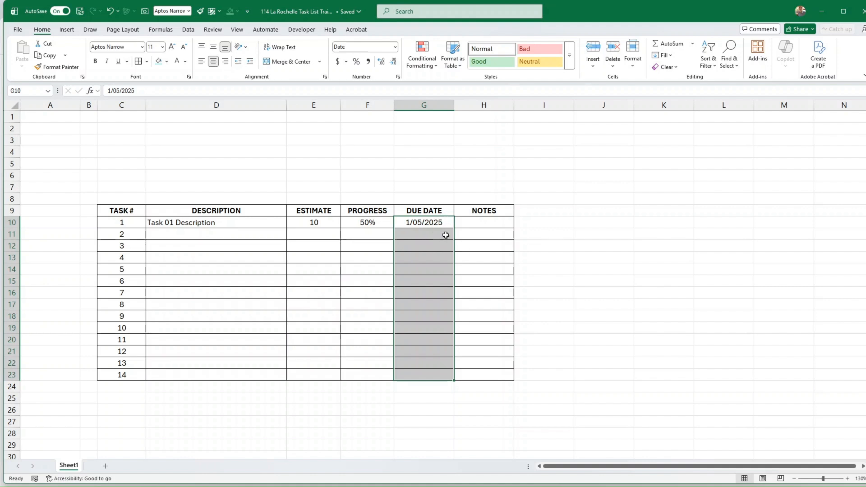
- Slightly narrow the Due Date column and widen the Notes column to more than double its width
left_click_drag(454, 105, 451, 106)
left_click(517, 175)
left_click_drag(513, 105, 589, 105)
- Enter "Task not Urgent" as the first task's note in H10 and slightly narrow the Estimate column
left_click(526, 222)
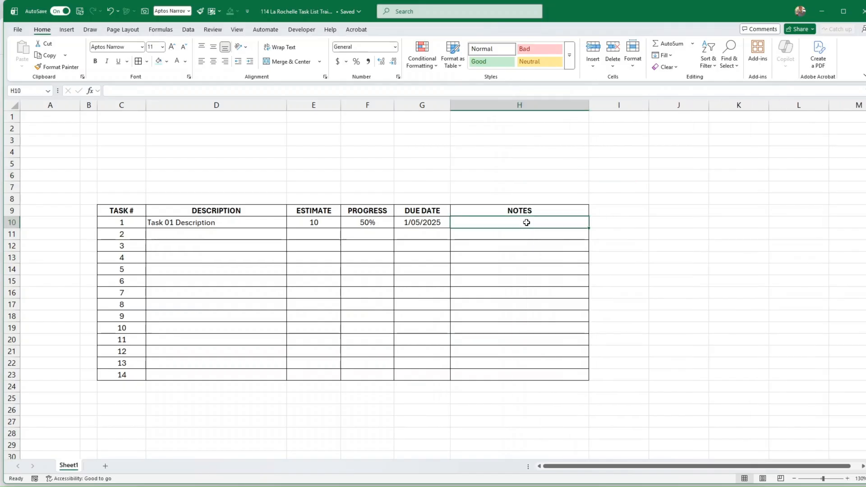
type("Task not U")
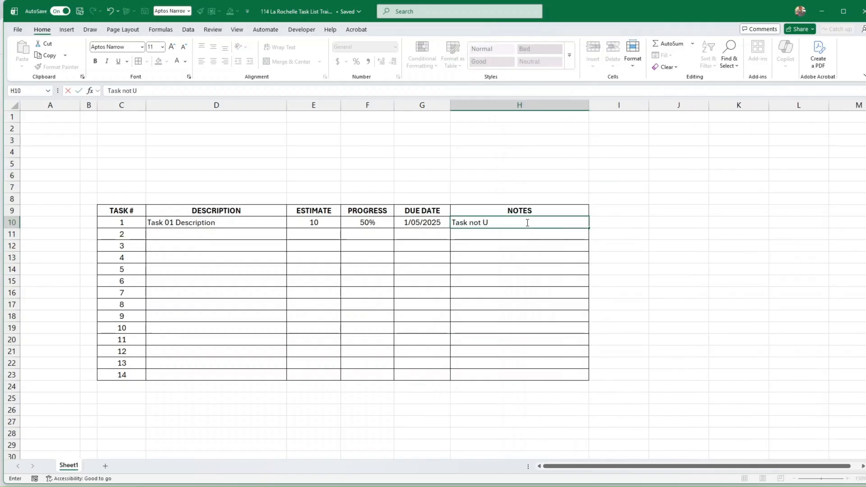
type("rgent")
key("Return")
left_click(527, 223)
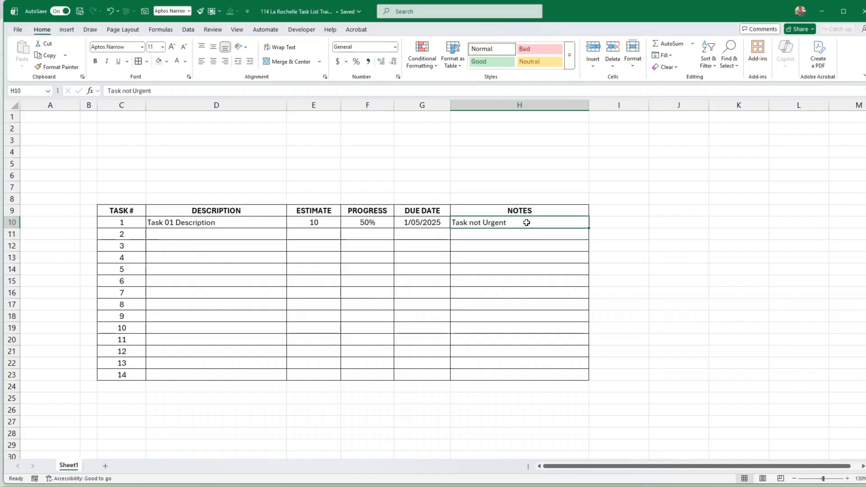
left_click_drag(342, 108, 338, 108)
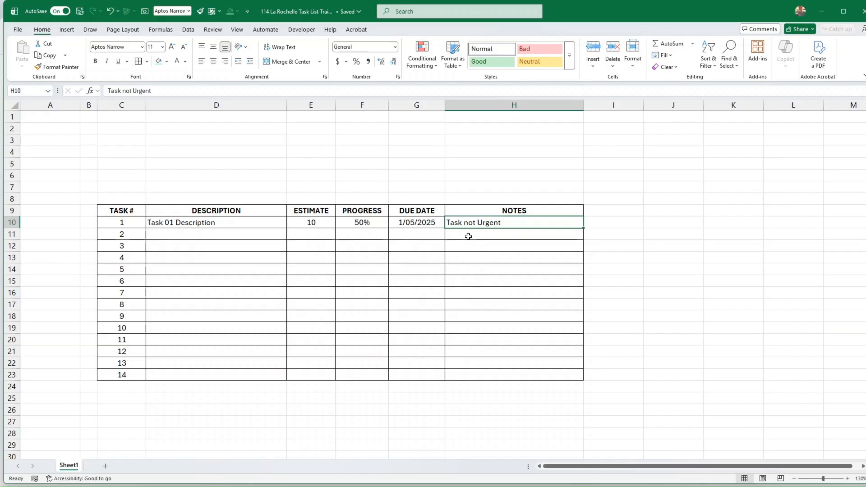
- Set the progress of tasks 6, 10 and 13 (F15, F19 and F22) to 0%
left_click_drag(373, 224, 370, 378)
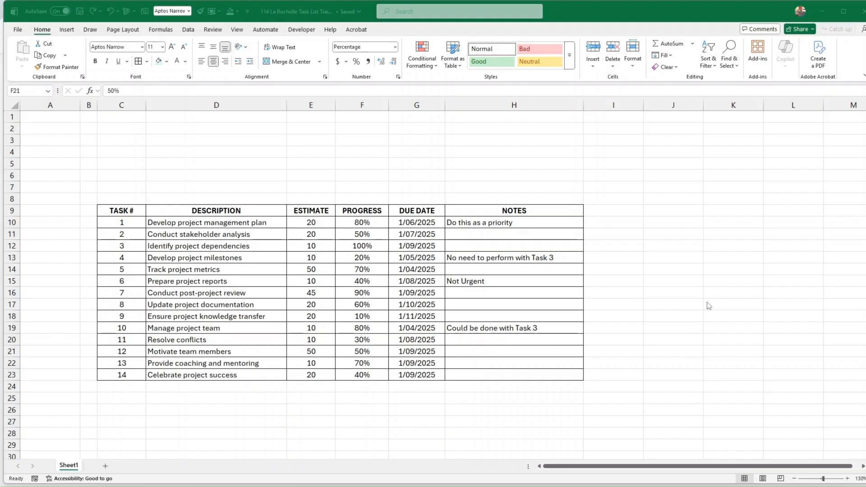
left_click(367, 282)
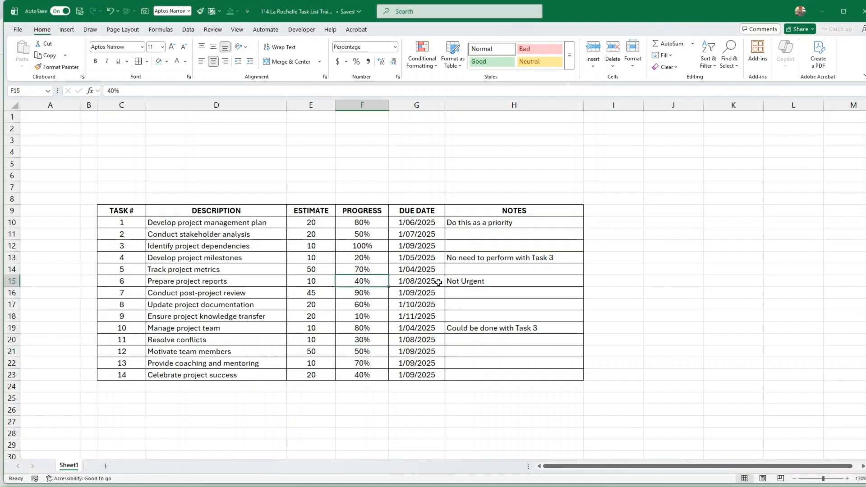
type("0")
key("Return")
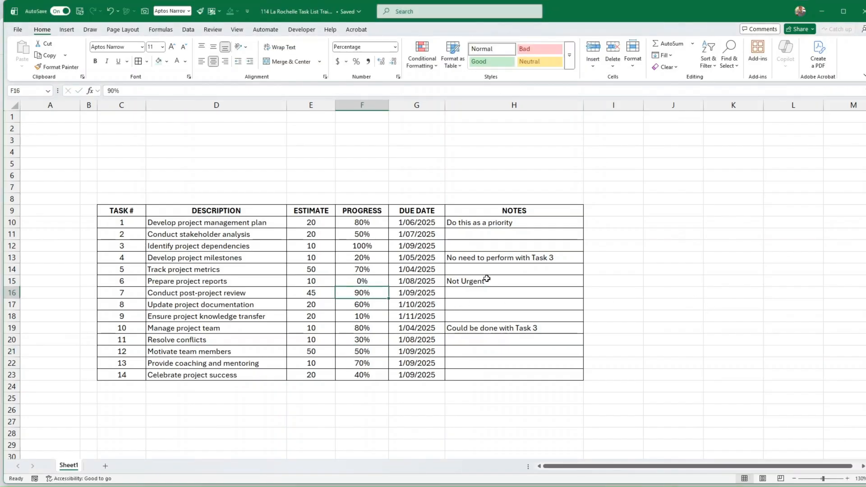
key("Down")
key("Down")
key("Down")
type("0")
key("Return")
key("Down")
key("Down")
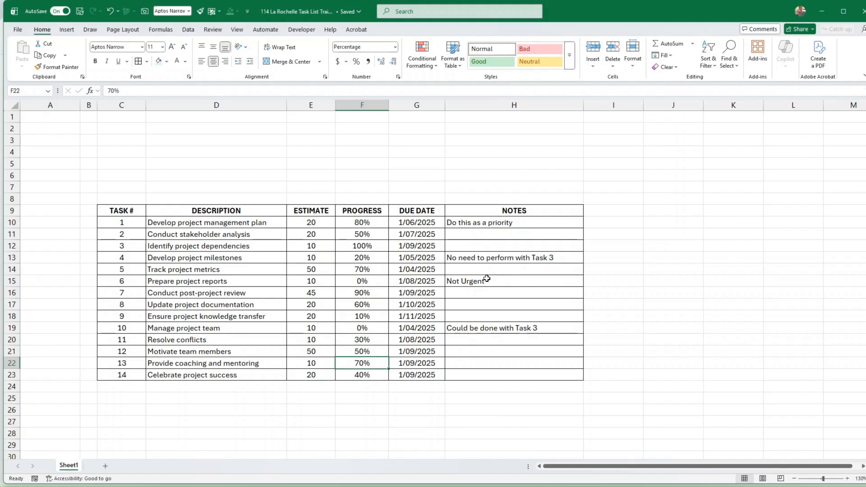
type("0")
key("Return")
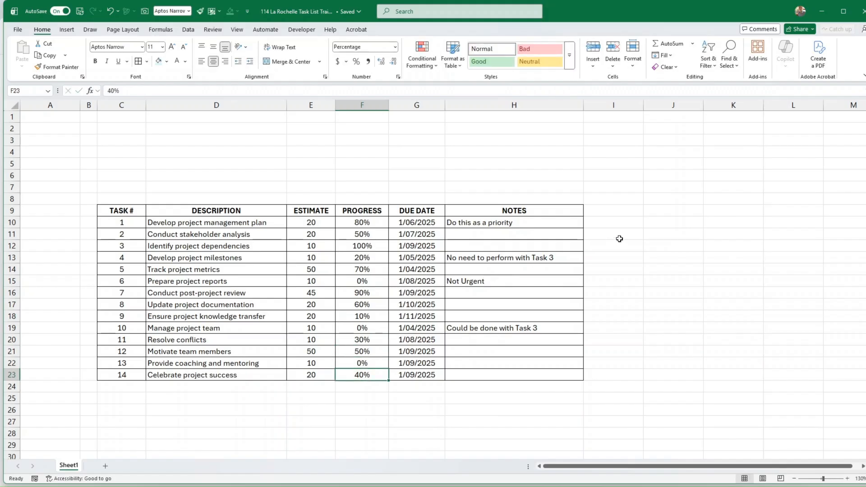
- Count the tasks with 0% progress in J10 with =COUNTIF(F10:F23,0) and check it against the 0% entries
left_click(678, 226)
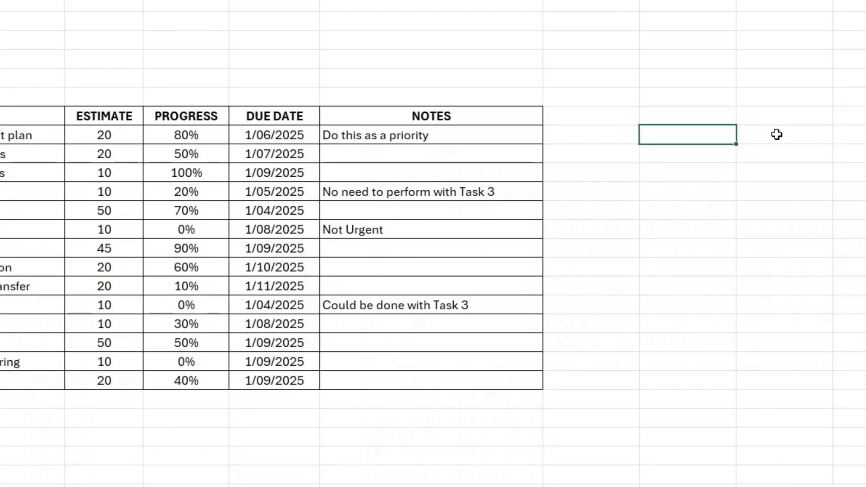
type("=coun")
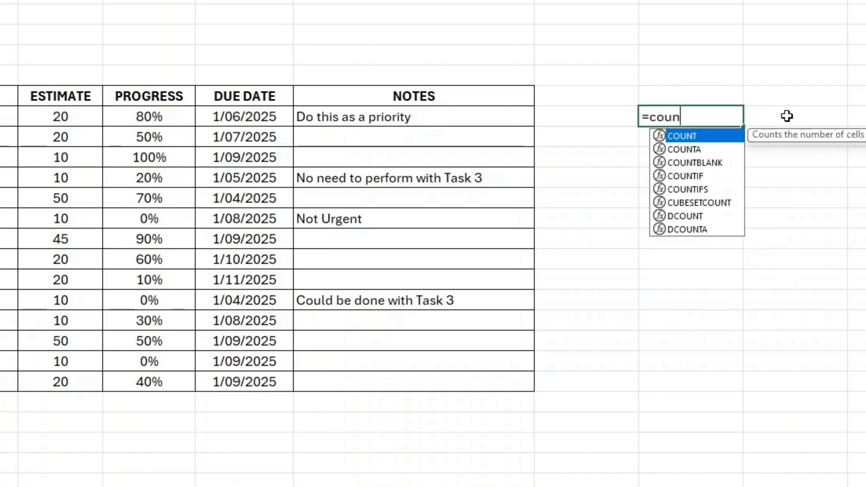
type("tif(")
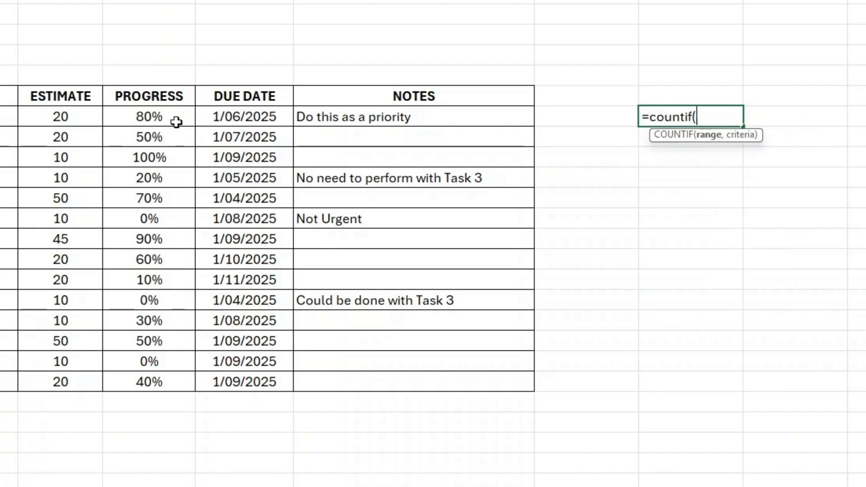
left_click(158, 116)
left_click_drag(157, 138, 151, 382)
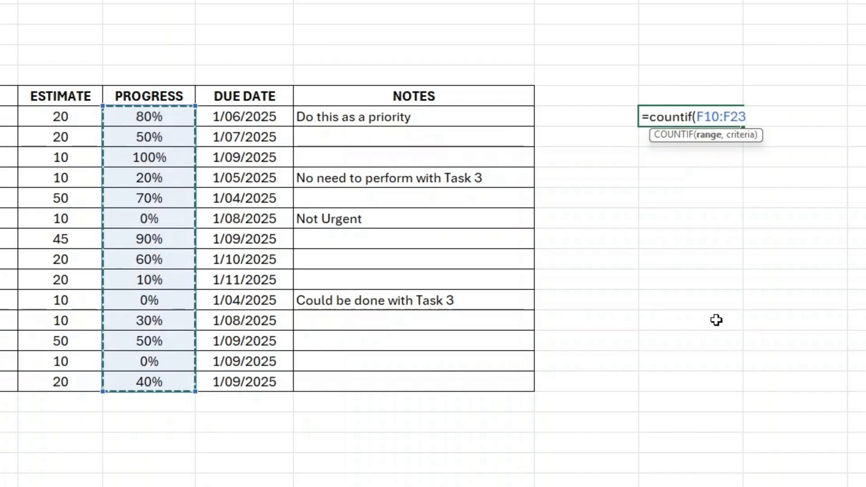
type(",0")
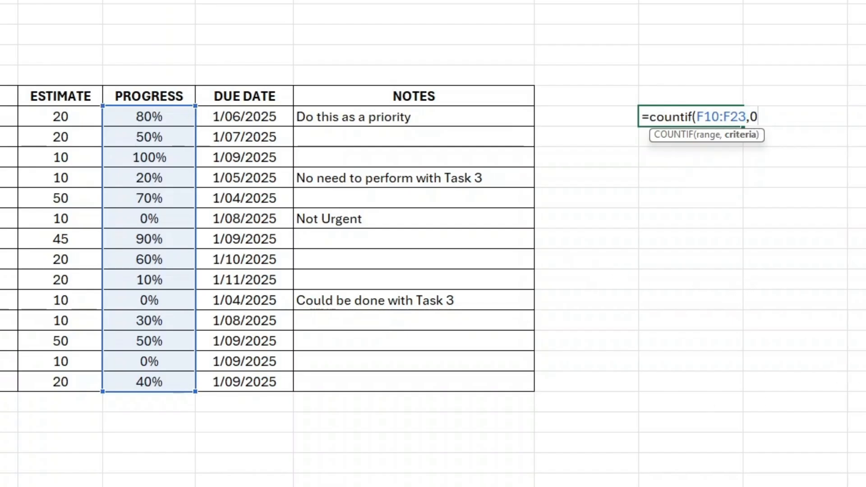
type(")")
key("Return")
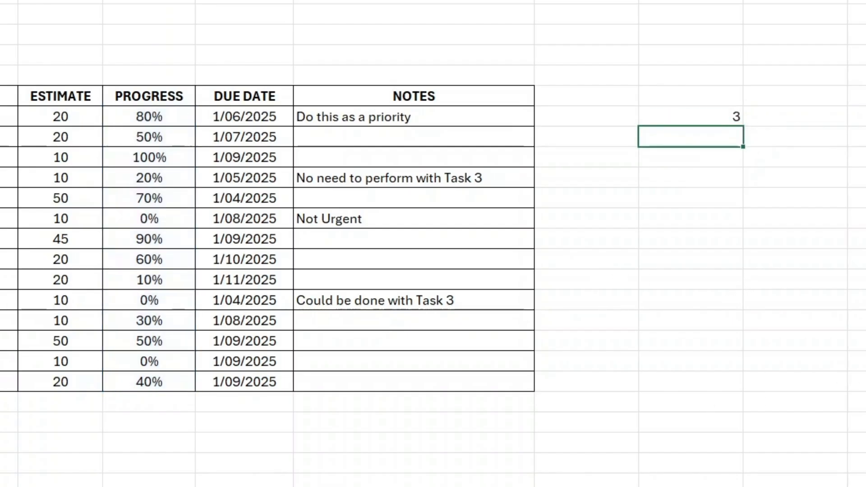
key("Up")
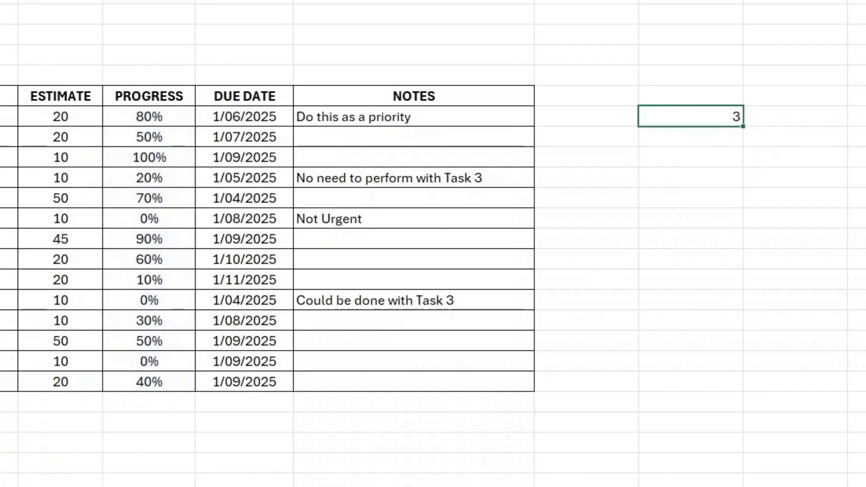
left_click(156, 216)
left_click(167, 354)
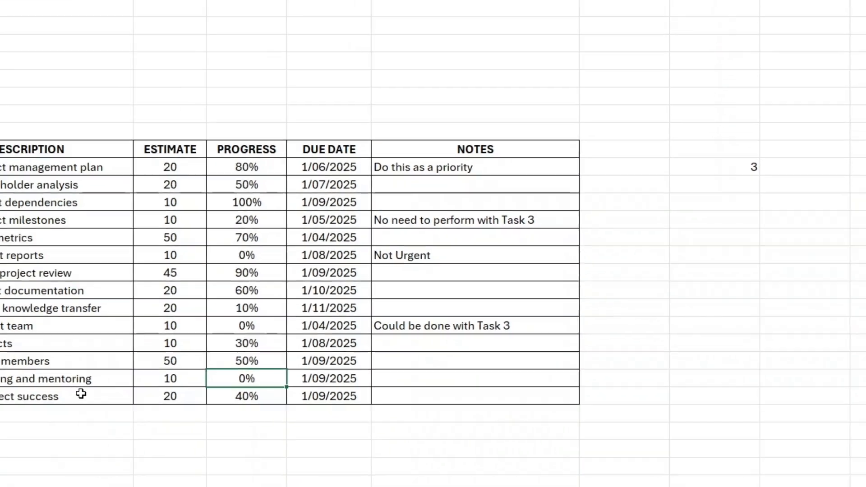
- Clear task 14's description and estimate in row 23 and set its progress to 0%
left_click(82, 394)
key("Up")
key("Down")
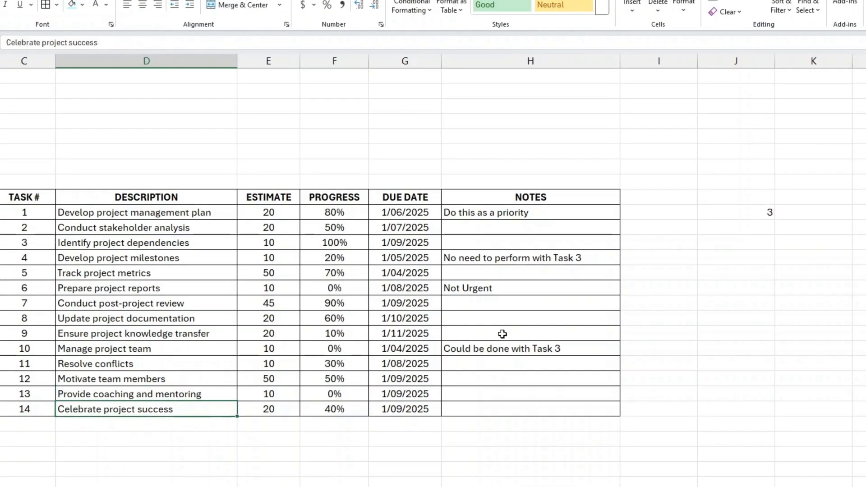
key("Delete")
key("Right")
key("Delete")
key("Right")
type("0")
key("Right")
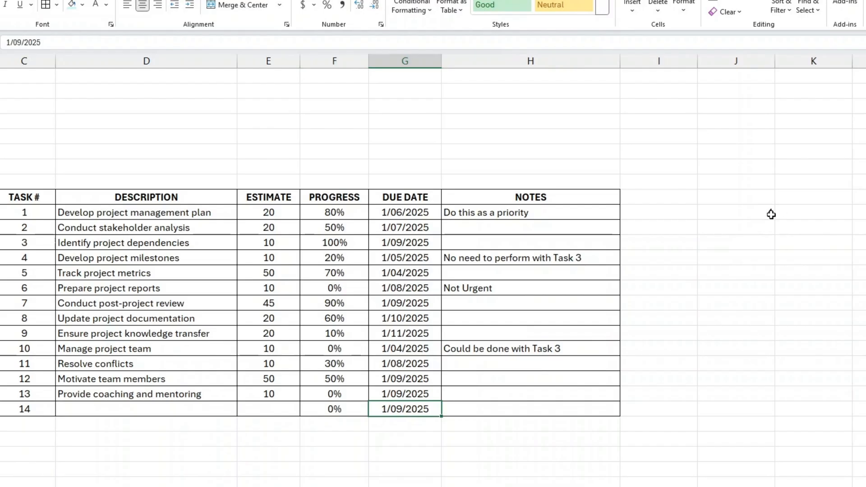
- Change the J10 formula to =COUNTIFS(F10:F23,0,D10:D23,"<>") so only 0% tasks with a description are counted
left_click(769, 215)
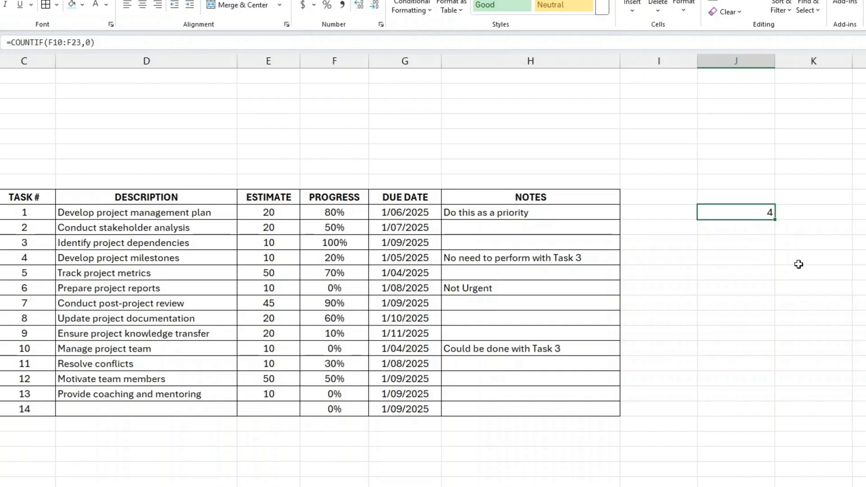
left_click(45, 40)
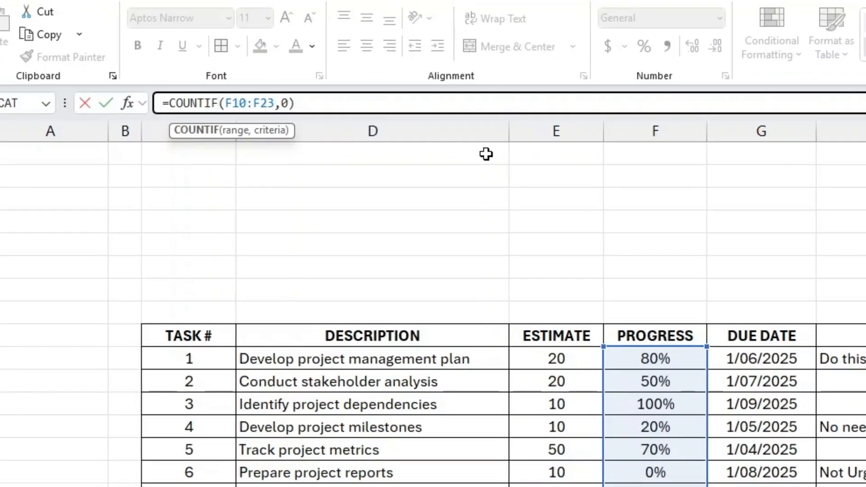
type("S")
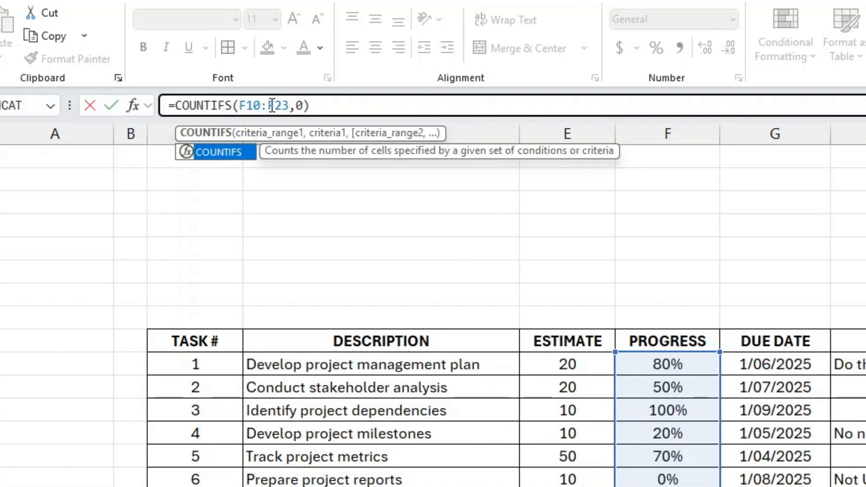
left_click(304, 105)
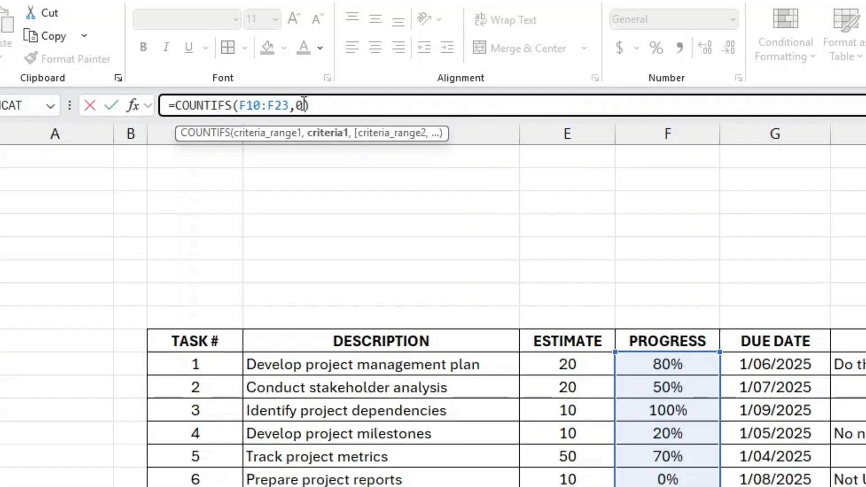
type(",")
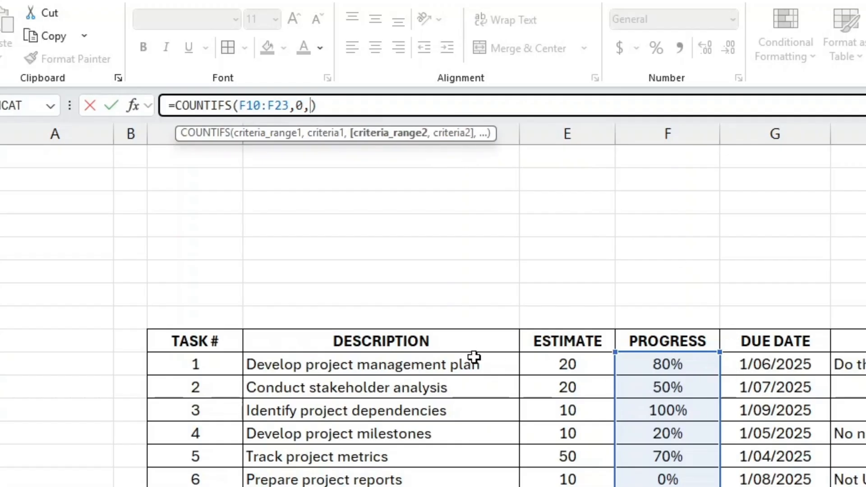
left_click_drag(374, 363, 388, 486)
type(",")
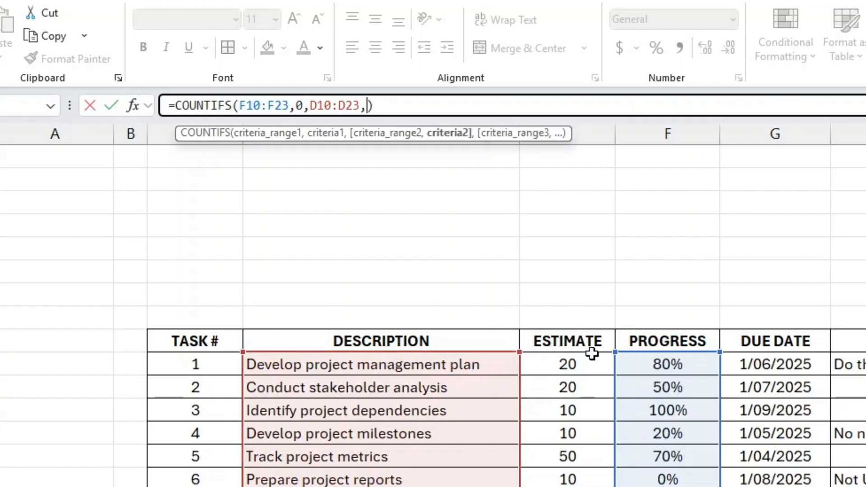
type("\"<>")
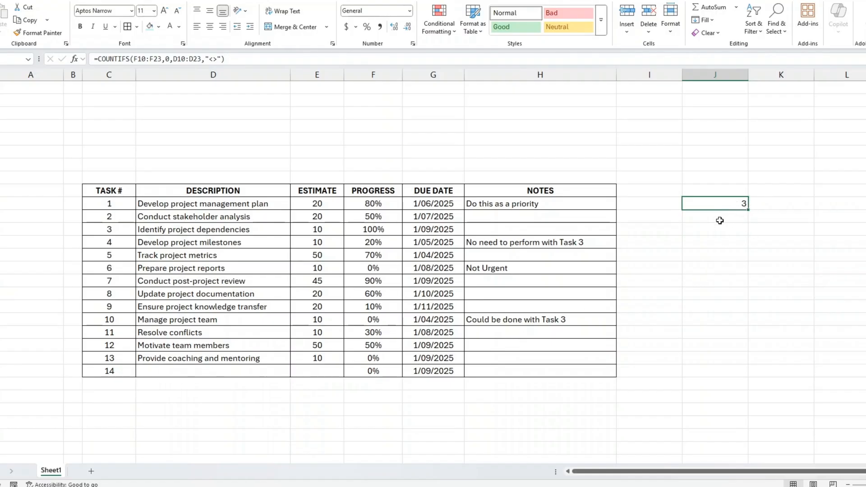
- Clear task 14's due date in G23
left_click(441, 369)
key("Delete")
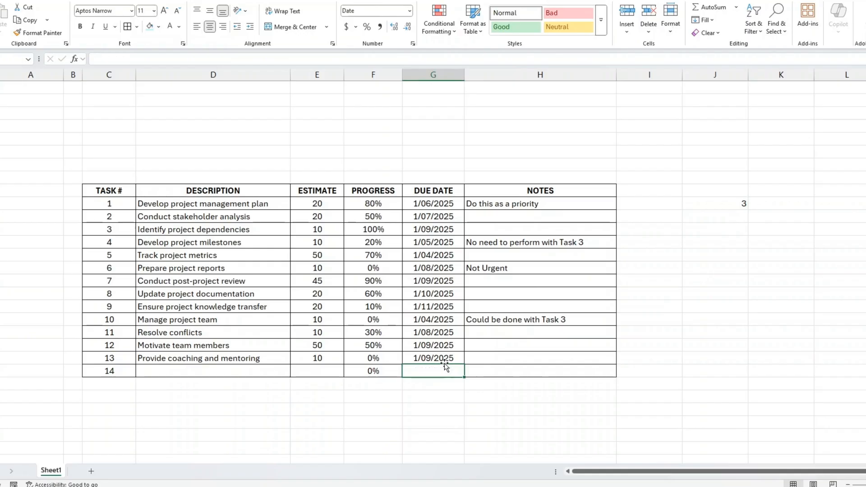
- Make both ranges in the J10 COUNTIFS formula absolute, as $F$10:$F$23 and $D$10:$D$23
left_click(711, 201)
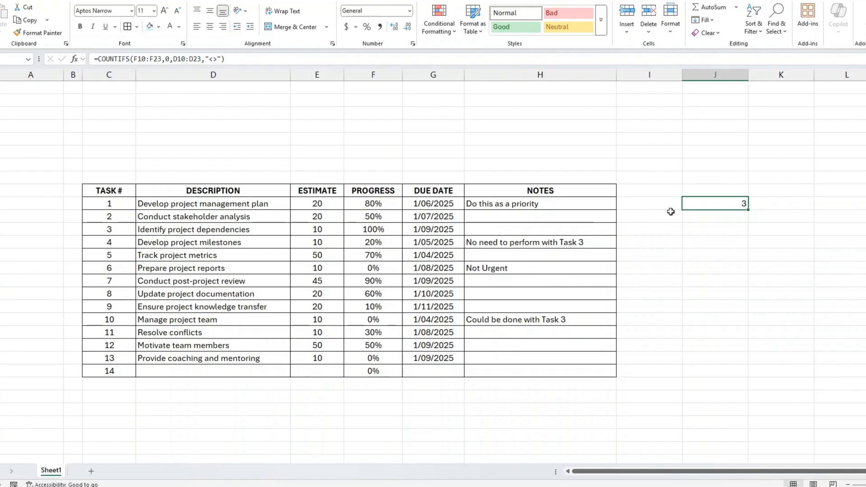
left_click(144, 59)
key("F4")
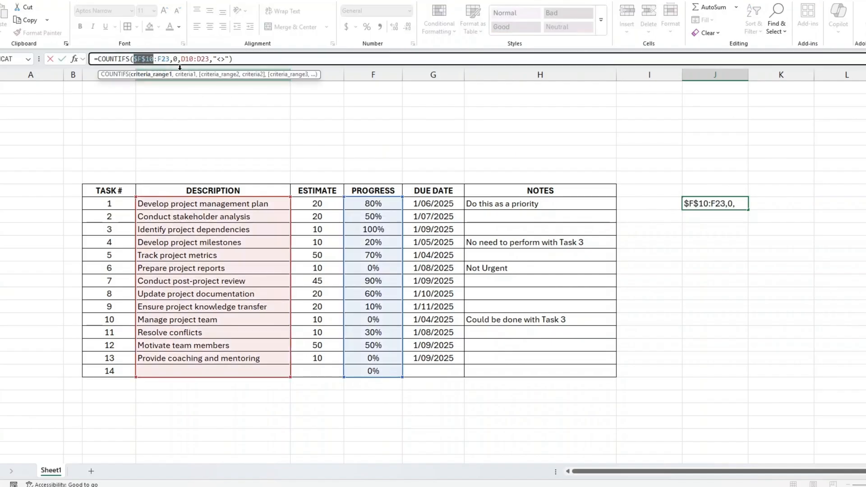
left_click(161, 55)
key("F4")
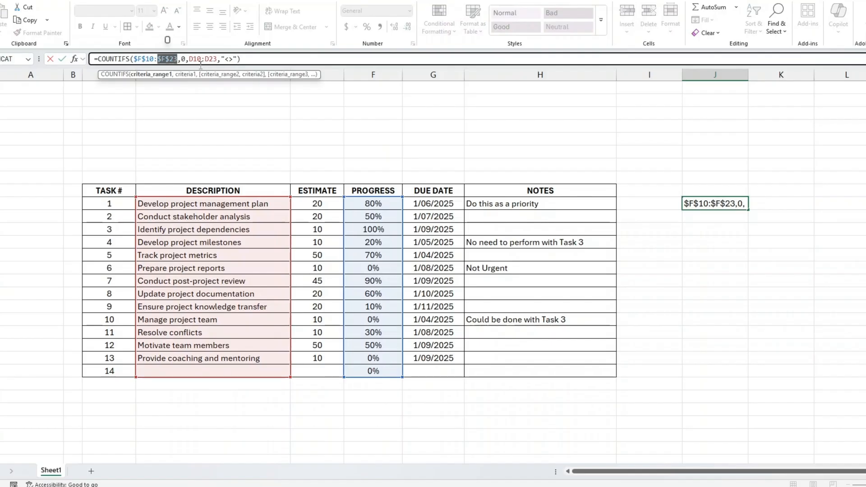
left_click(193, 59)
key("F4")
left_click(222, 59)
key("F4")
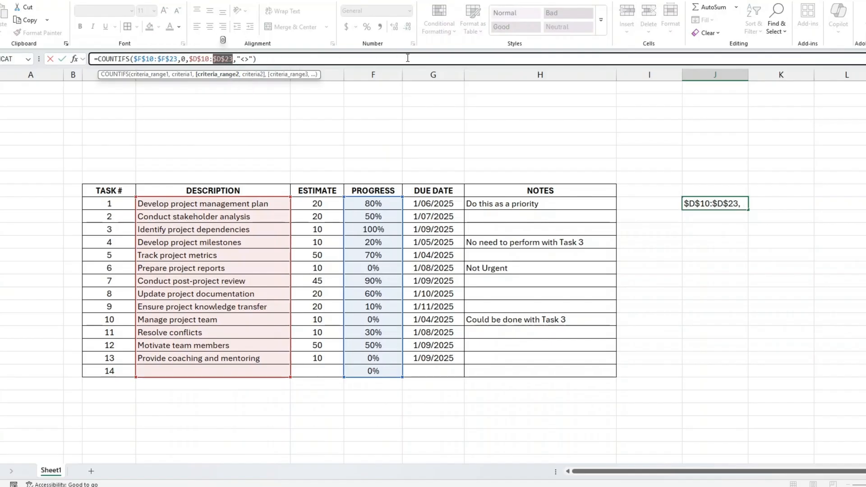
key("Return")
key("Up")
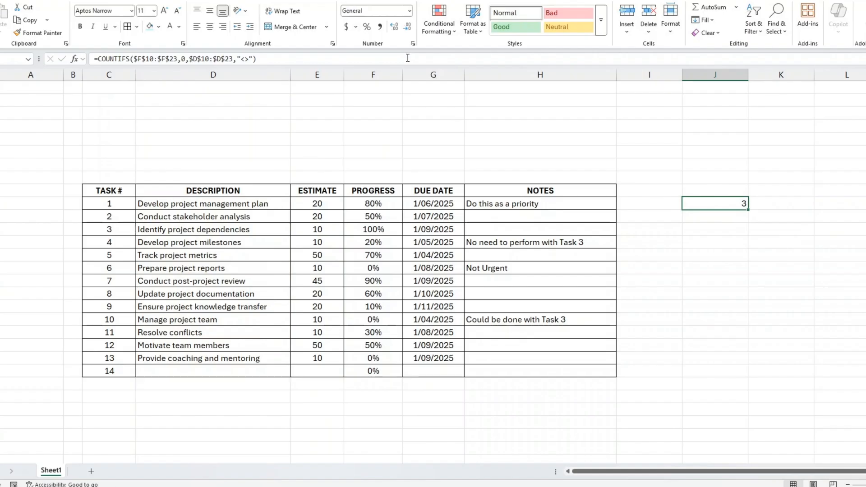
- Copy the J10 formula into J11 and change its progress criterion to 1 to count the completed tasks
key("ctrl+c")
key("Down")
key("ctrl+v")
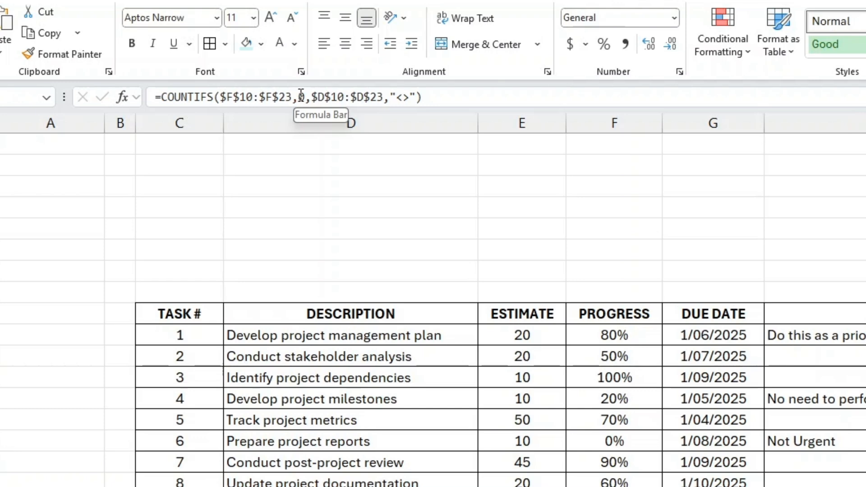
left_click(299, 95)
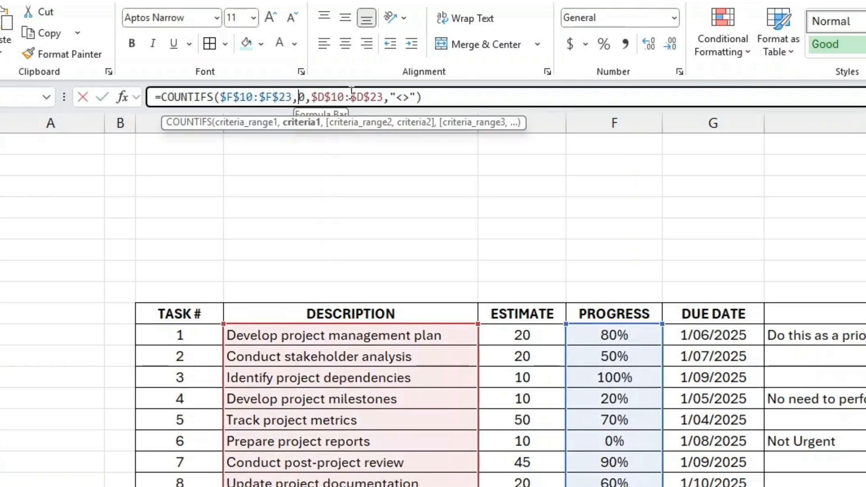
key("shift+Right")
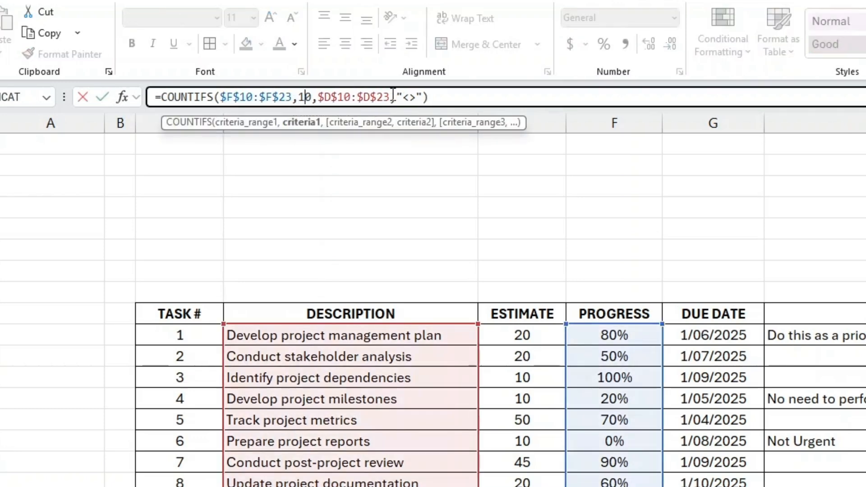
type("1")
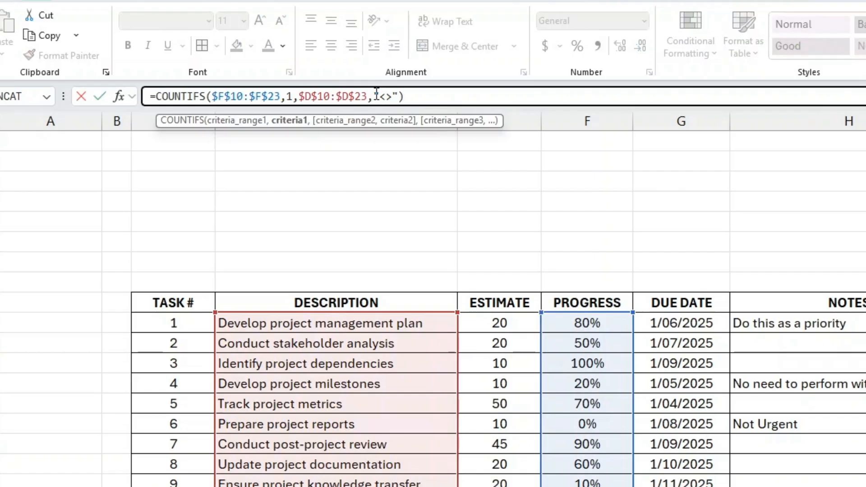
key("Return")
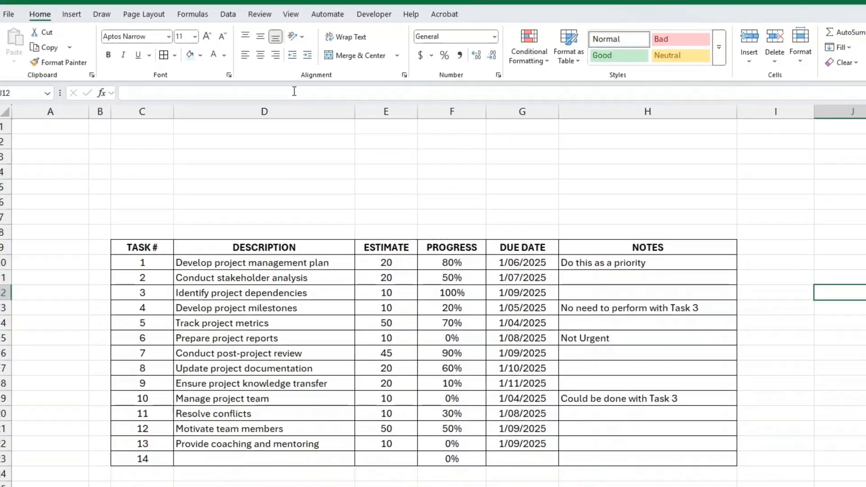
key("Up")
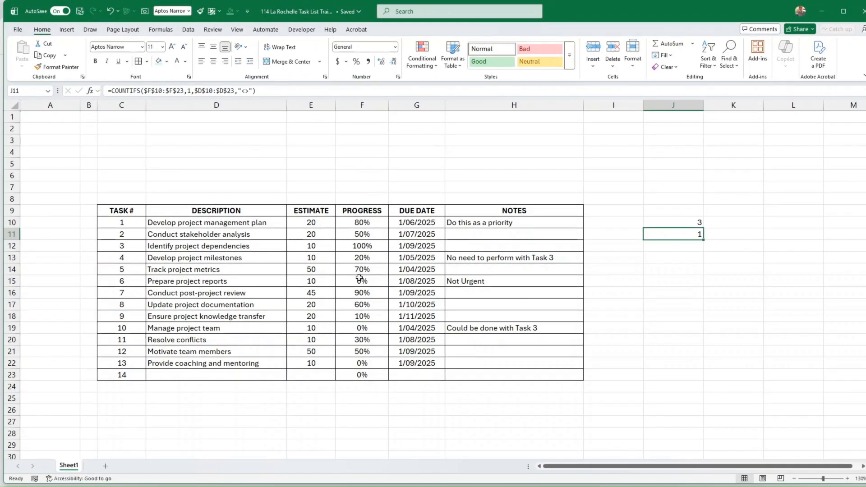
- Set task 5's progress to 100%
left_click(371, 271)
type("100")
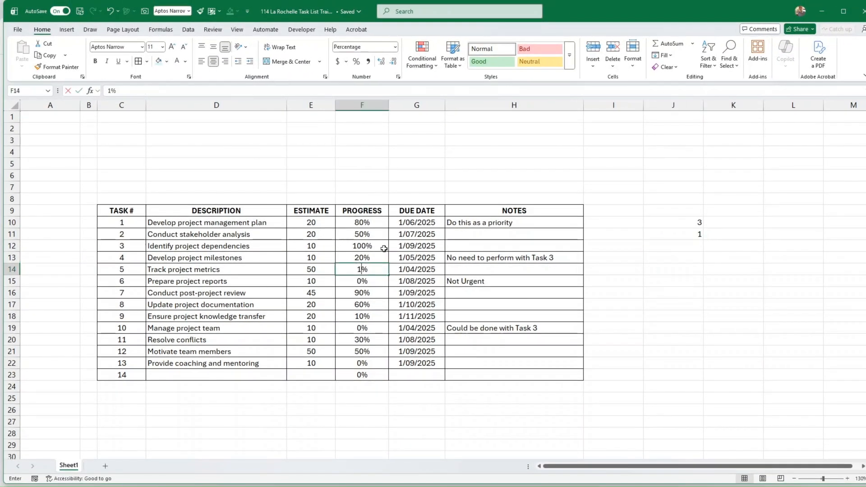
key("Return")
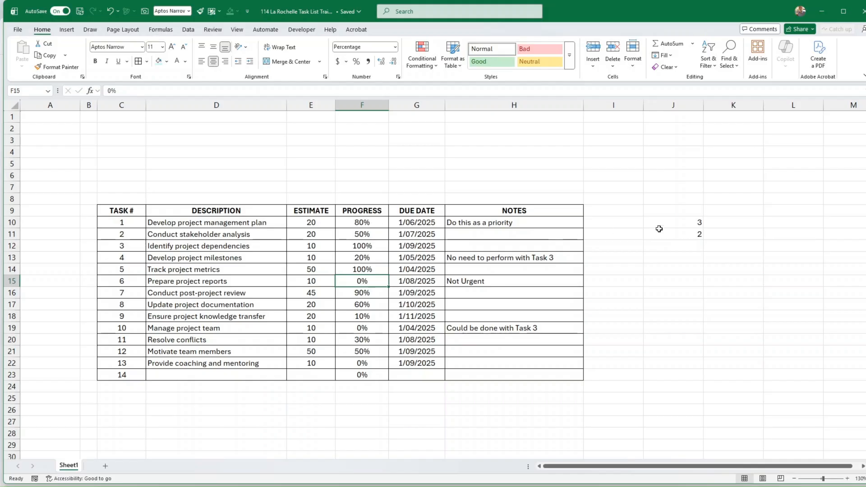
- Move the two counts from J10:J11 to K10:K11 and label them Not Started and Completed in column J
left_click_drag(663, 224, 708, 230)
left_click(692, 222)
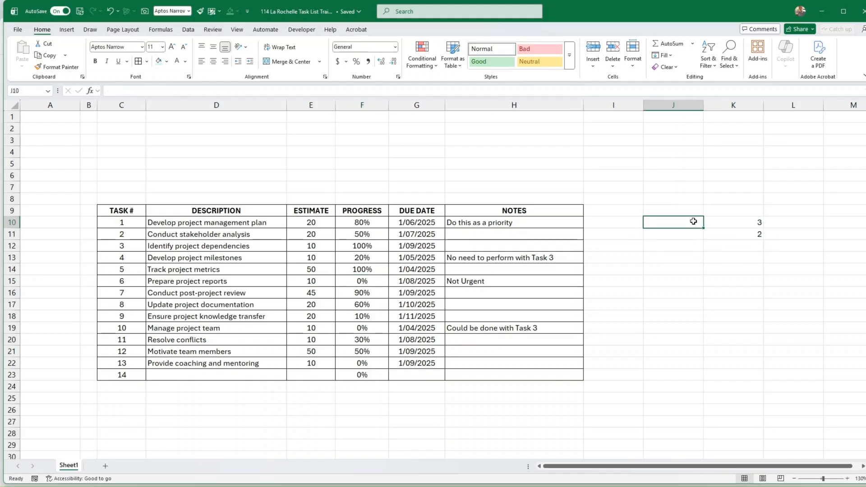
type("NMo")
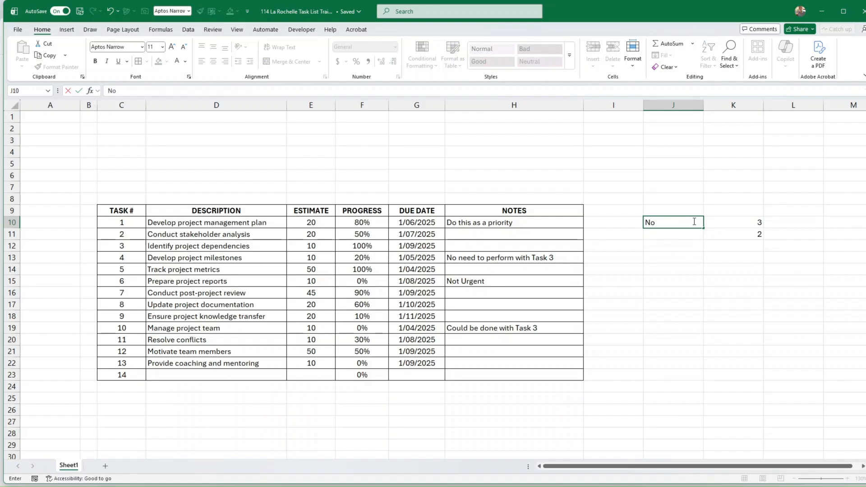
key("Return")
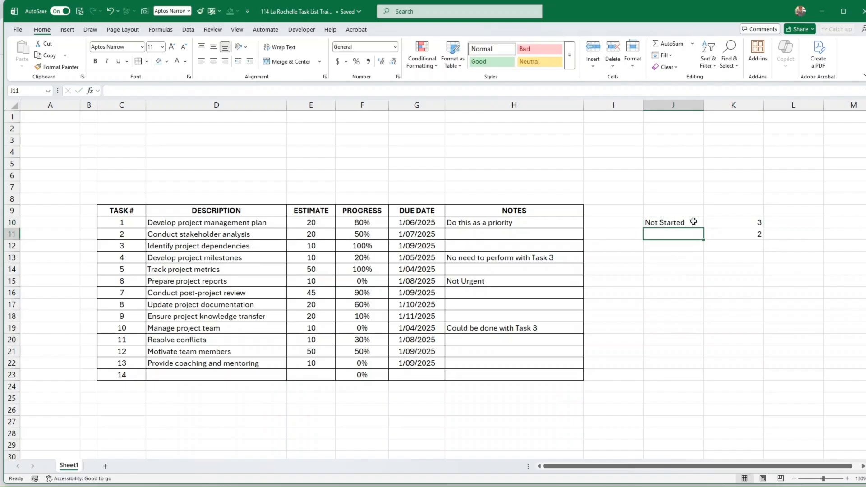
type("Completed")
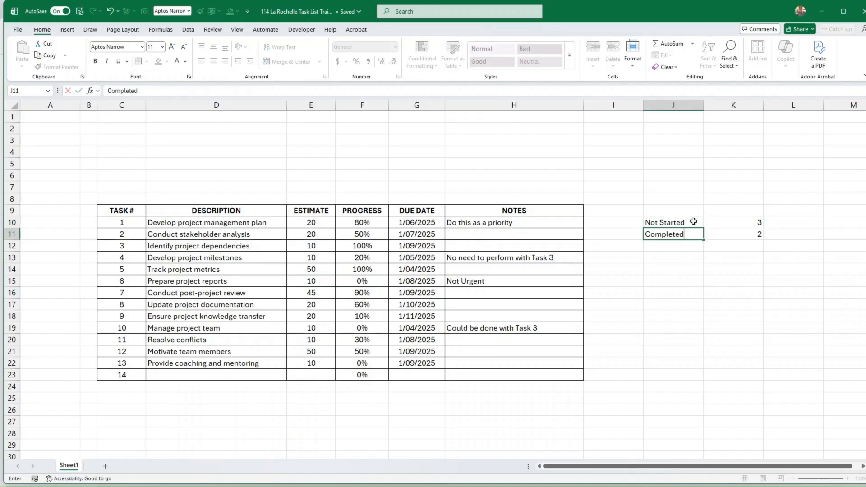
key("Return")
key("Up")
key("Up")
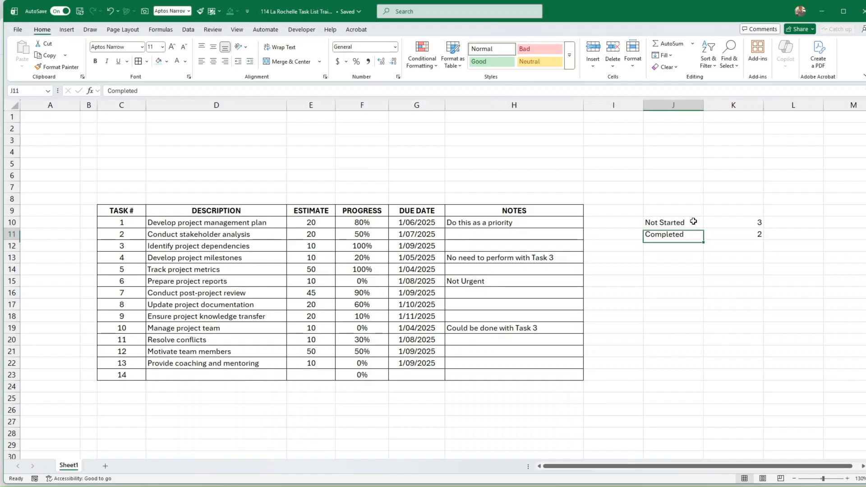
key("Down")
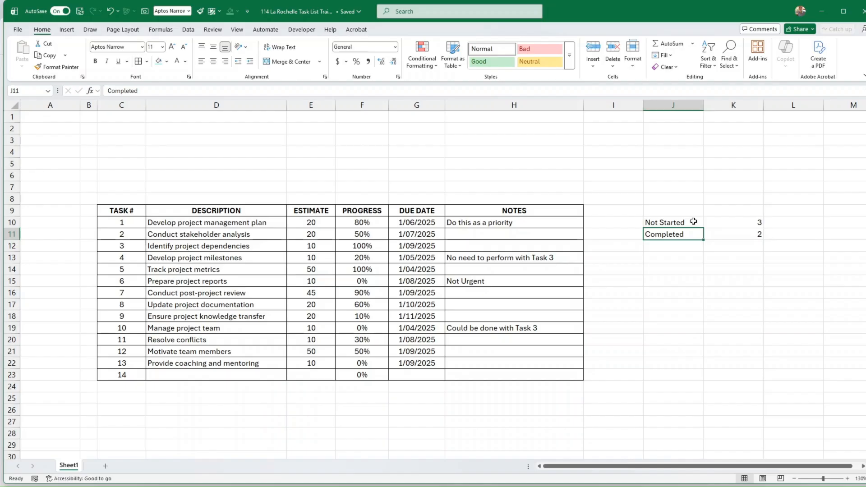
- Enter the label Total Tasks in J8, above the status counts
key("Up")
key("Up")
key("Up")
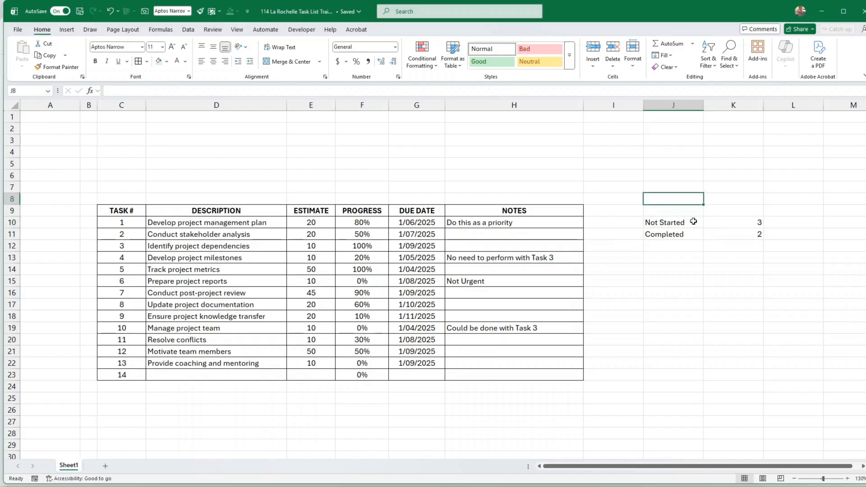
type("Total Ta")
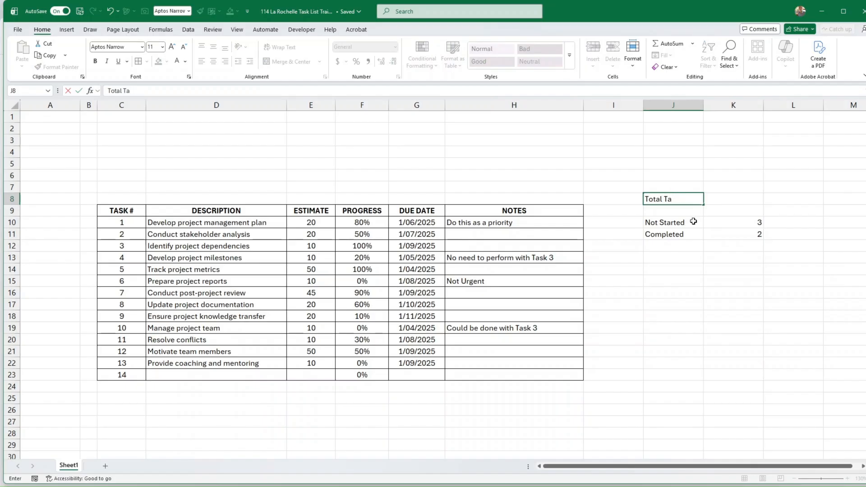
type("sks")
key("Return")
- Enter =COUNTA(D10:D23) in K8 to count the described tasks, and compare the result with the filled description cells
key("Up")
key("Right")
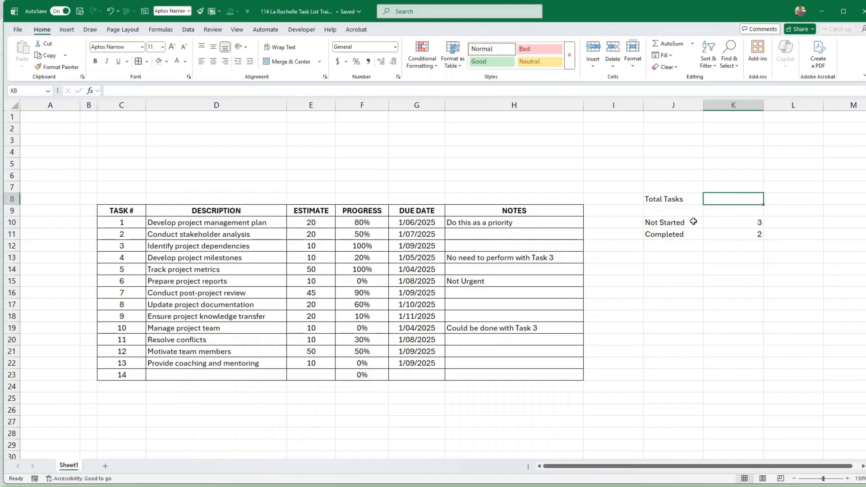
type("=")
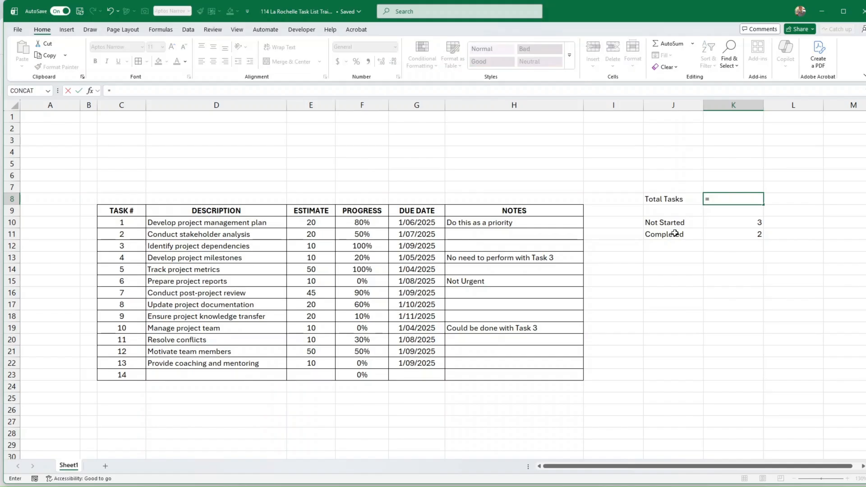
type("Counta")
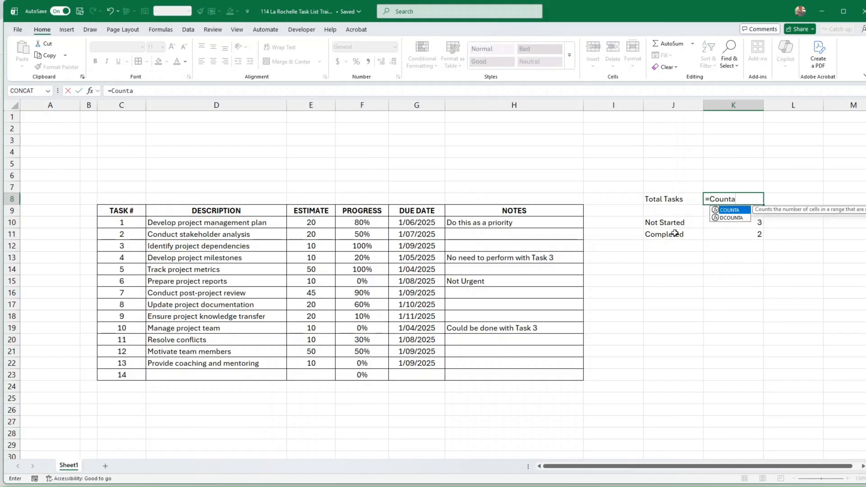
type("(")
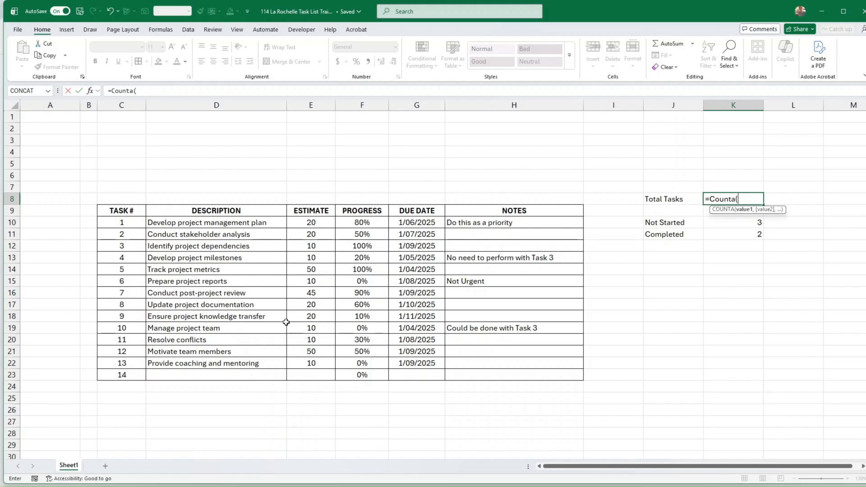
left_click_drag(261, 223, 277, 375)
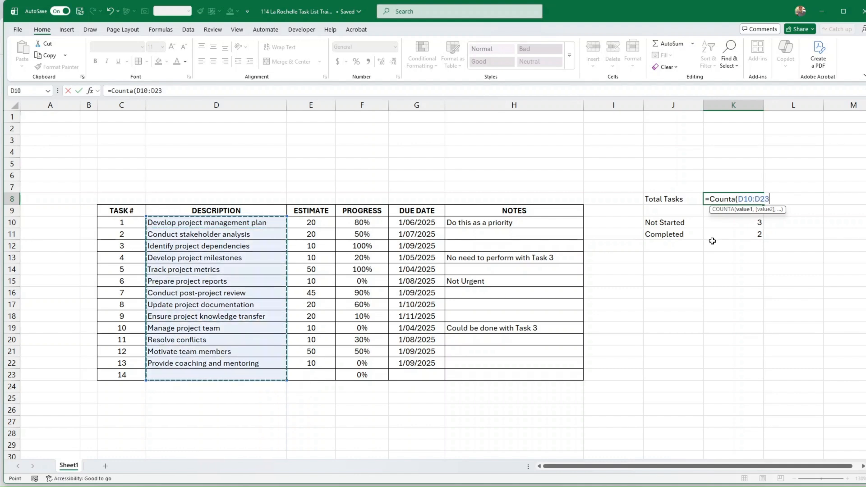
key("Return")
key("Up")
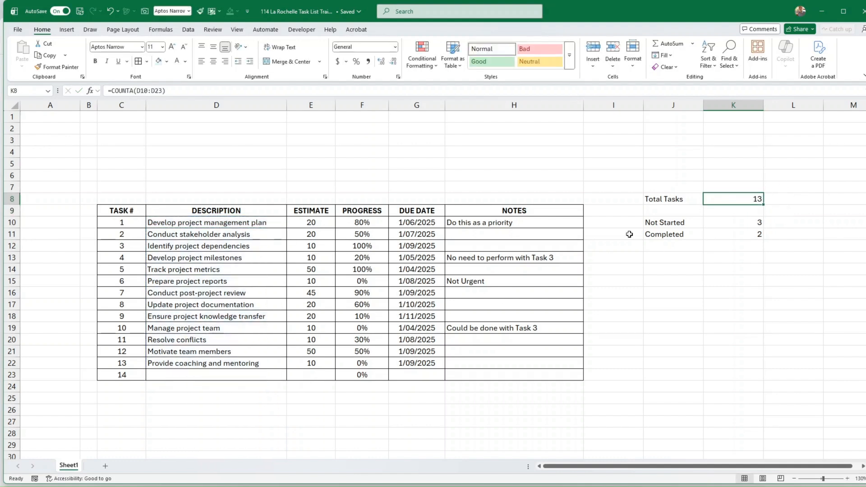
left_click_drag(268, 221, 262, 367)
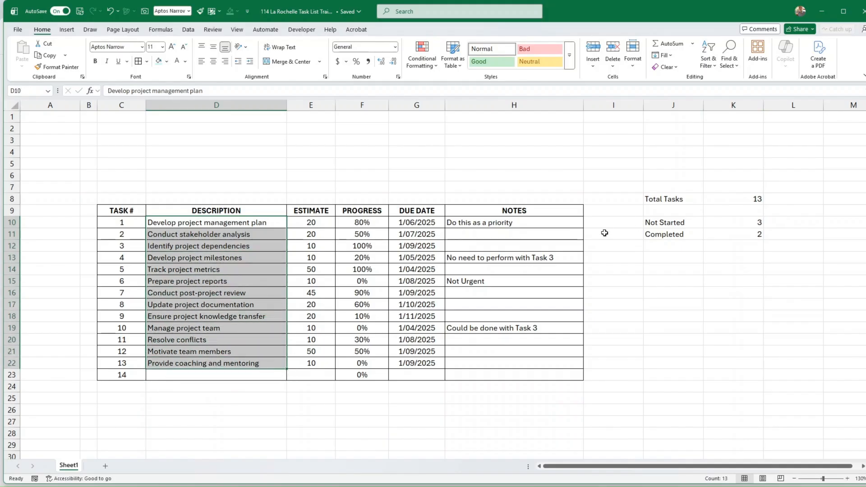
left_click(727, 187)
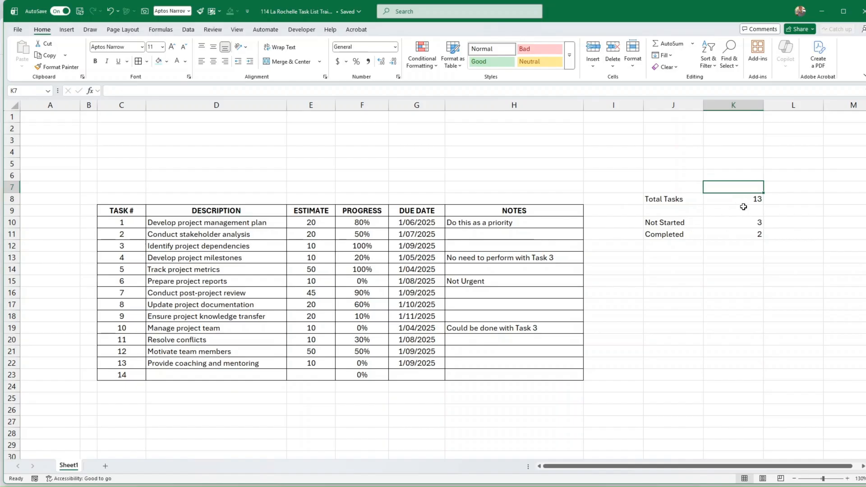
left_click(748, 197)
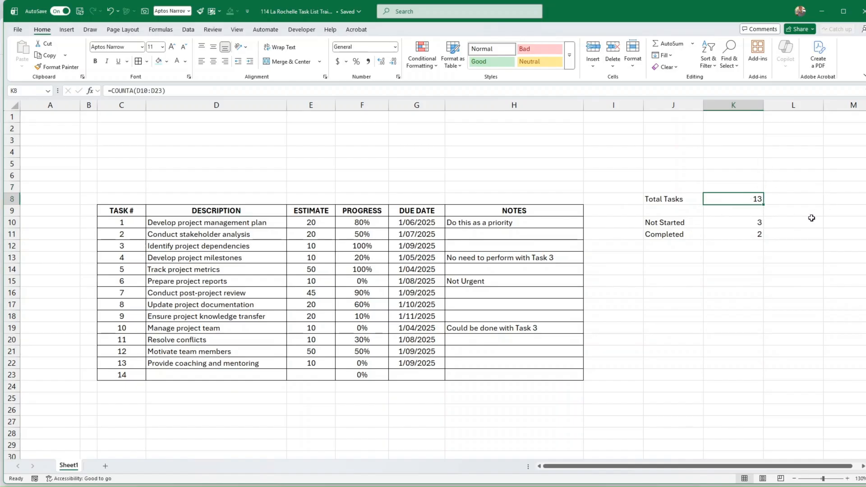
- Enter the label In Progress in J12, below Completed
left_click(661, 247)
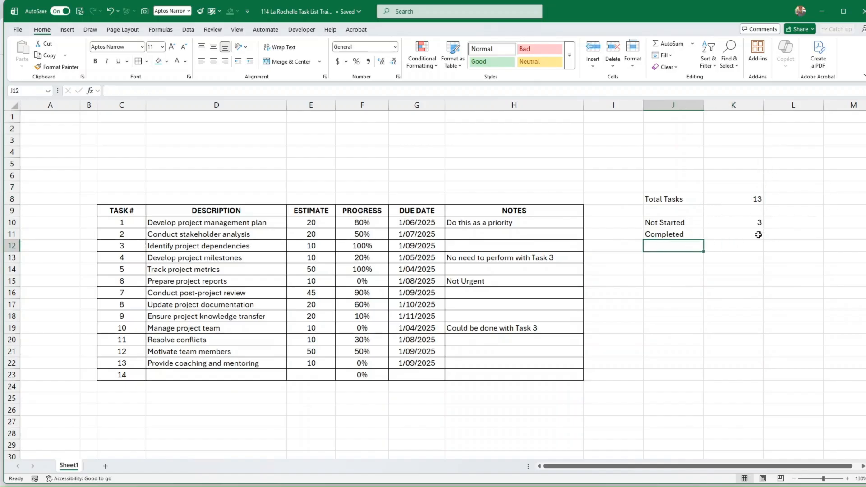
type("In Progress")
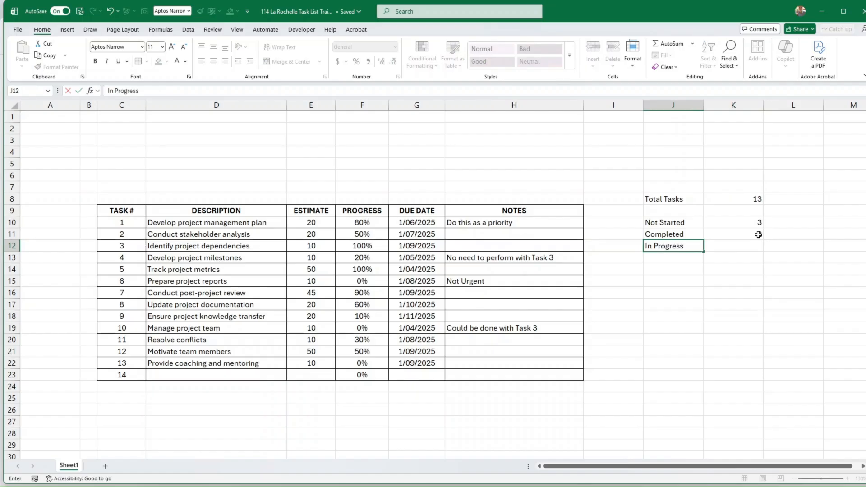
key("Tab")
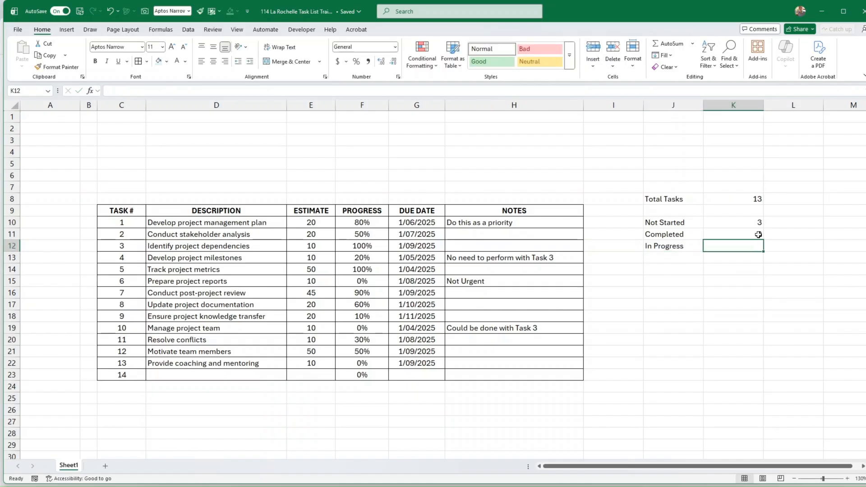
- Calculate the in-progress tasks in K12 with the formula =K8-K10-K11
type("=")
key("Up")
key("Up")
key("Up")
key("Up")
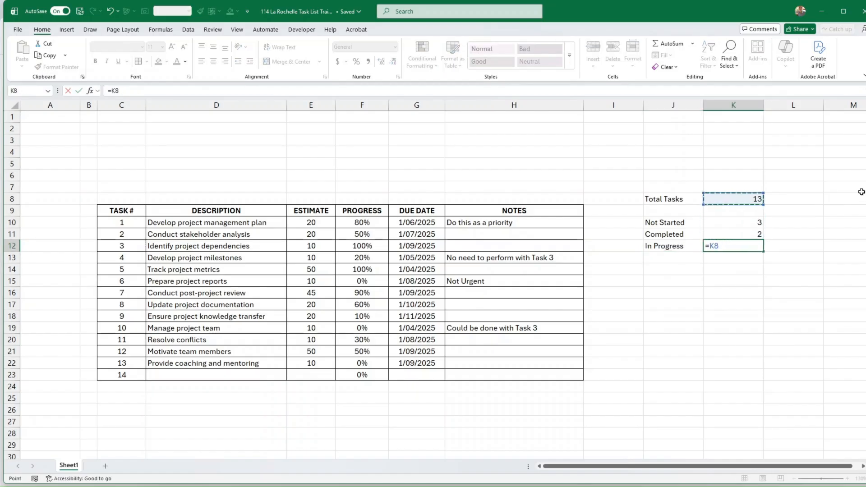
type("-")
key("Up")
key("Up")
type("-")
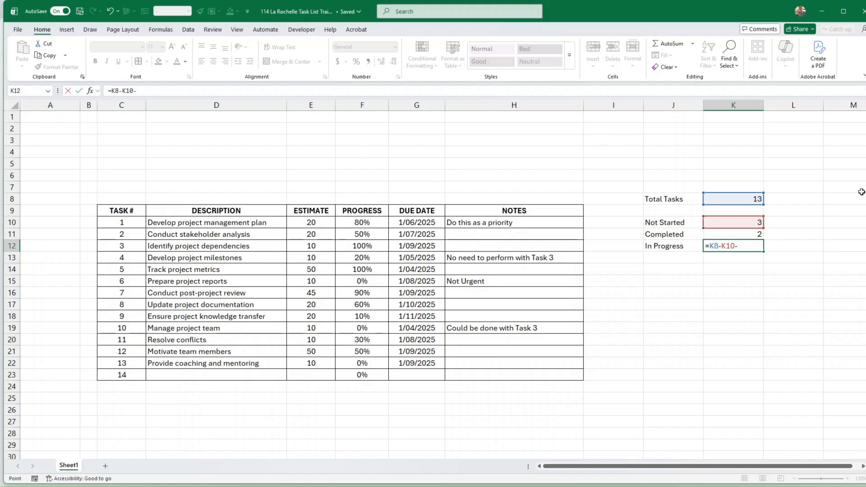
key("Up")
key("ctrl+Return")
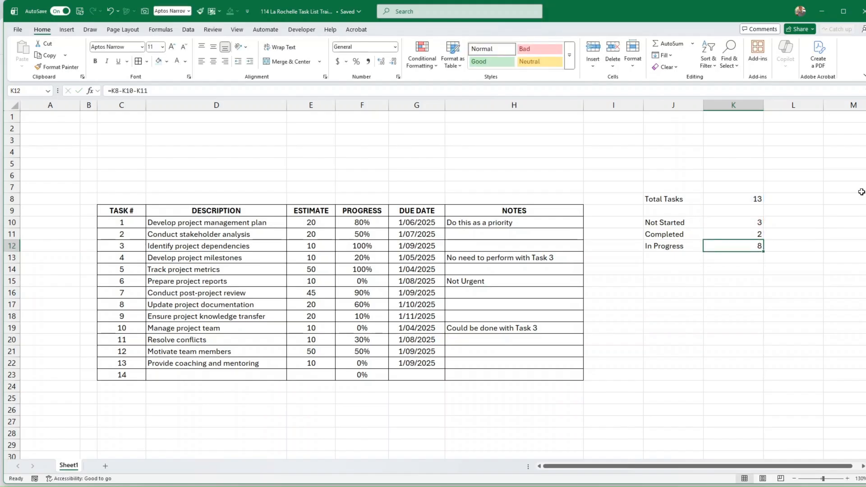
left_click_drag(740, 224, 740, 245)
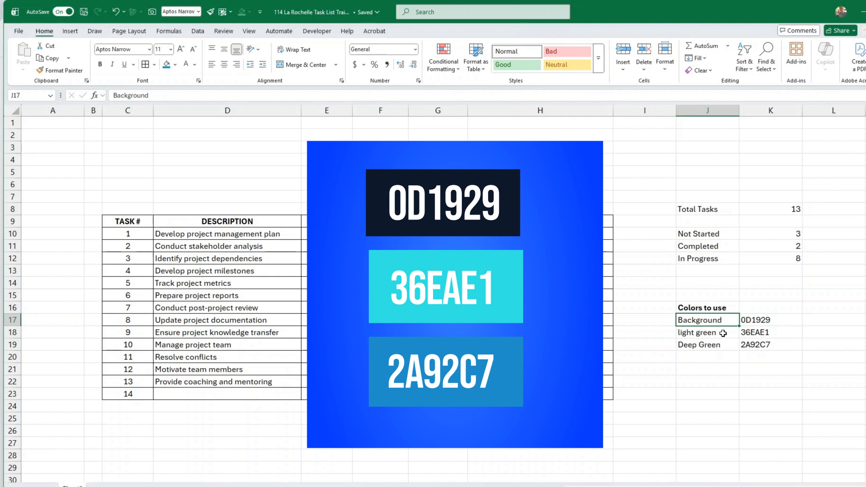
- Fill the task rows C10:H23 with the light green custom color, hex 36EAE1
left_click_drag(789, 321, 724, 344)
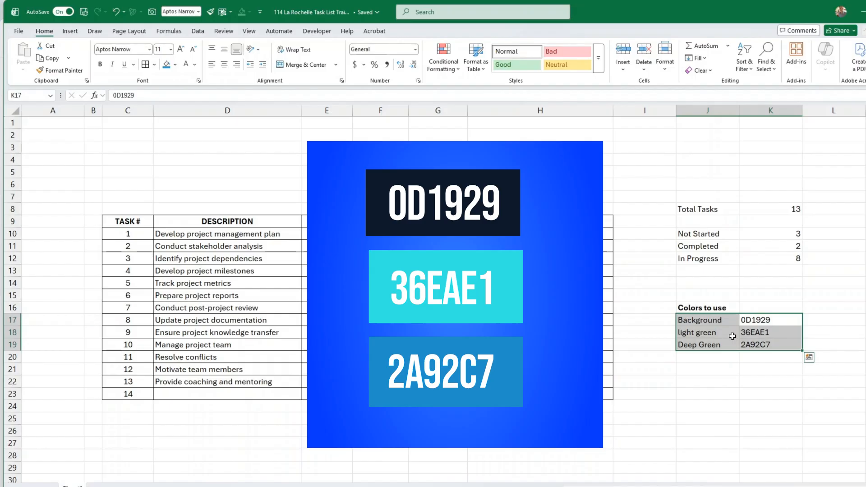
left_click(771, 332)
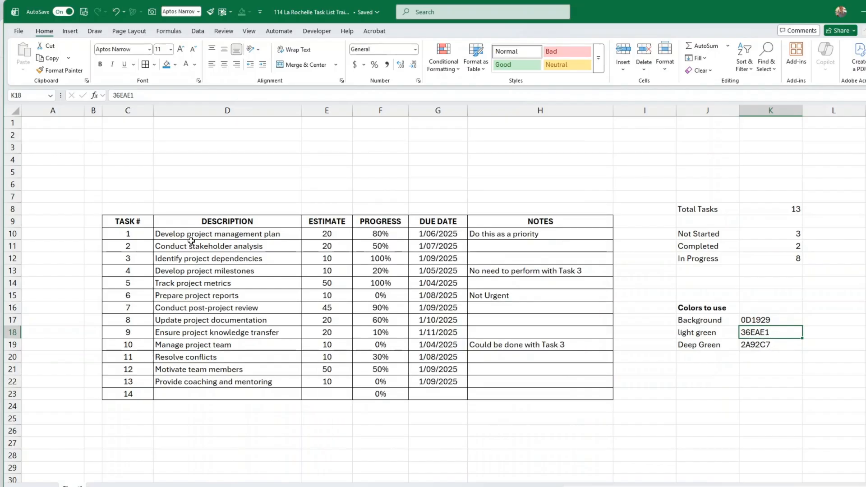
left_click(137, 233)
left_click_drag(137, 233, 558, 397)
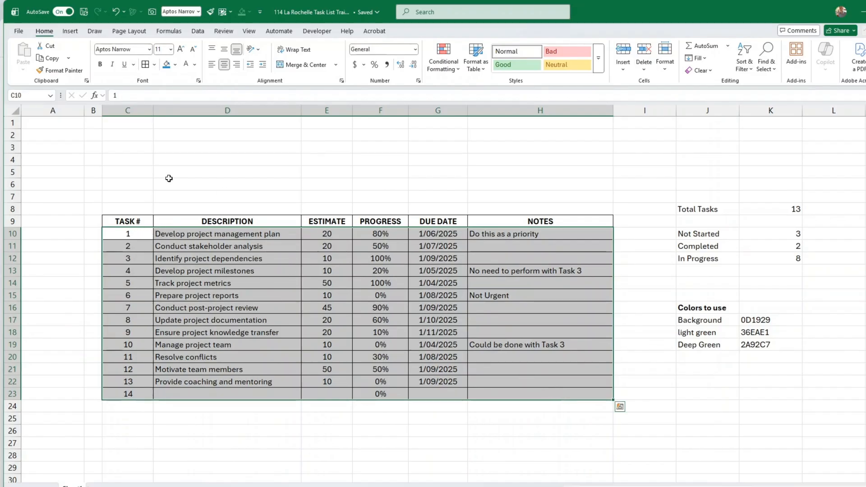
left_click(176, 66)
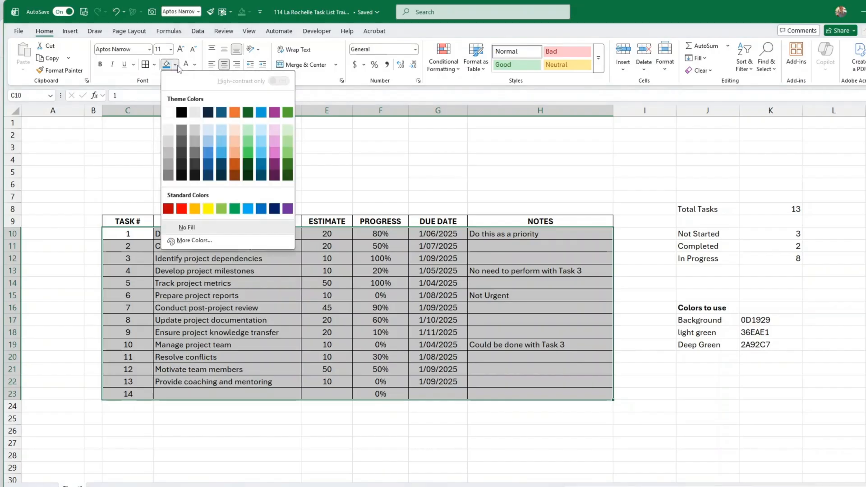
left_click(195, 241)
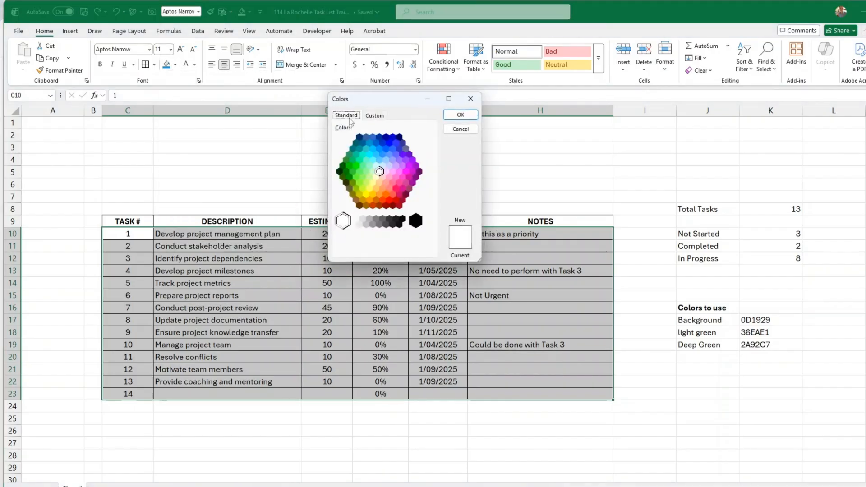
left_click(375, 116)
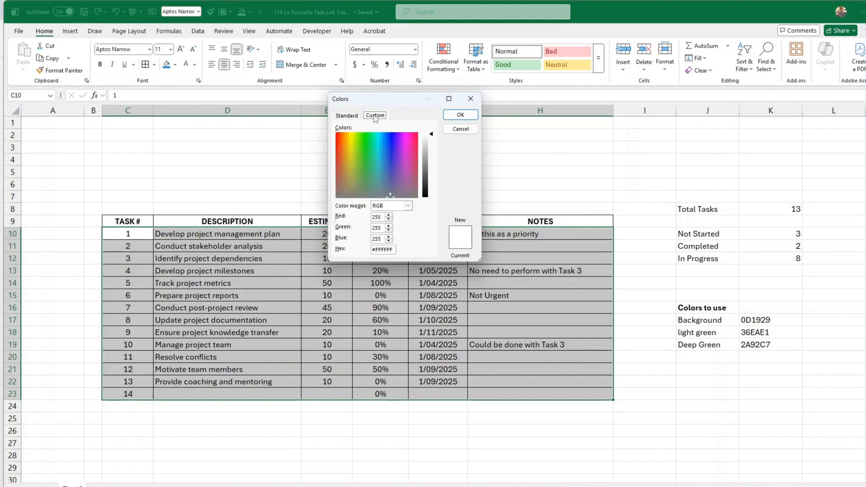
left_click(384, 251)
double_click(386, 250)
type("36EAE1")
left_click(460, 114)
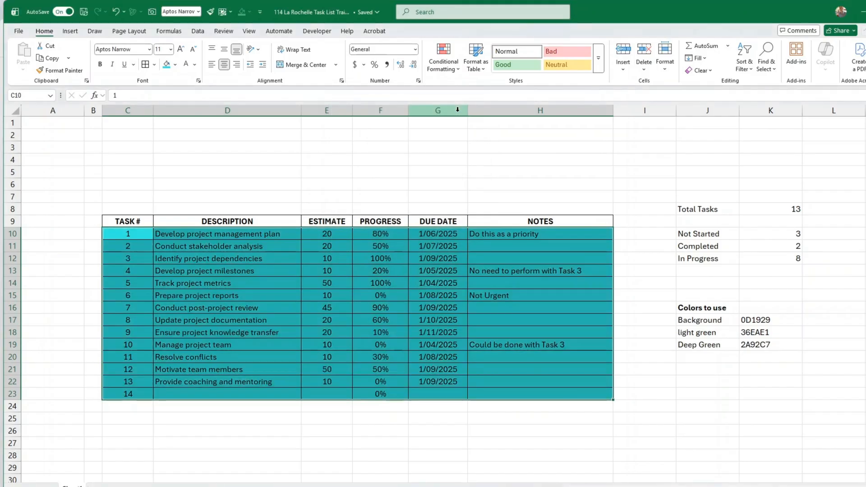
left_click(323, 285)
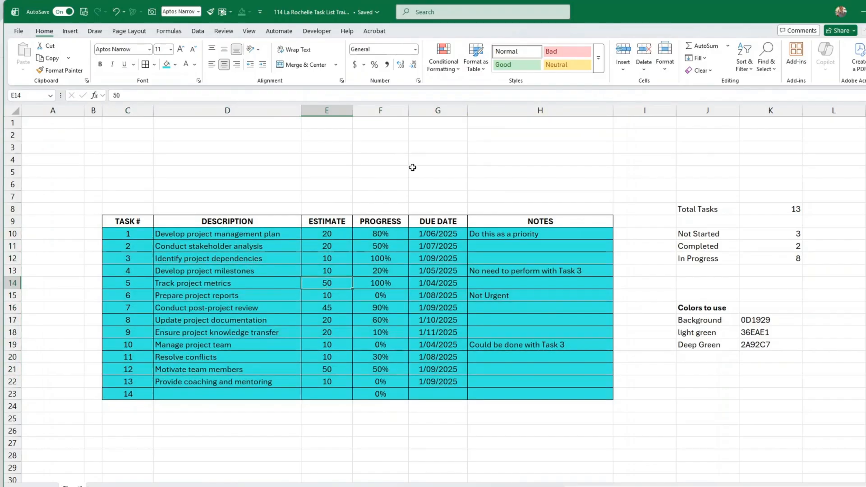
left_click(412, 162)
- Reduce the font size of the task rows C10:H23 to 10 and make their text bold
mouse_move(132, 229)
left_mouse_down()
mouse_move(551, 350)
mouse_move(573, 406)
mouse_move(572, 394)
left_mouse_up()
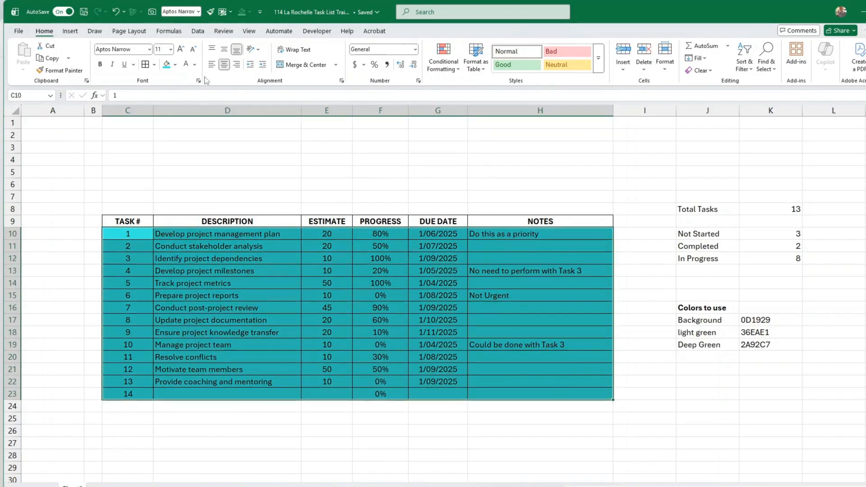
left_click(194, 51)
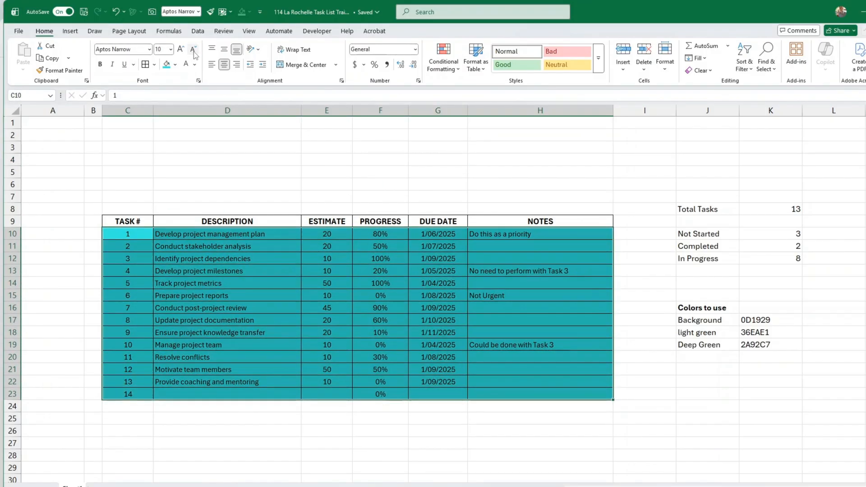
left_click(100, 65)
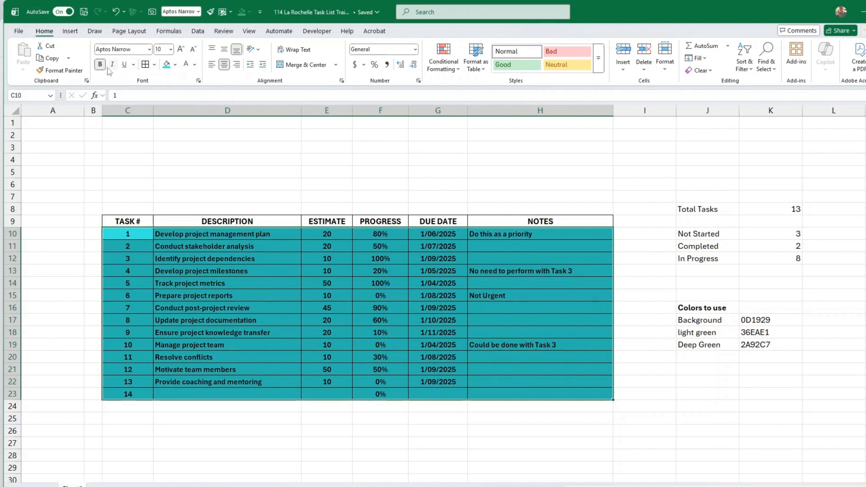
left_click(100, 64)
left_click(99, 64)
left_click(167, 156)
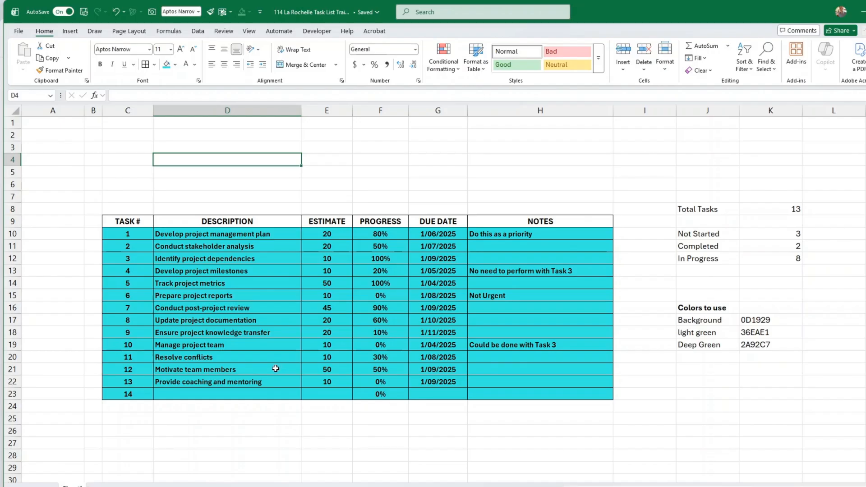
- Start a new conditional formatting rule for the task rows C10:H23 that uses a formula to determine which cells to format
left_click(701, 346)
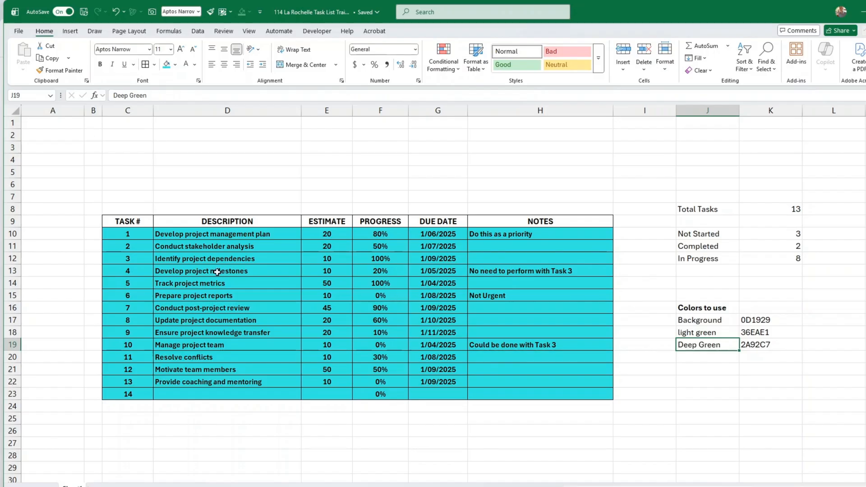
left_click(126, 234)
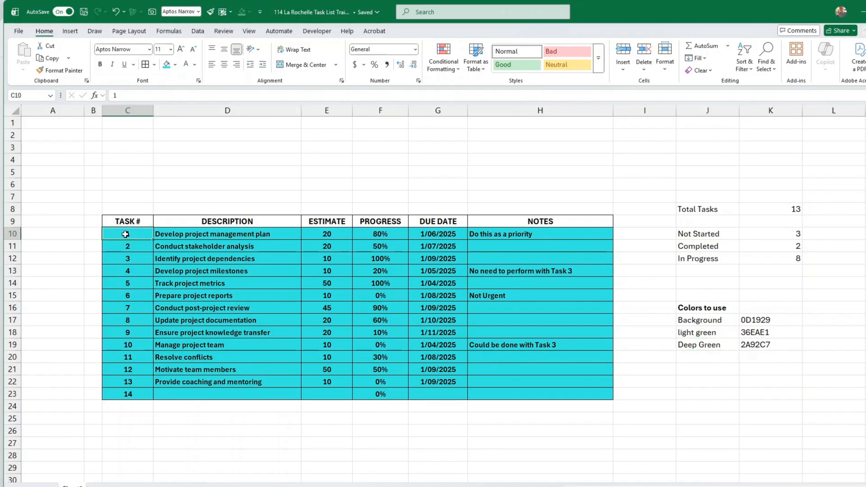
left_click_drag(125, 234, 551, 397)
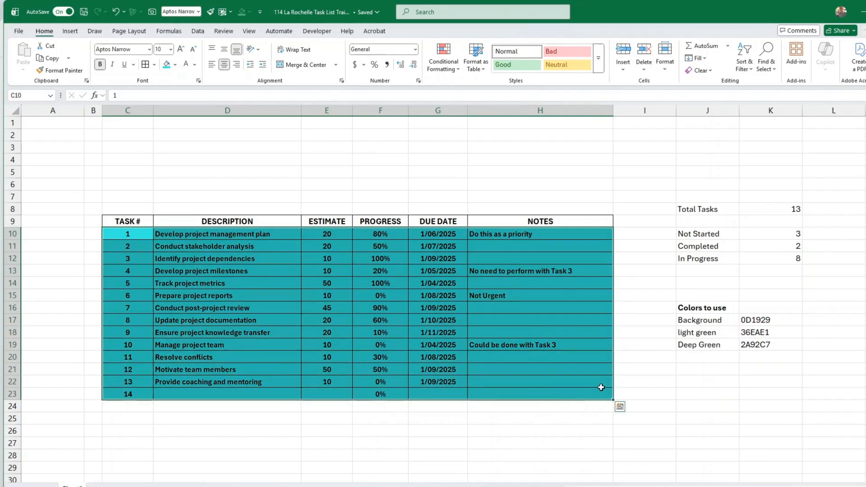
left_click(445, 71)
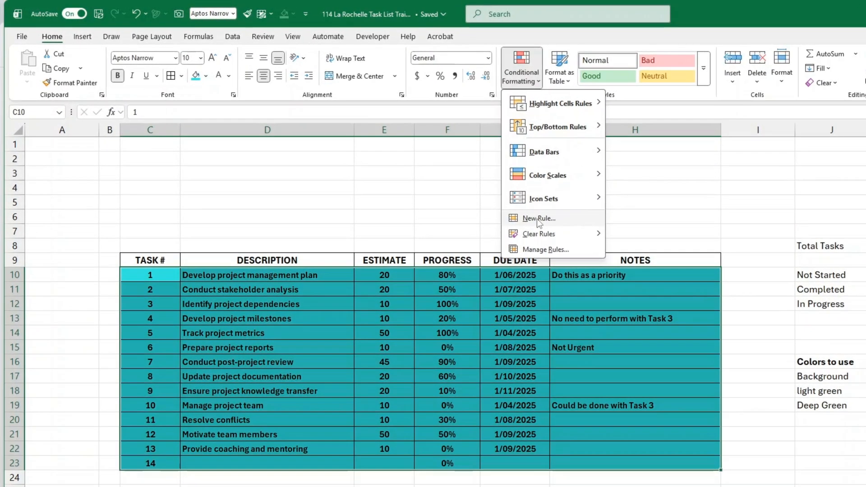
left_click(543, 215)
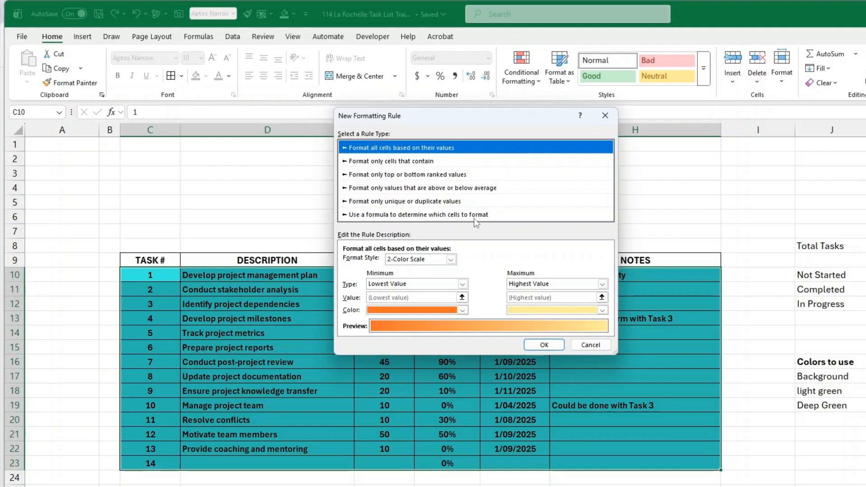
left_click(453, 215)
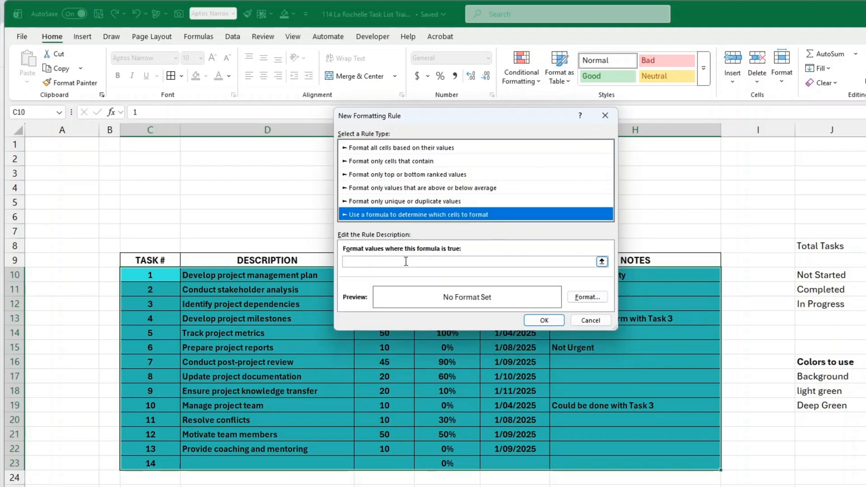
left_click(385, 261)
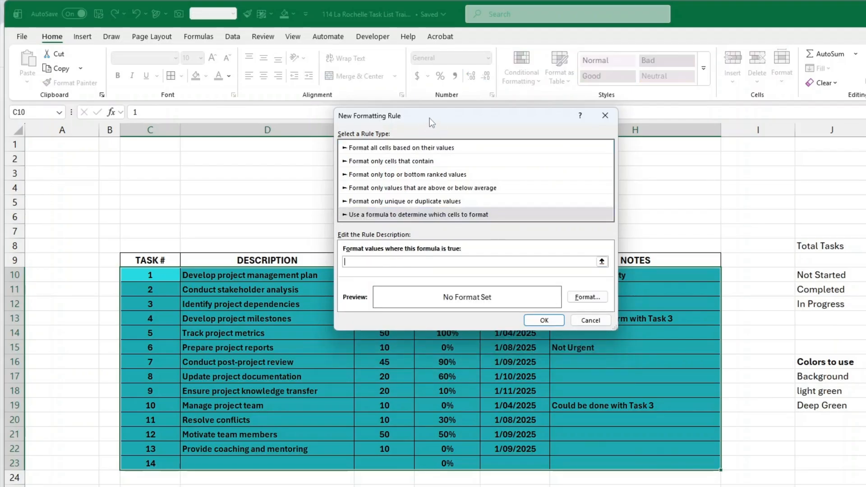
left_click_drag(430, 117, 626, 135)
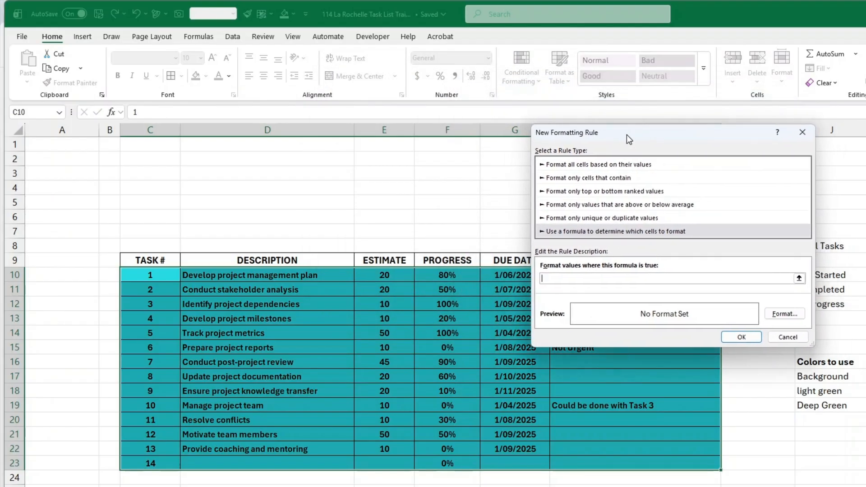
- Set the rule's formula to =$F10=1, with only the column reference absolute, to match fully completed tasks
left_click(444, 275)
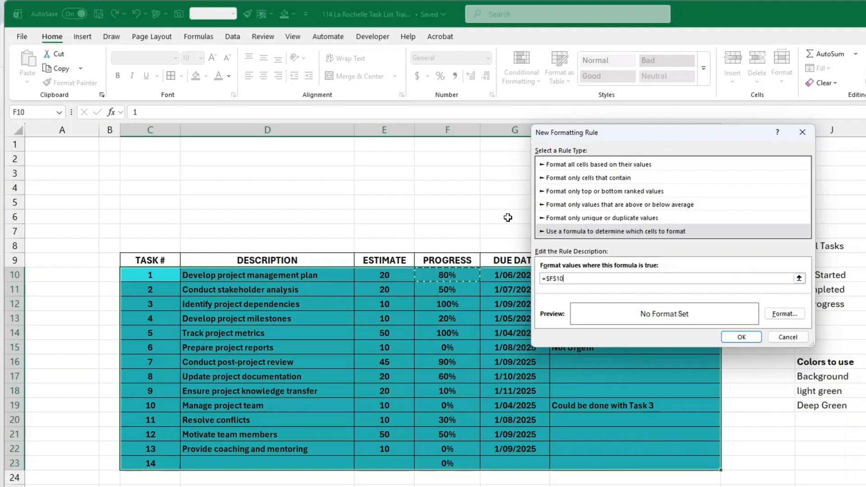
left_click(554, 278)
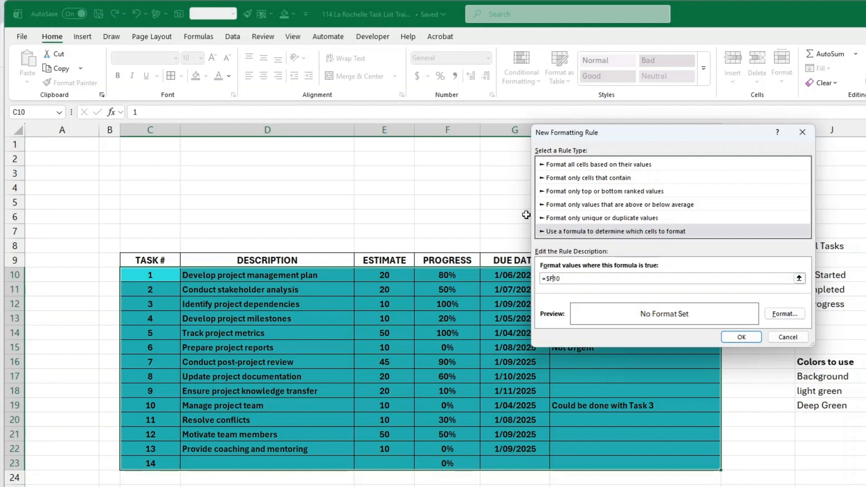
left_click(573, 278)
type("=1")
left_click_drag(731, 138, 708, 142)
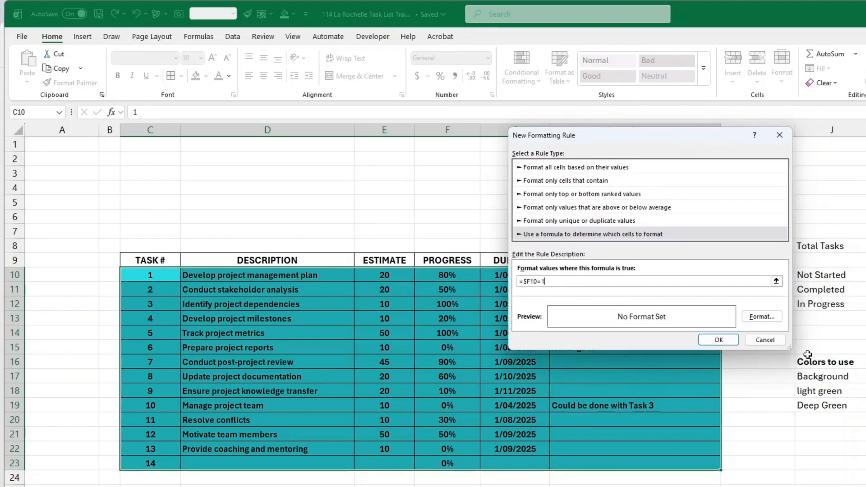
- Set the font color of the completed-task rule's format to white
left_click(770, 321)
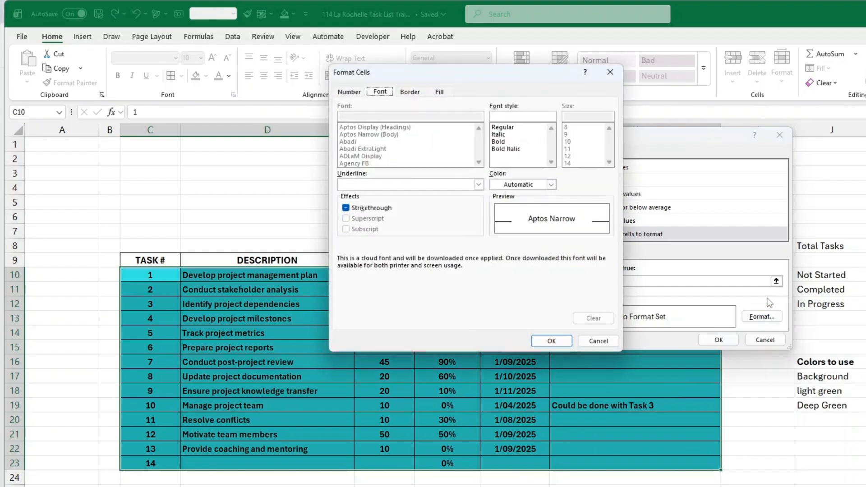
left_click(440, 92)
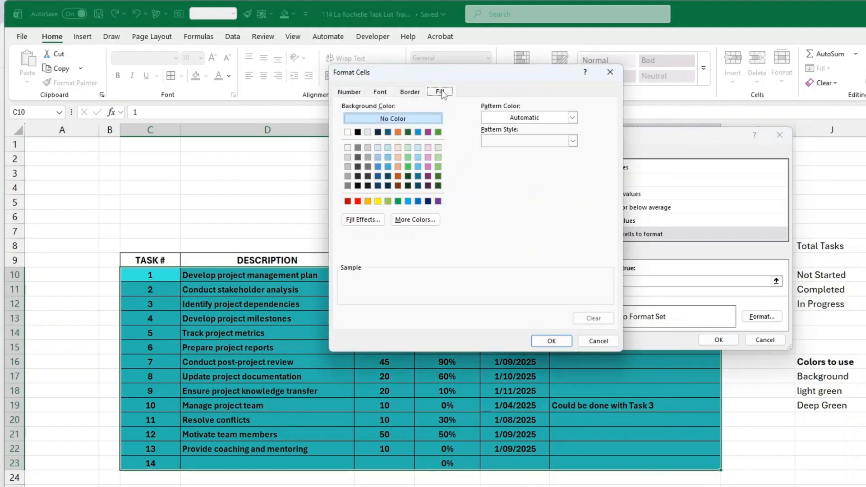
left_click(381, 93)
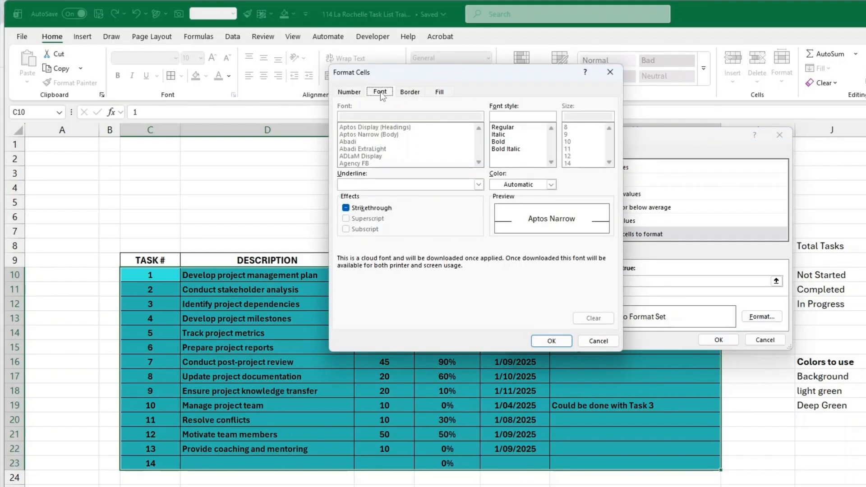
left_click(530, 186)
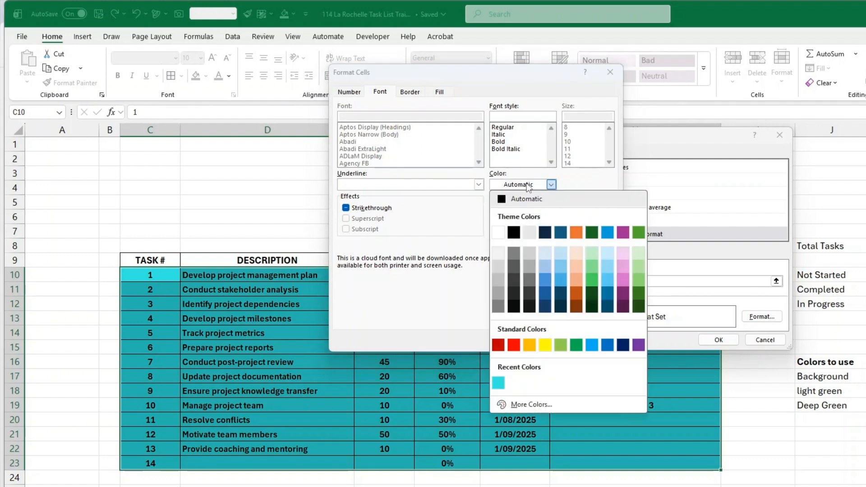
left_click(499, 232)
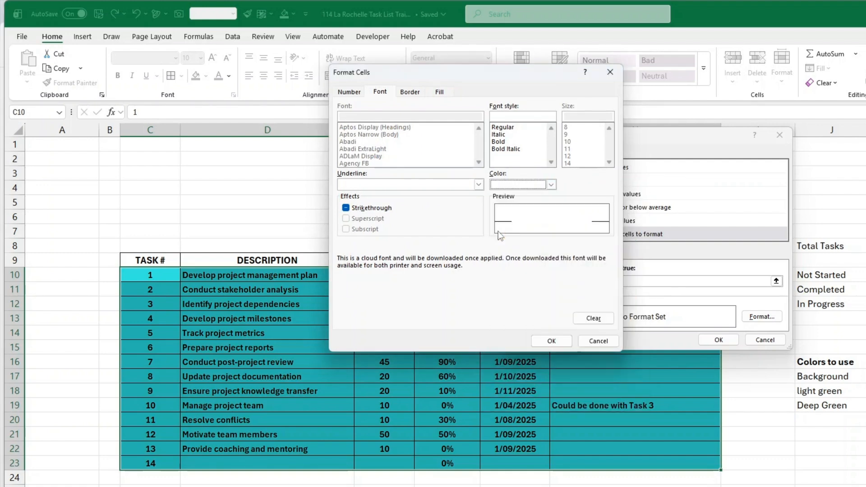
- Give the rule the custom deep green fill with hex 2A92C7 and apply it to the task rows
left_click(442, 95)
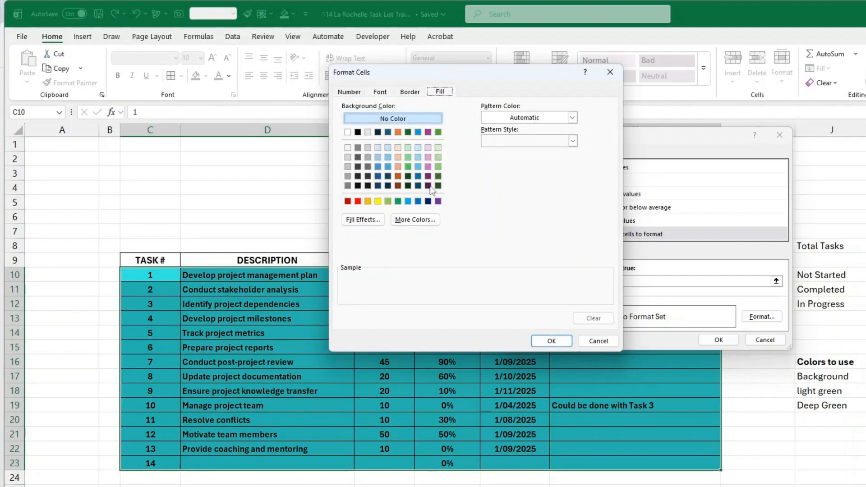
left_click(414, 220)
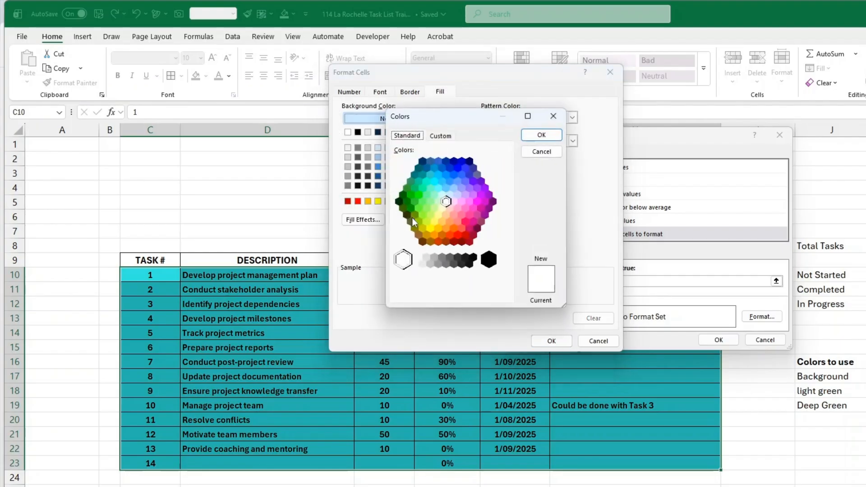
left_click(436, 139)
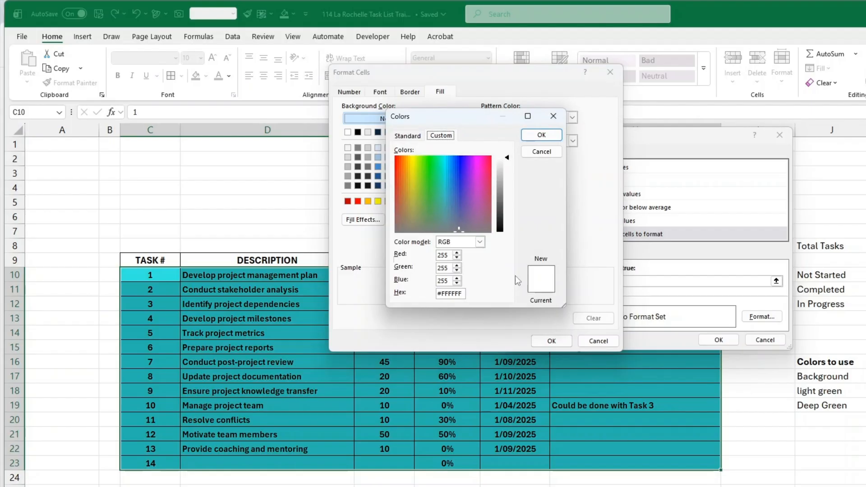
double_click(454, 294)
type("2A")
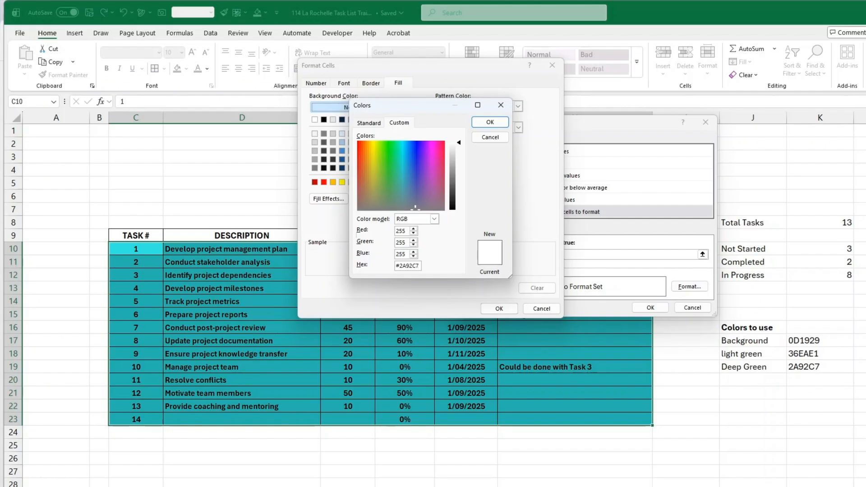
type("92C7")
left_click(491, 123)
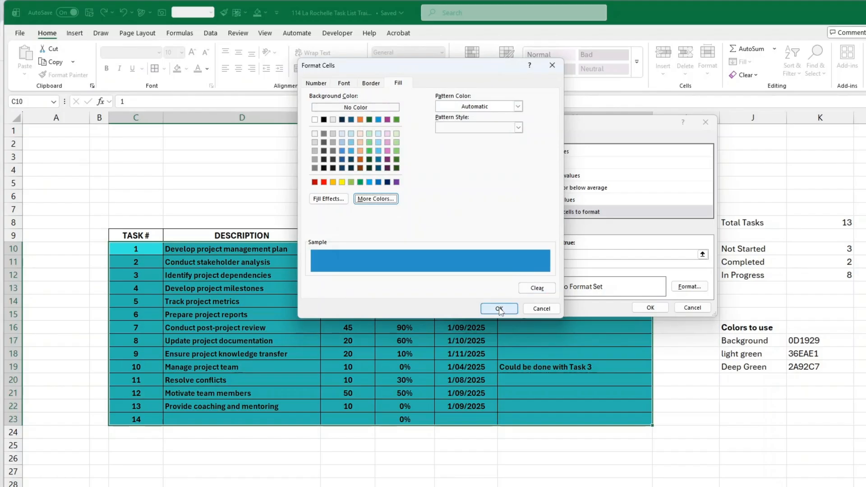
left_click(500, 309)
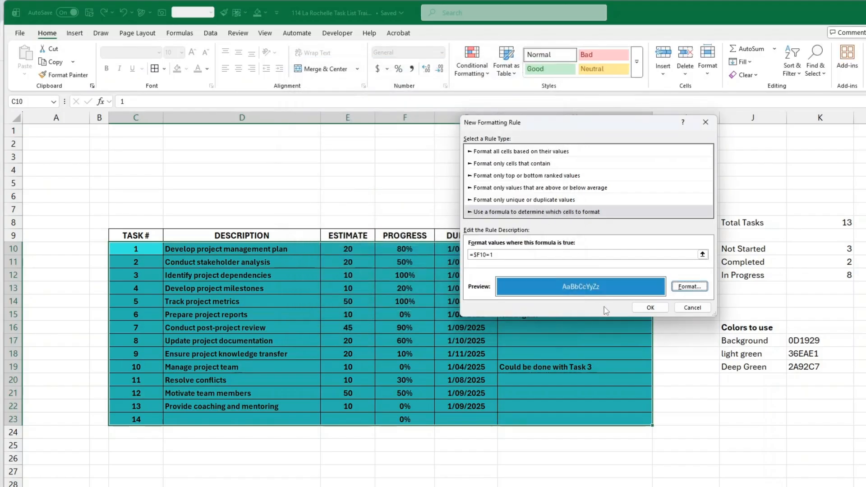
left_click(649, 307)
left_click(562, 368)
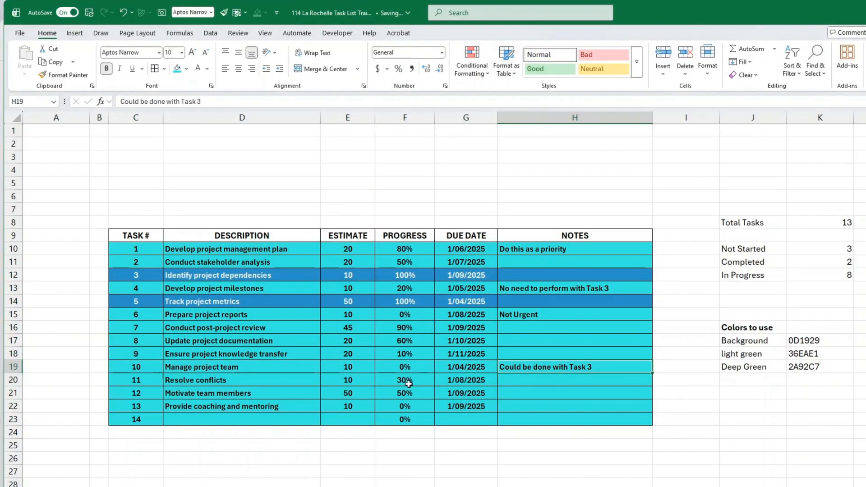
- Set the progress of task 9, Ensure project knowledge transfer, to 100% in F18 to test the rule
left_click(404, 355)
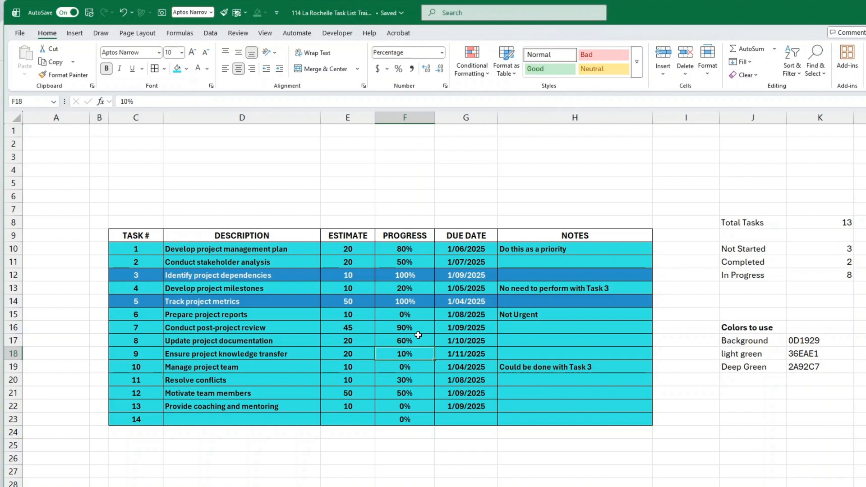
type("100")
key("Tab")
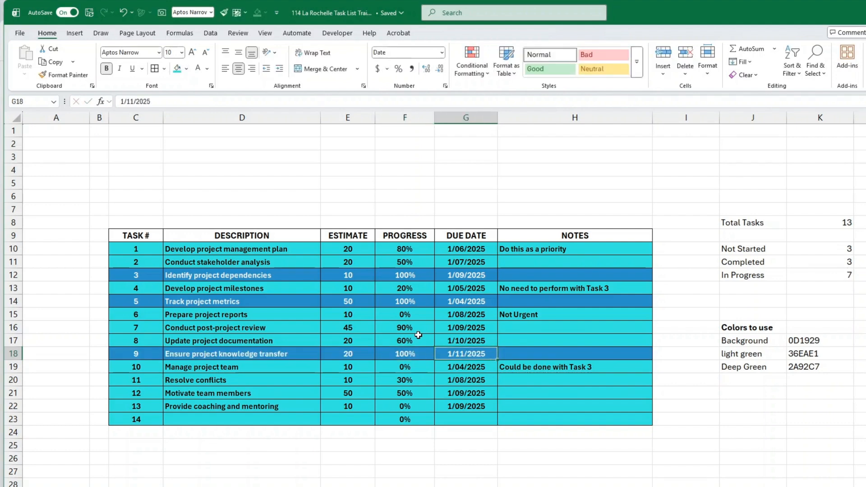
left_click(432, 328)
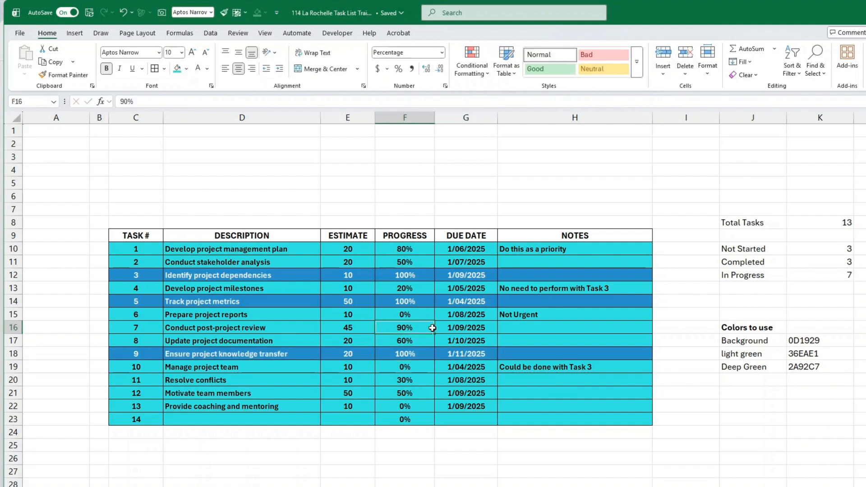
left_click(412, 248)
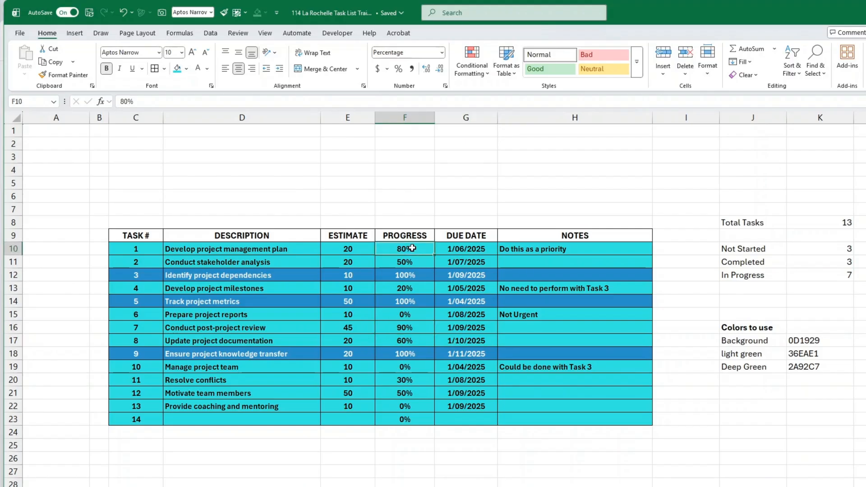
- Clear the progress value of the empty task 14 in F23
left_click(407, 421)
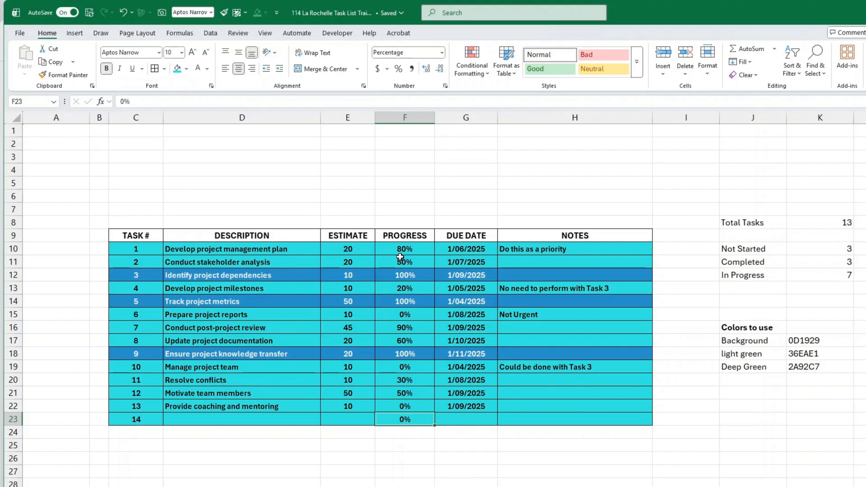
key("Delete")
left_click(413, 409)
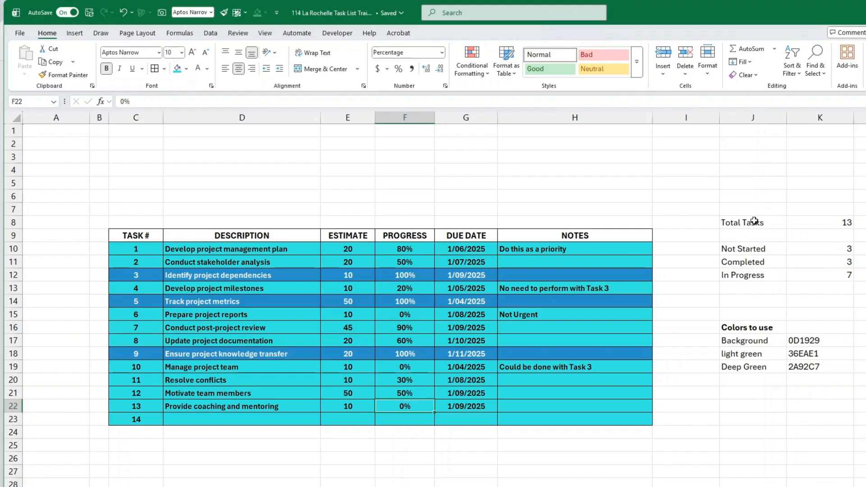
- Copy the background color's hex code 0D1929 from cell K17 of the color notes
left_click_drag(755, 221, 850, 393)
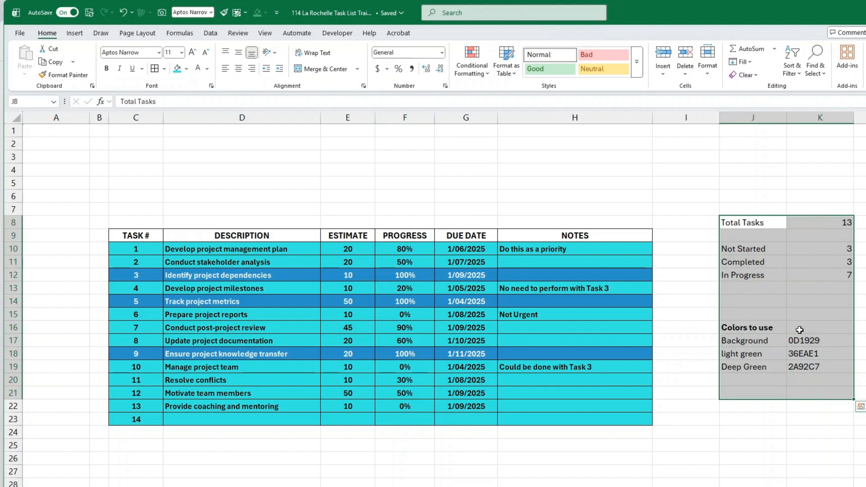
left_click(822, 341)
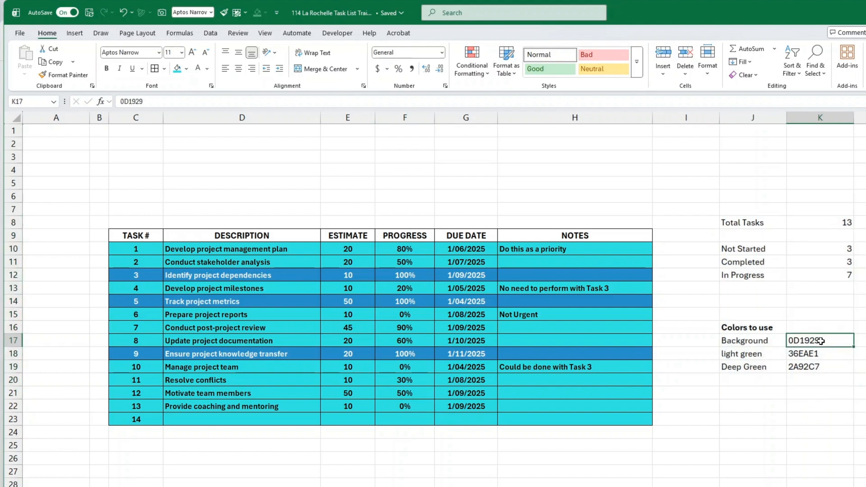
double_click(825, 341)
left_click_drag(828, 341, 783, 341)
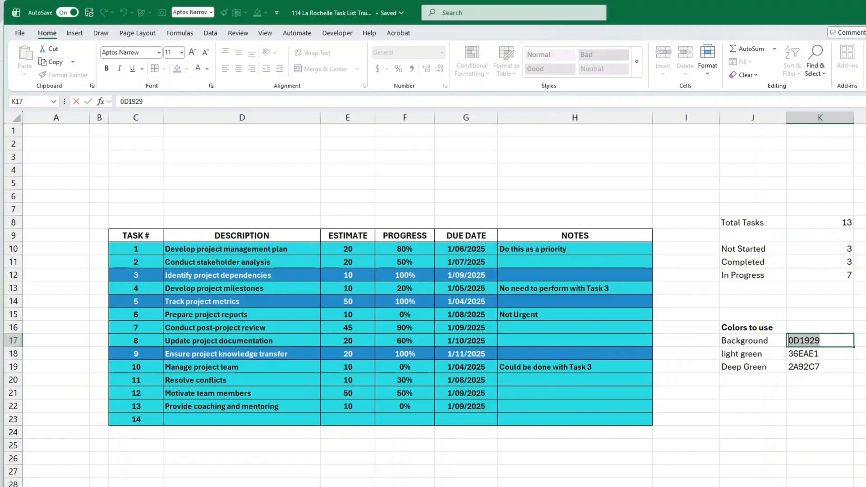
key("ctrl+c")
key("Return")
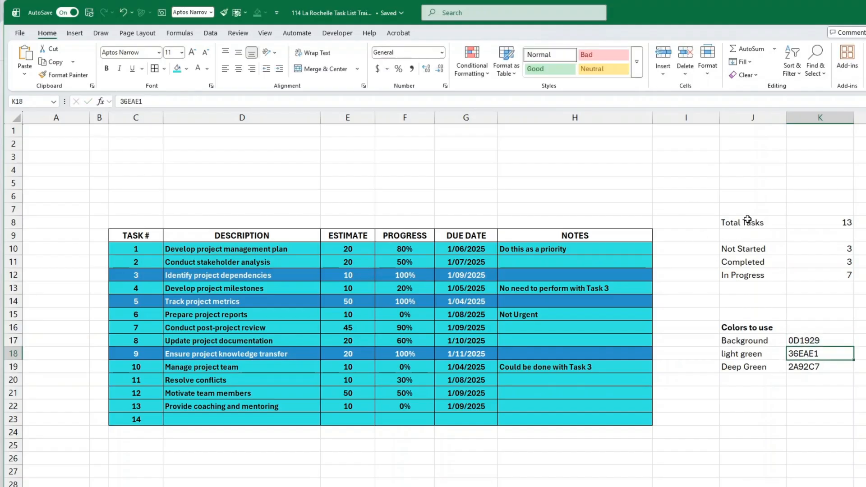
- Apply the Normal cell style to the block with the task counts and color notes, starting at J8
left_click_drag(747, 220, 857, 397)
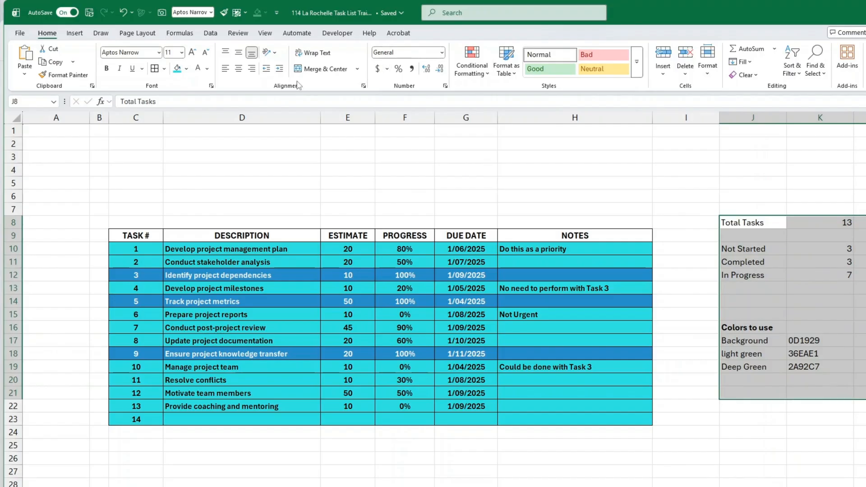
left_click(199, 68)
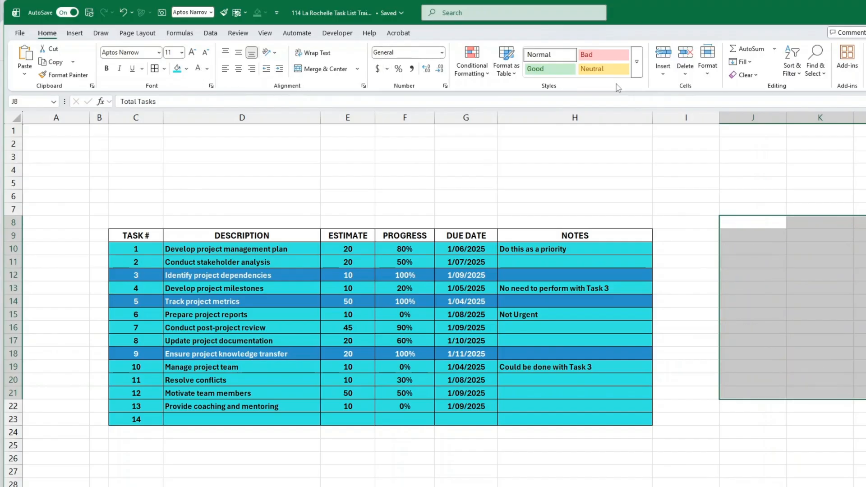
left_click(557, 59)
- Modify the Normal cell style to use a custom fill with hex 0D1929
right_click(551, 60)
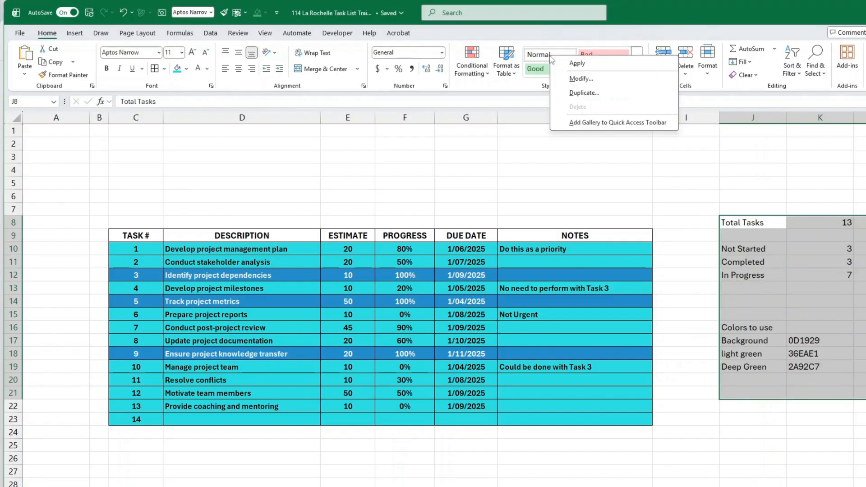
left_click(581, 79)
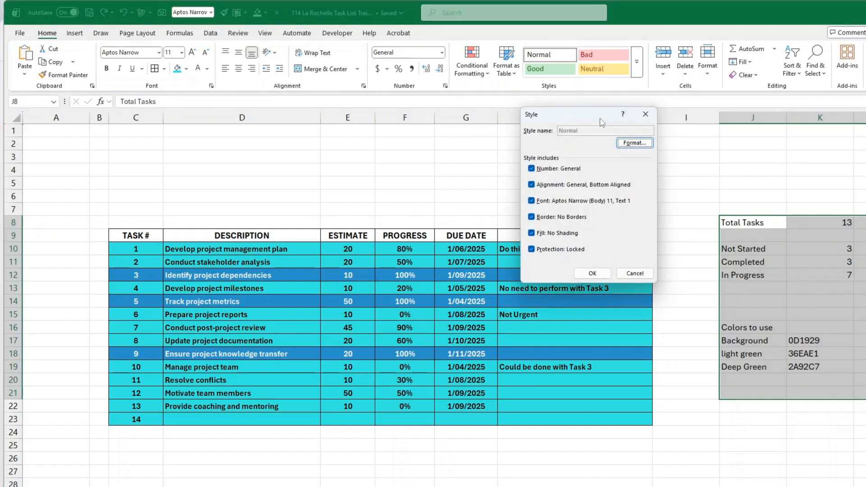
left_click(635, 143)
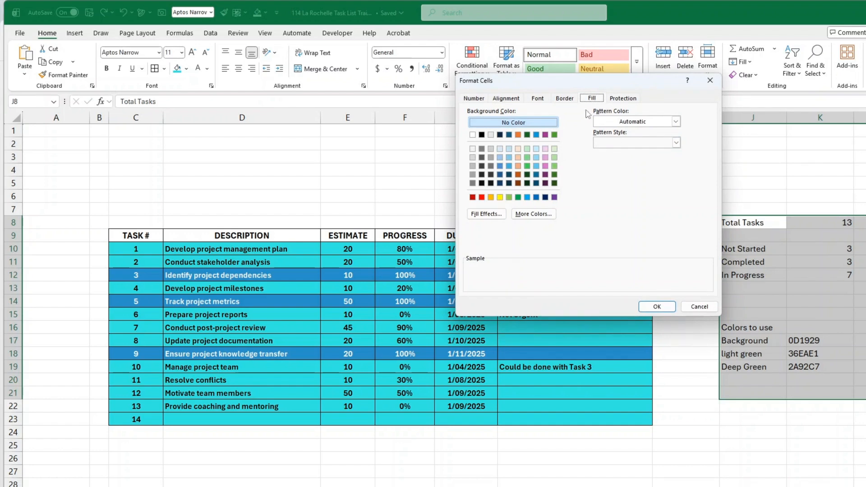
left_click(535, 214)
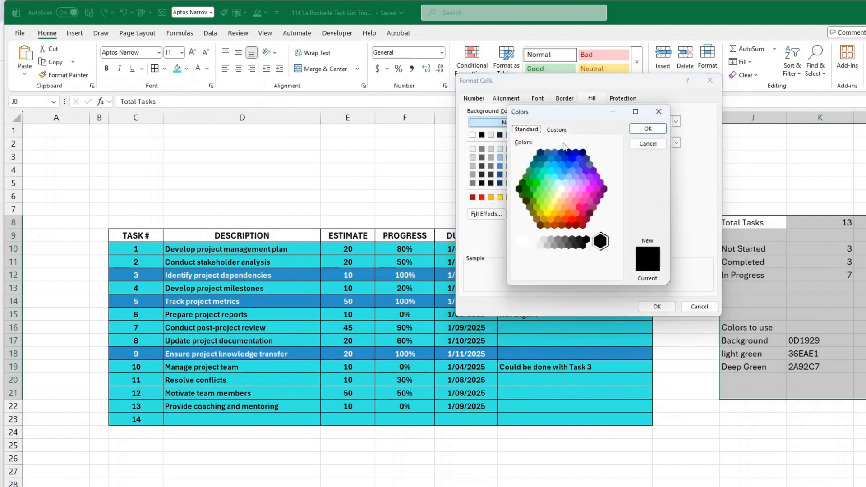
left_click(557, 130)
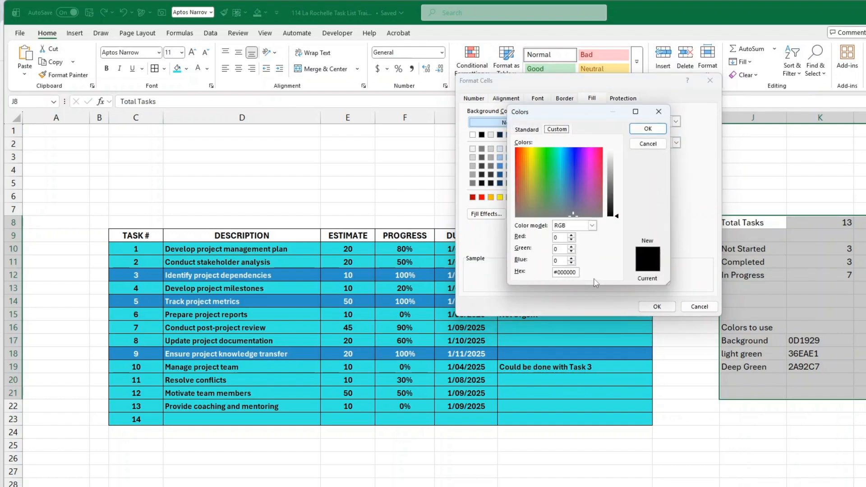
double_click(568, 271)
type("0D1929")
left_click(648, 129)
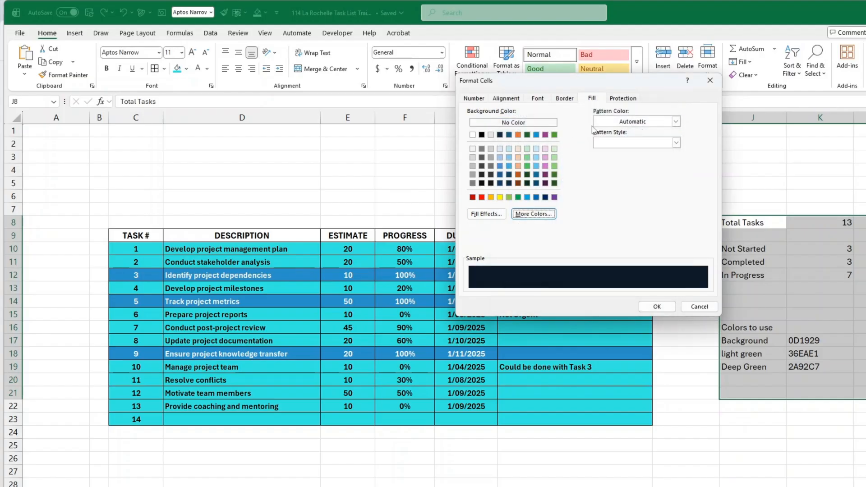
- Set the Normal style's font color to white and apply the style changes to the workbook
left_click(538, 99)
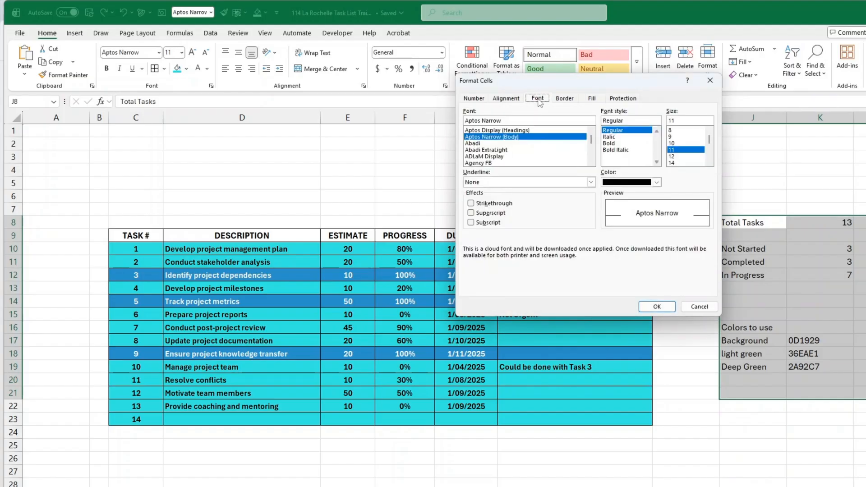
left_click(617, 183)
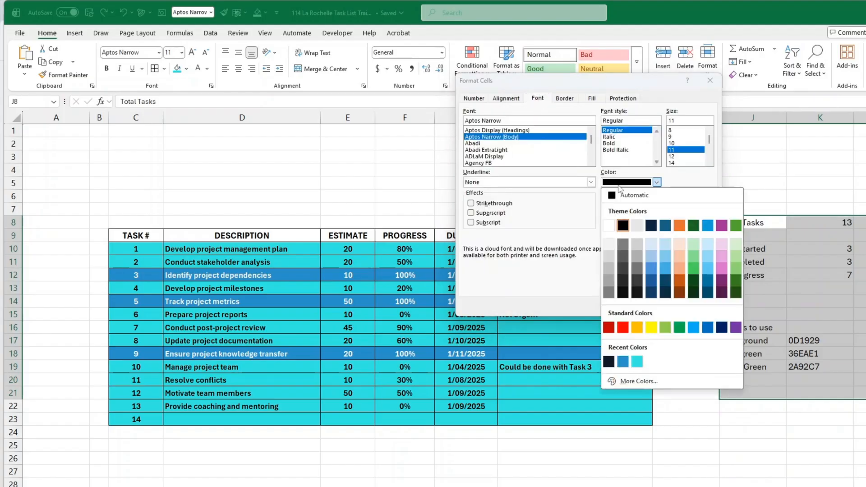
left_click(609, 227)
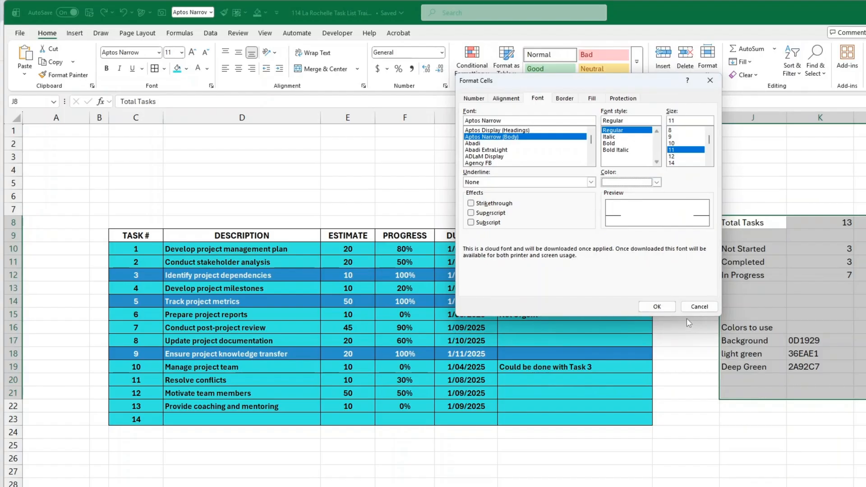
left_click(657, 308)
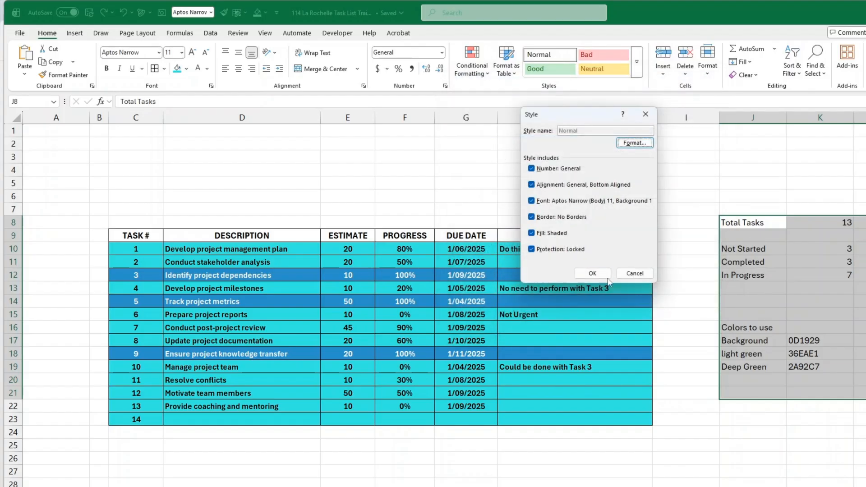
left_click(593, 273)
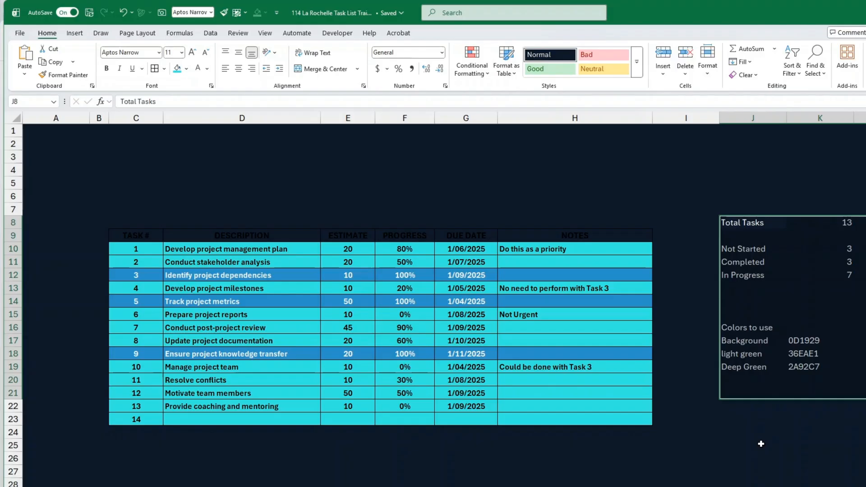
- Fill the task table's header row C9:H9 with white
left_click_drag(605, 232, 152, 235)
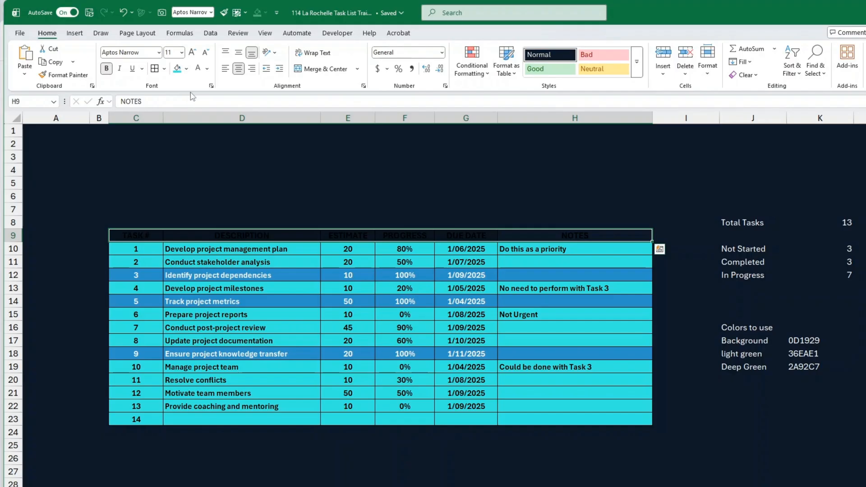
left_click(187, 69)
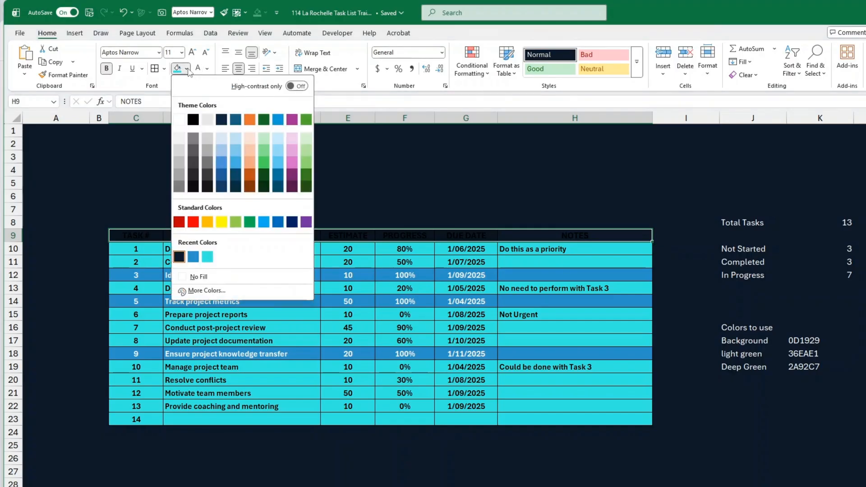
left_click(179, 120)
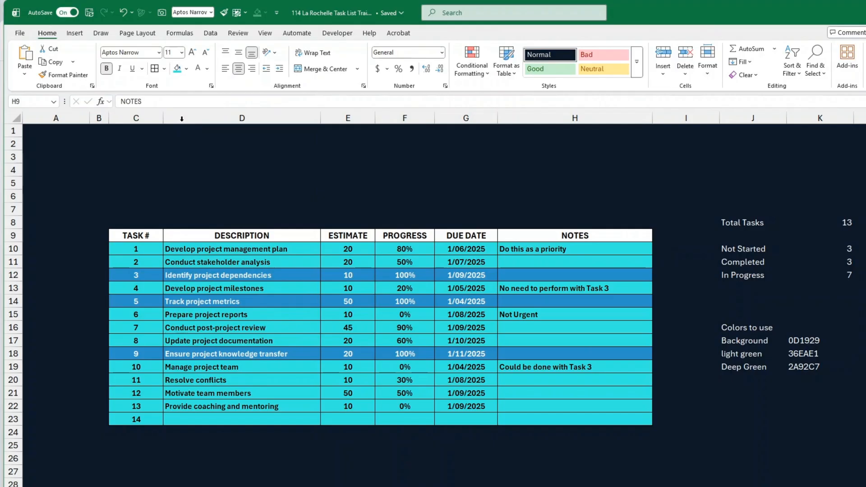
left_click(285, 198)
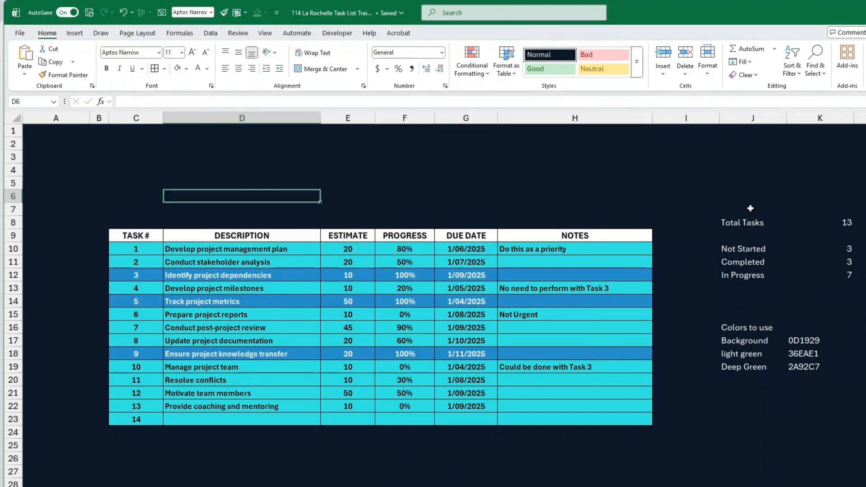
left_click_drag(751, 207, 864, 389)
left_click(695, 377)
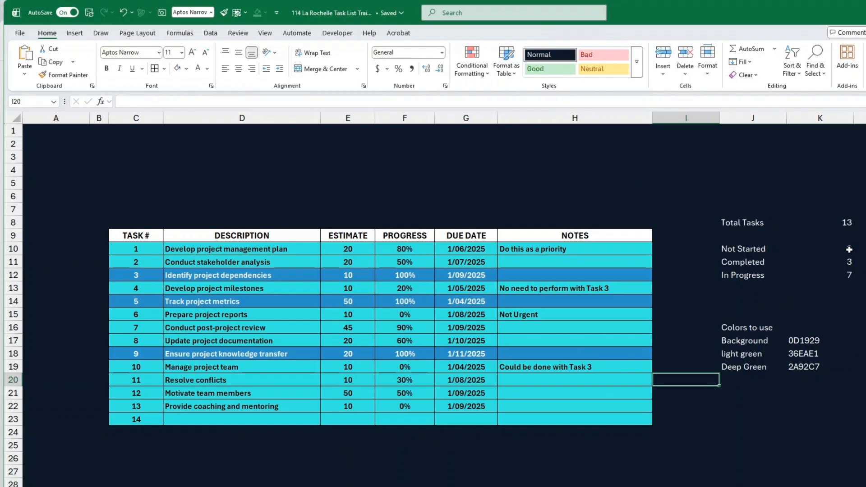
left_click_drag(849, 250, 850, 278)
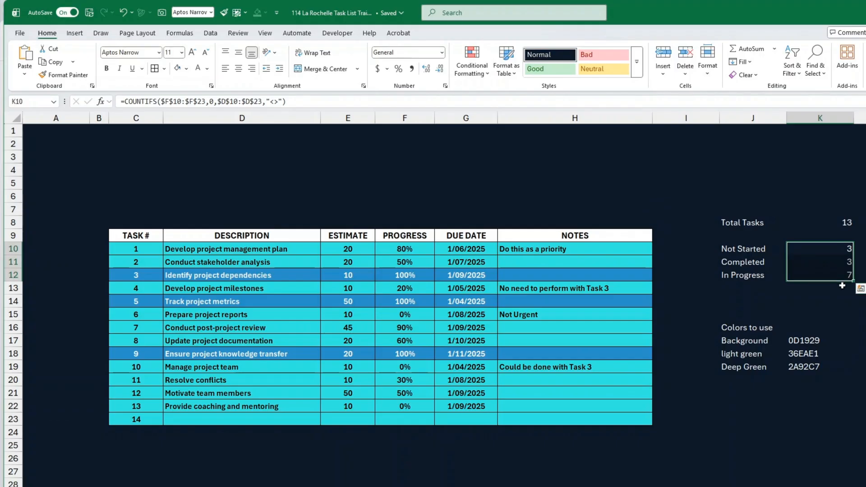
left_click(842, 286)
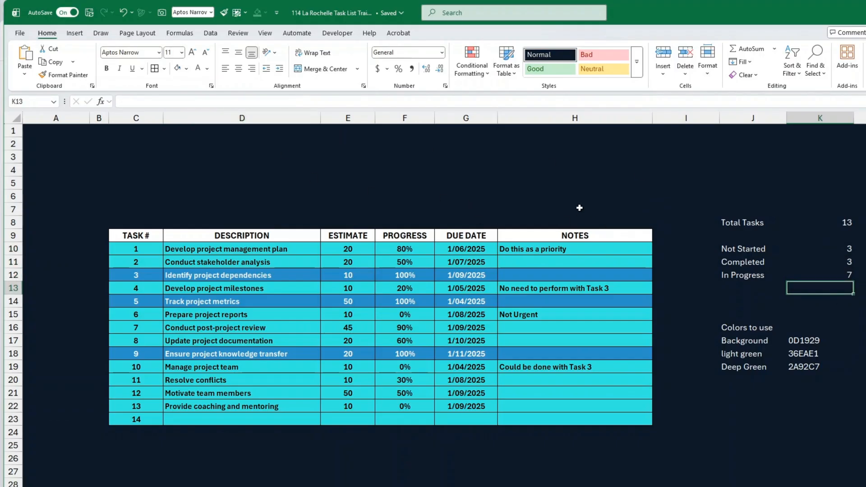
left_click(237, 171)
left_click(392, 174)
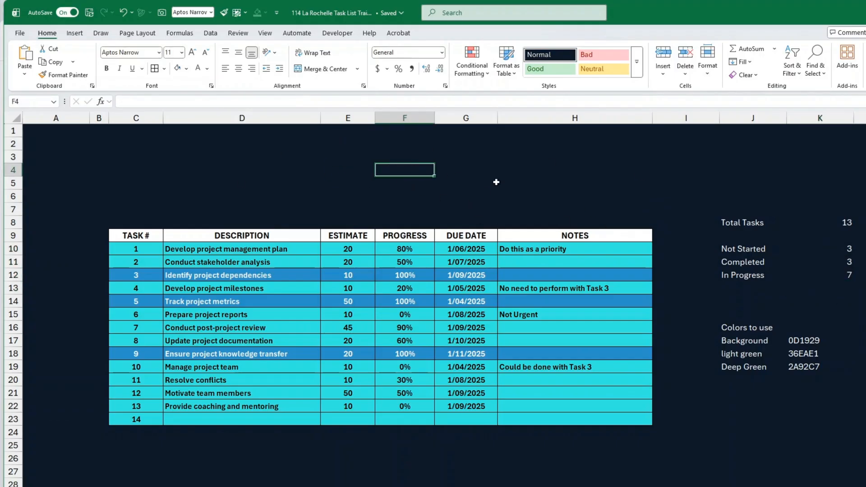
left_click(506, 183)
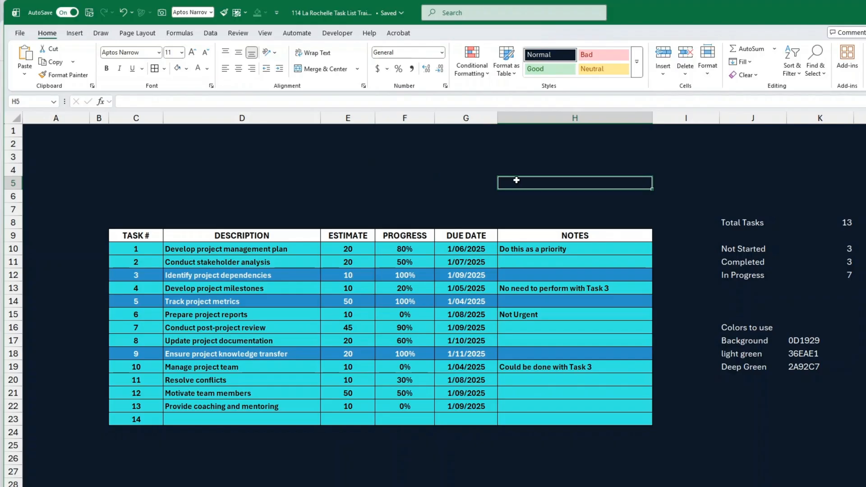
- Insert a small text box above the task table, over column G between rows 3 and 6
left_click(75, 34)
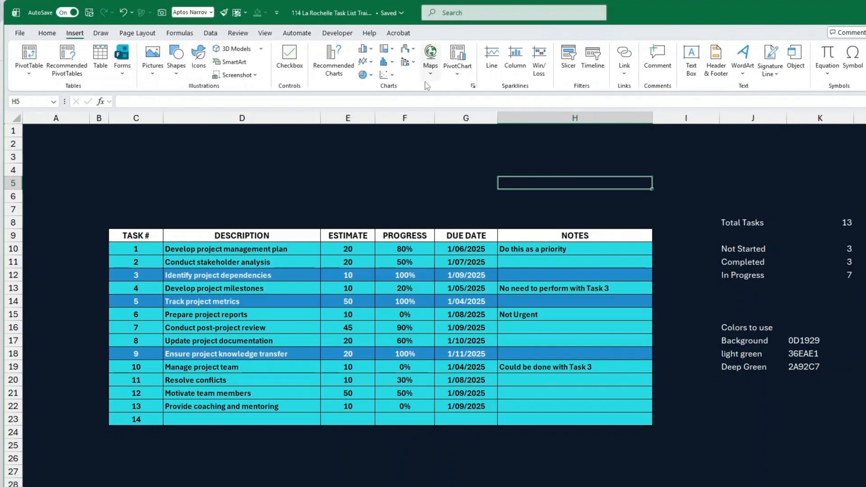
left_click(693, 58)
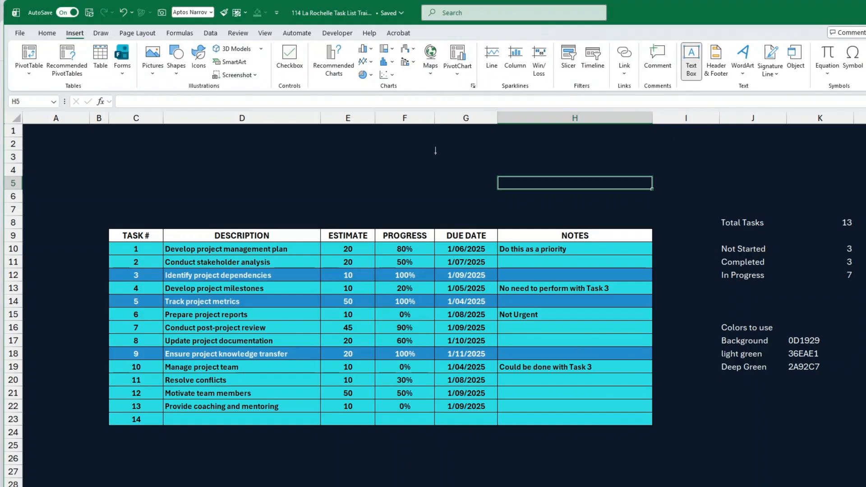
left_click_drag(435, 152, 513, 192)
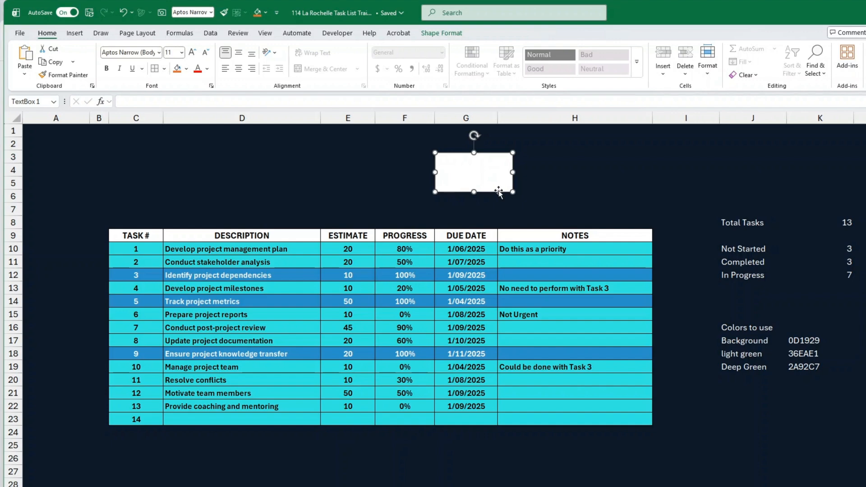
- Link the text box to the Not Started count with the formula =$K$10
left_click(468, 171)
left_click(167, 100)
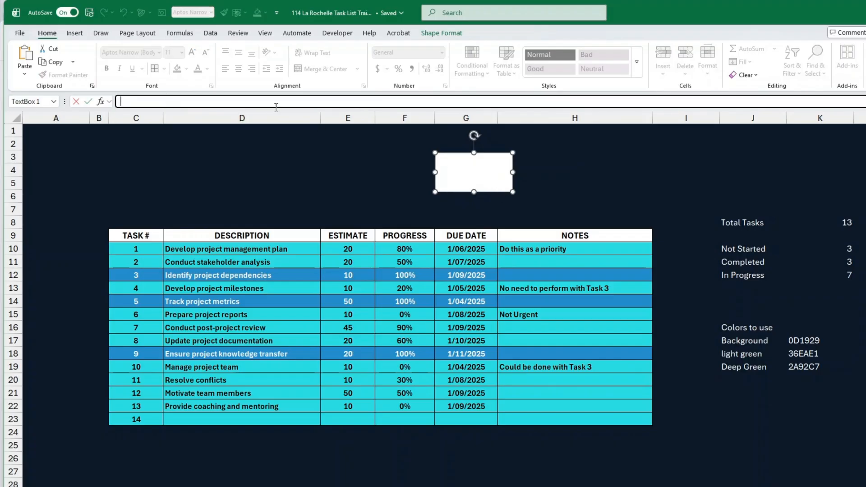
type("=")
left_click(842, 249)
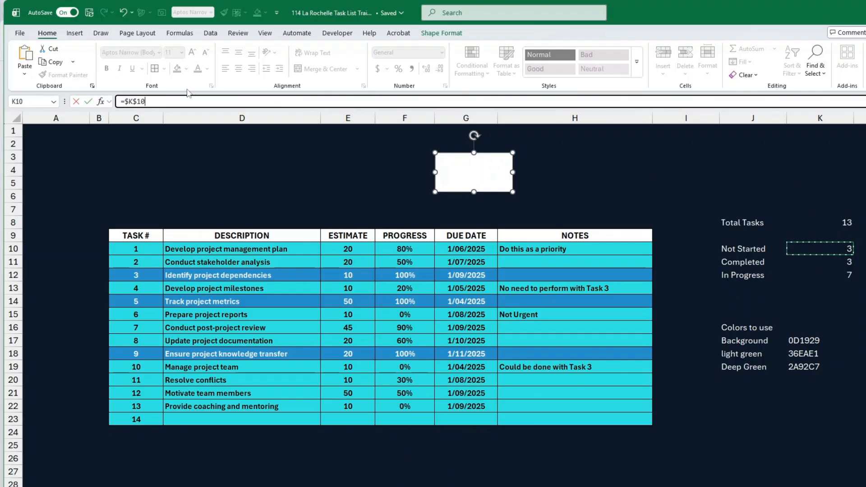
left_click(88, 102)
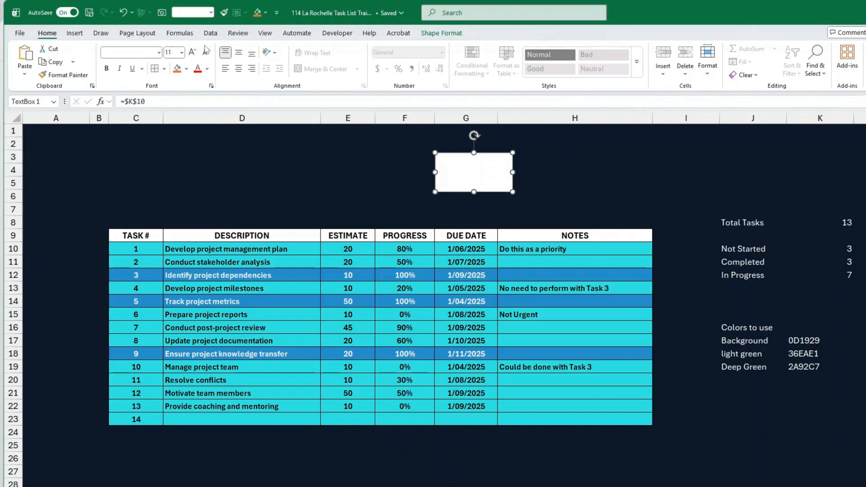
- Set the text box's font color to automatic black and nudge the box slightly down
left_click(207, 69)
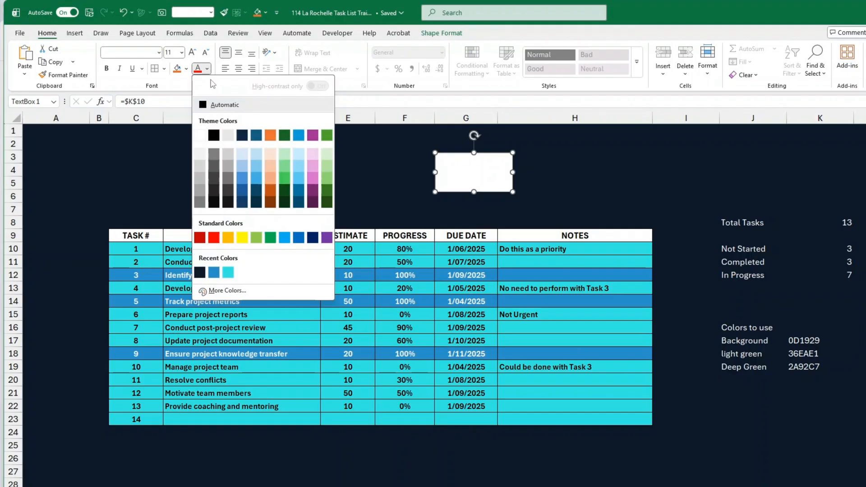
left_click(204, 105)
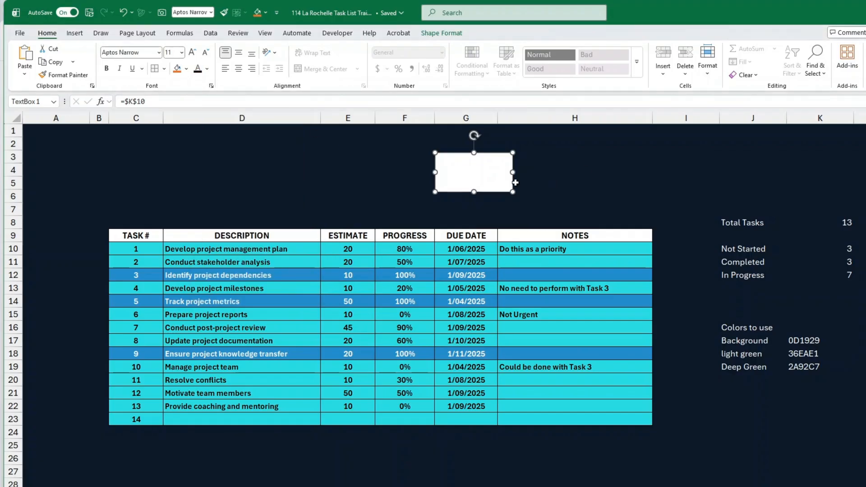
left_click(198, 70)
left_click_drag(494, 192, 491, 196)
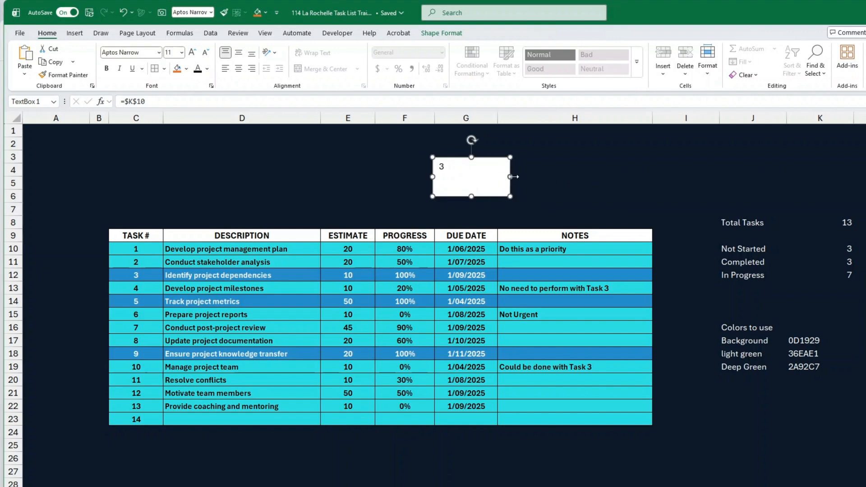
- Set the text box's font color to white and remove its shape fill
left_click(207, 69)
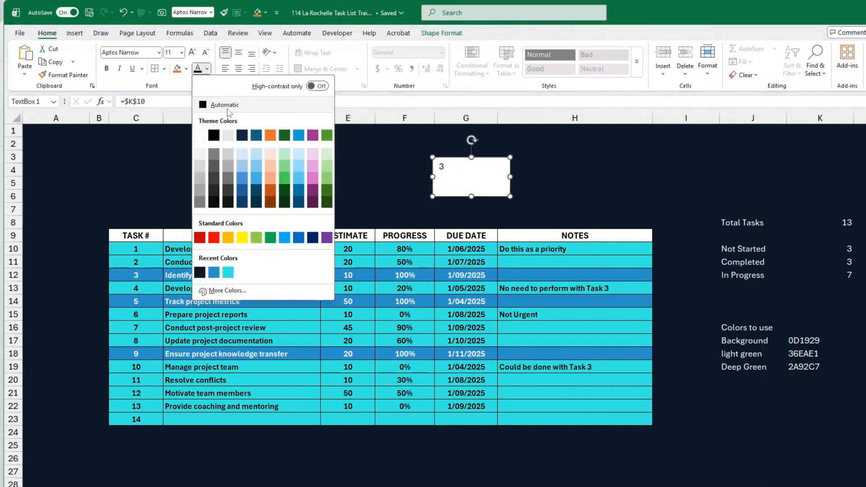
left_click(203, 132)
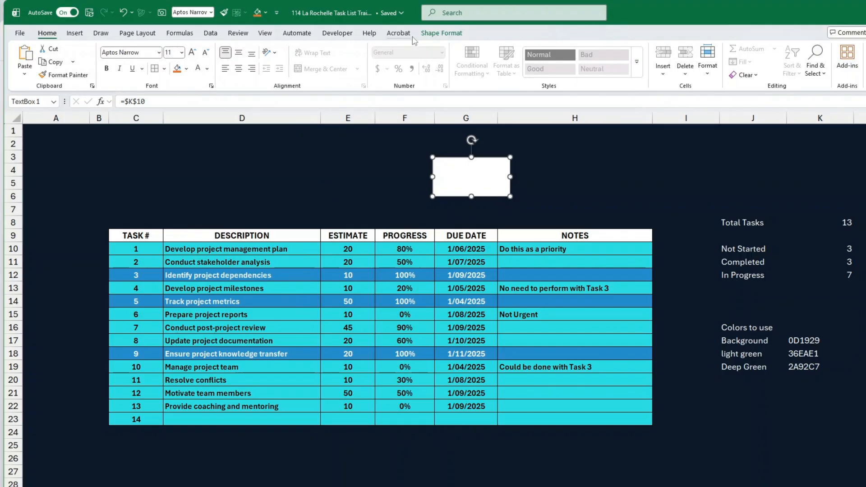
left_click(445, 35)
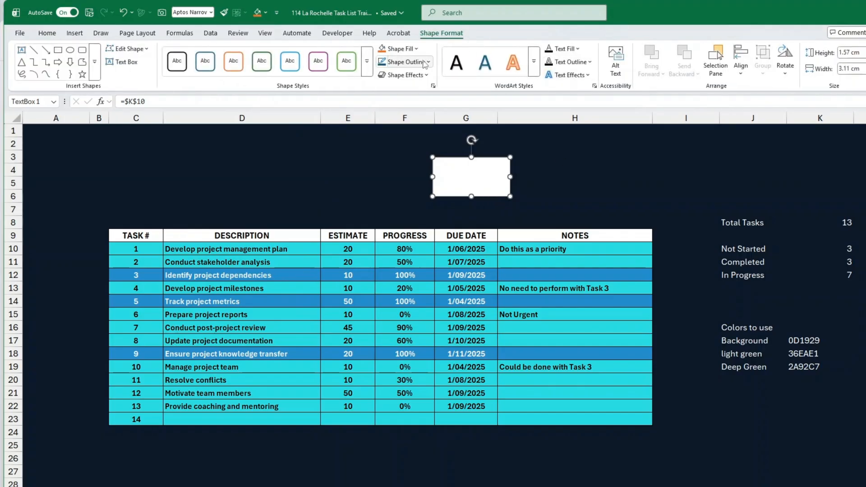
left_click(399, 49)
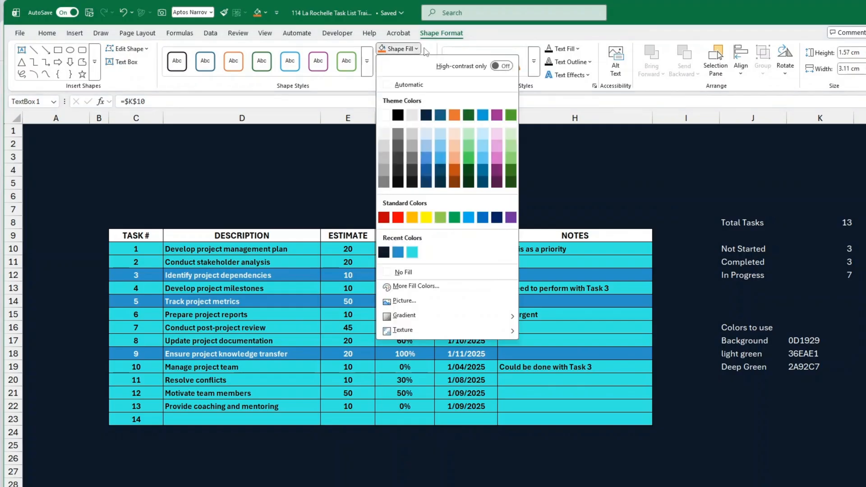
left_click(405, 272)
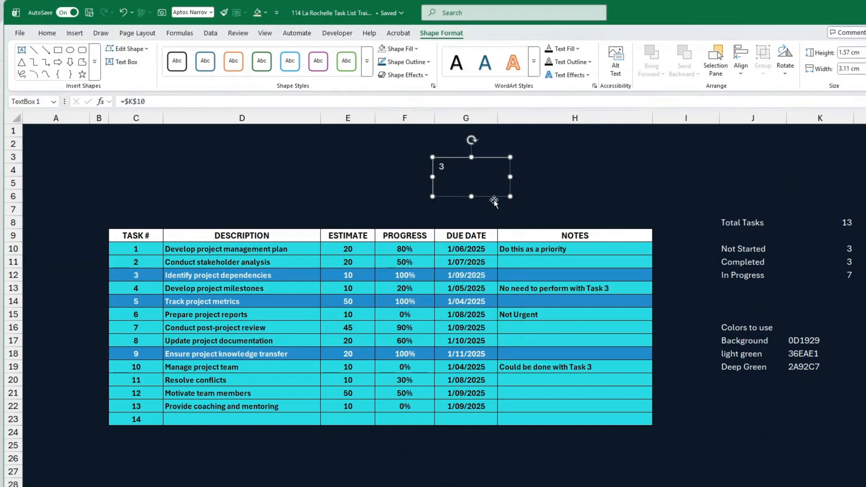
- Move the text box above the Description column without an outline and shrink it to about 1.32 cm high by 1.04 cm wide
left_click_drag(494, 198, 240, 206)
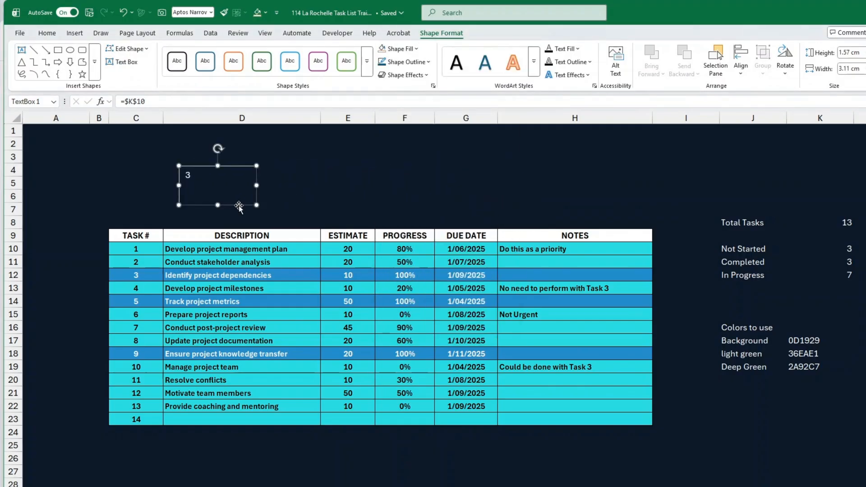
left_click(417, 63)
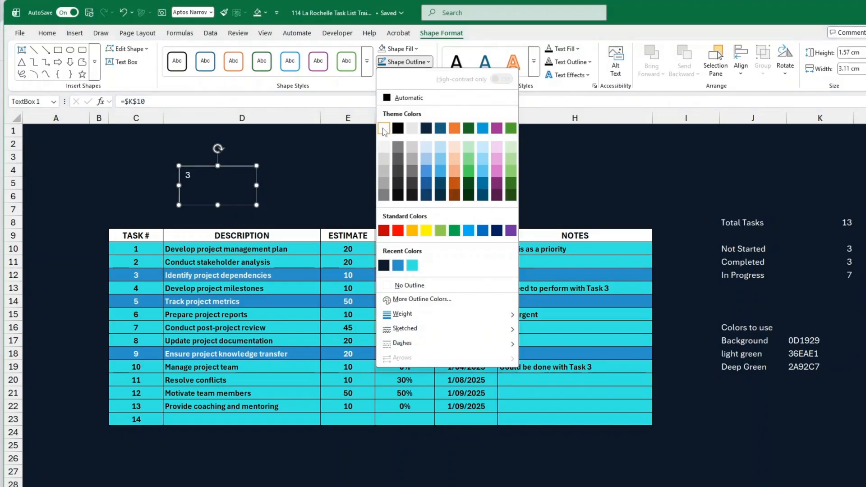
left_click(419, 286)
left_click(345, 170)
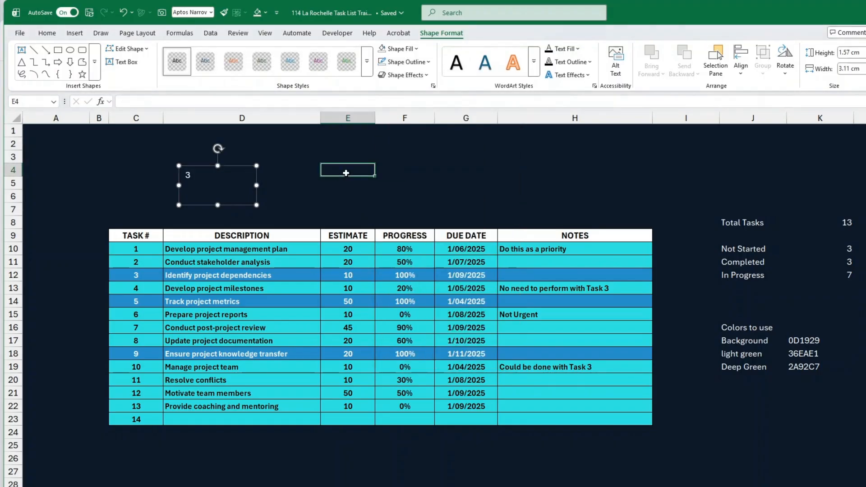
left_click(193, 171)
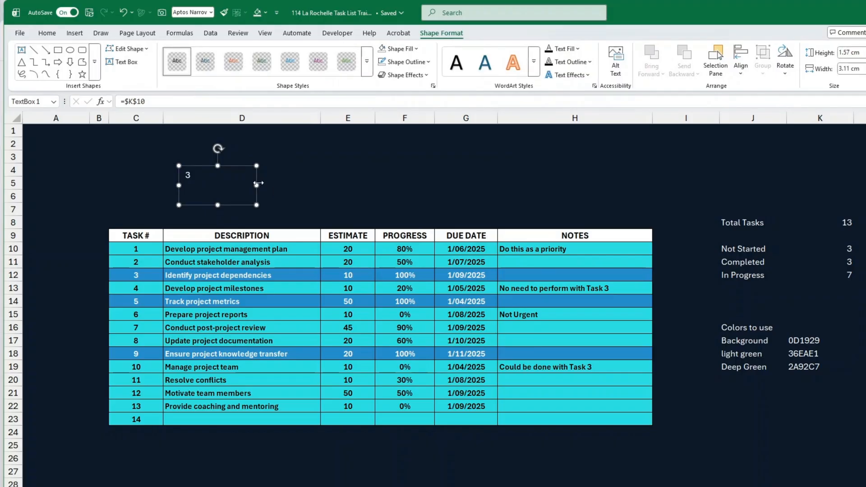
left_click_drag(249, 185, 211, 182)
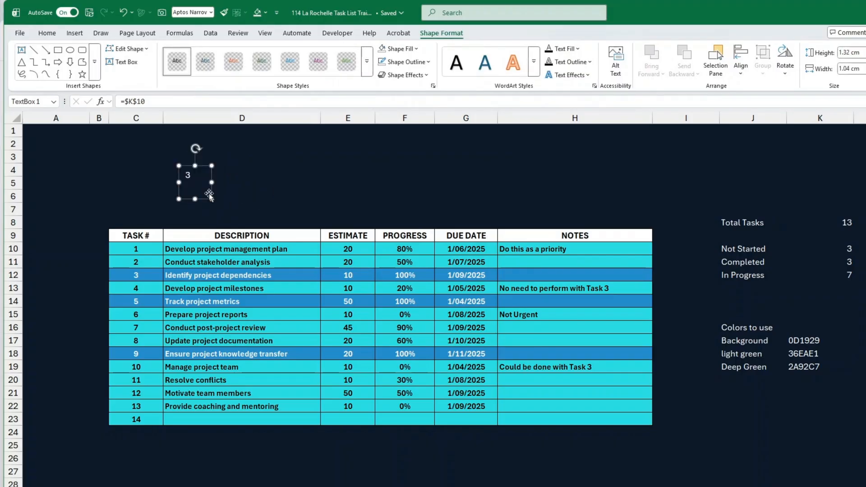
- Make the text box's number bold and set its font to Bahnschrift SemiCondensed
left_click(47, 34)
left_click(107, 69)
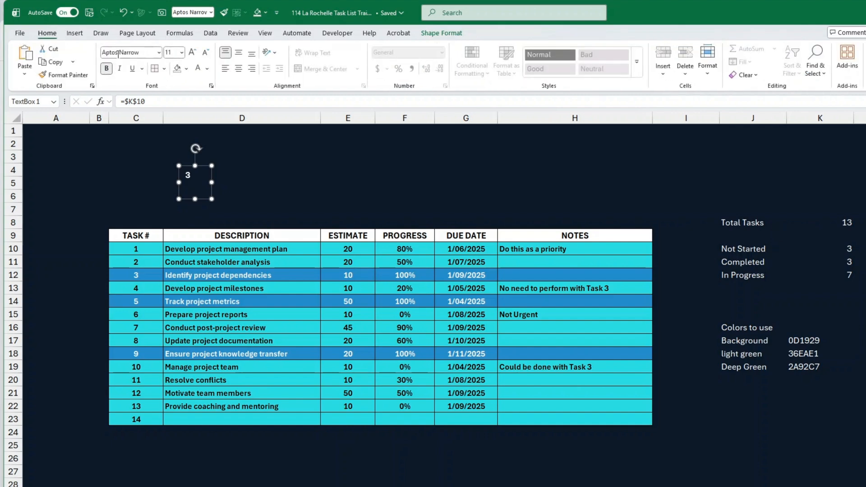
left_click(158, 52)
scroll(188, 161, "down", 15)
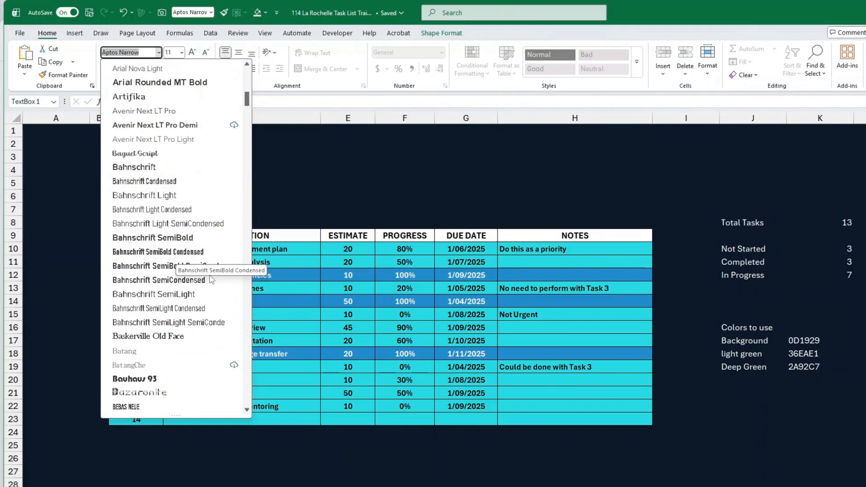
left_click(171, 280)
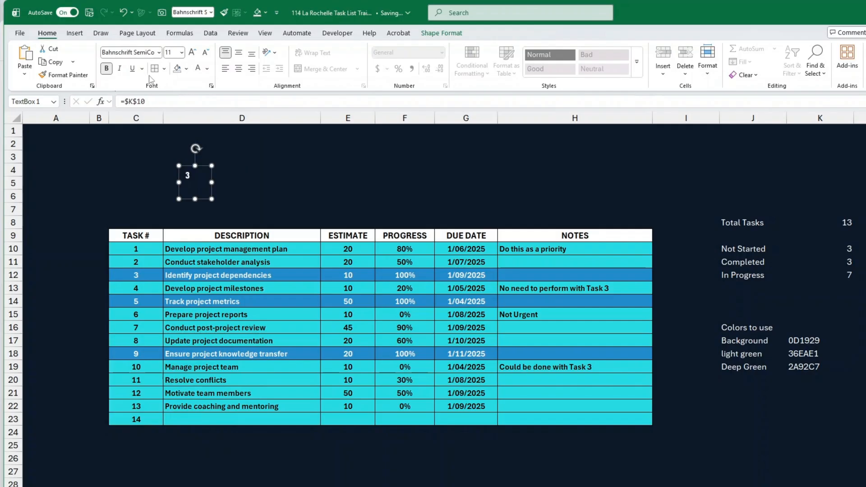
- Increase the text box's font size to 24 and move the box closer to the table, over column D between rows 4 and 7
left_click(193, 53)
left_click(194, 52)
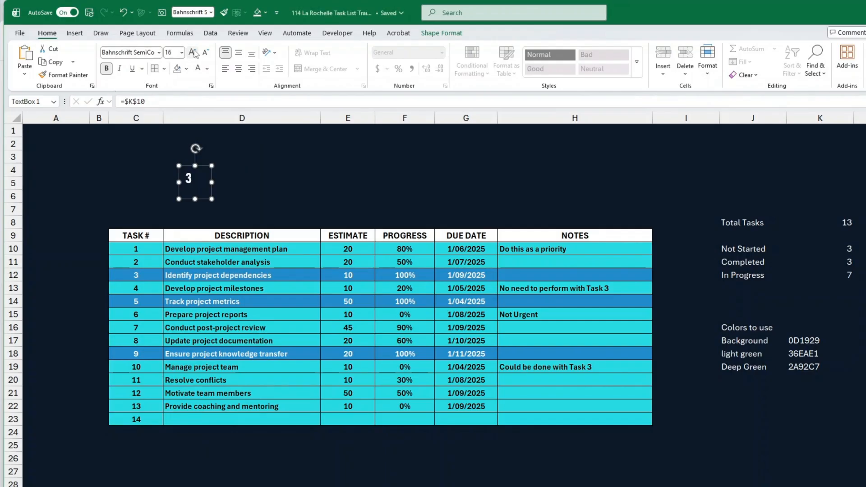
left_click(194, 53)
left_click(194, 52)
left_click(194, 53)
left_click(194, 53)
left_click_drag(211, 182, 236, 206)
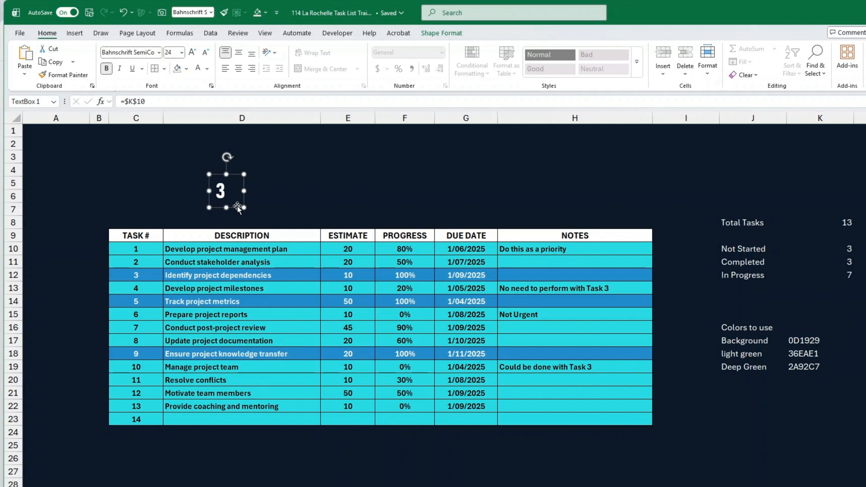
- Duplicate the text box above the Estimate column and link the copy to the In Progress count with =$K$12
left_click_drag(237, 208, 372, 208)
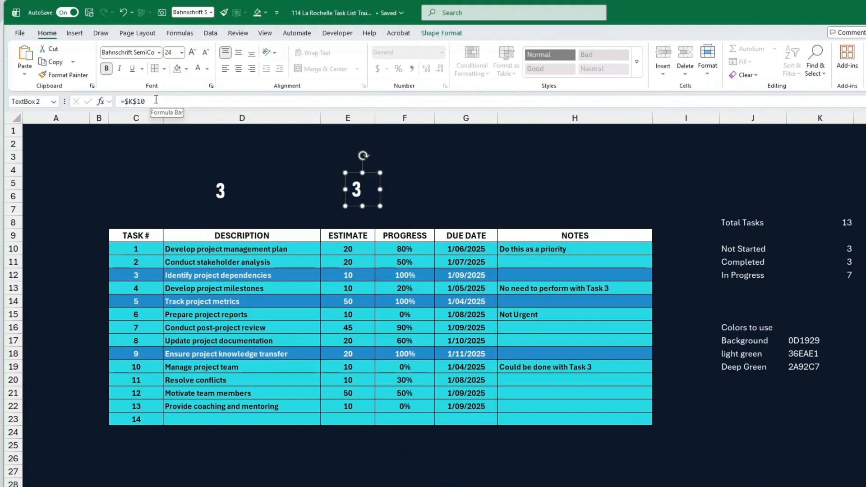
left_click_drag(156, 99, 127, 99)
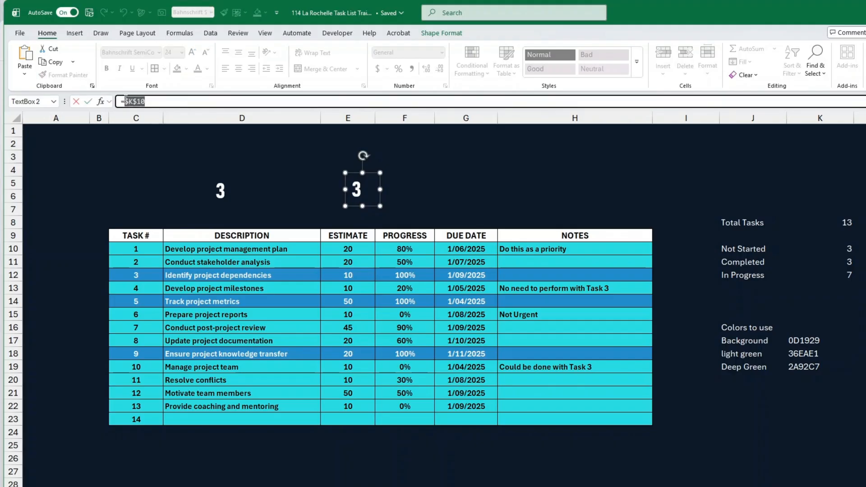
key("BackSpace")
left_click(838, 275)
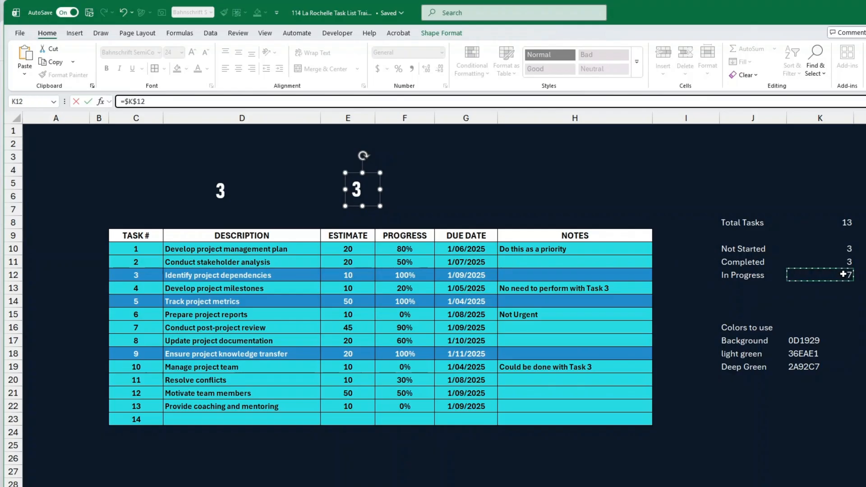
left_click(88, 103)
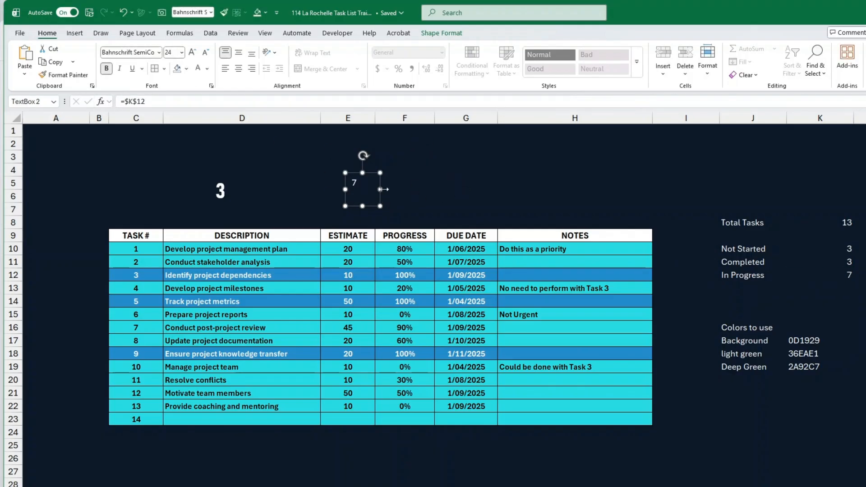
- Copy the Not Started text box's formatting onto the In Progress text box with Format Painter
left_click(225, 197)
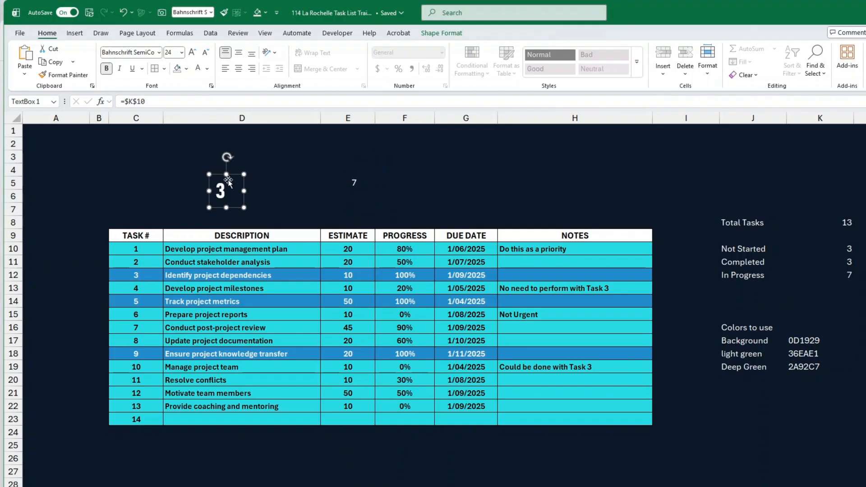
left_click(64, 74)
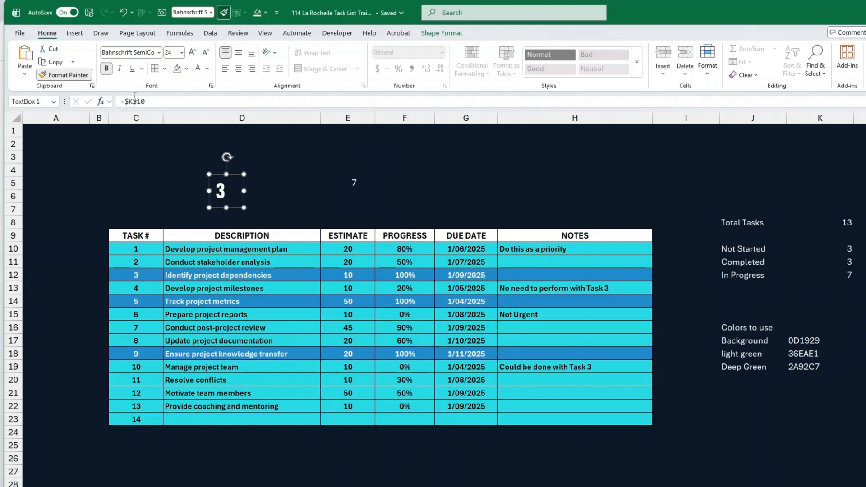
left_click(355, 185)
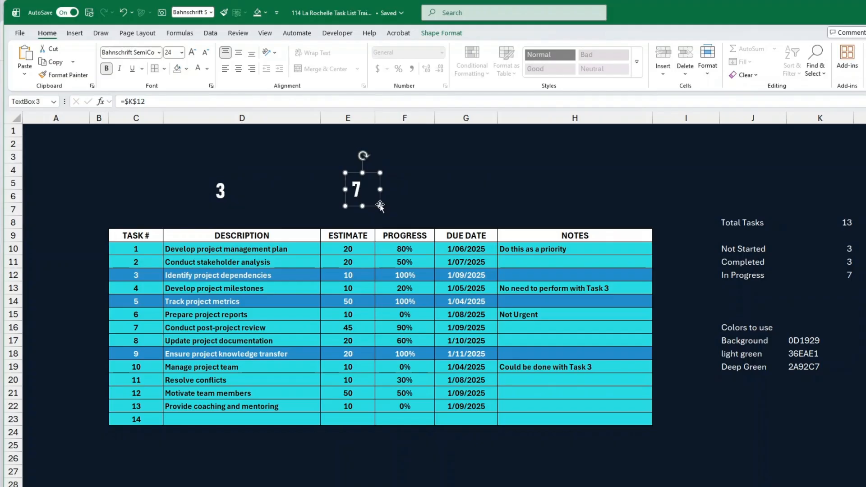
- Duplicate the In Progress text box above the Notes column and link the copy to the Completed count with =$K$11
left_click_drag(373, 203, 533, 203)
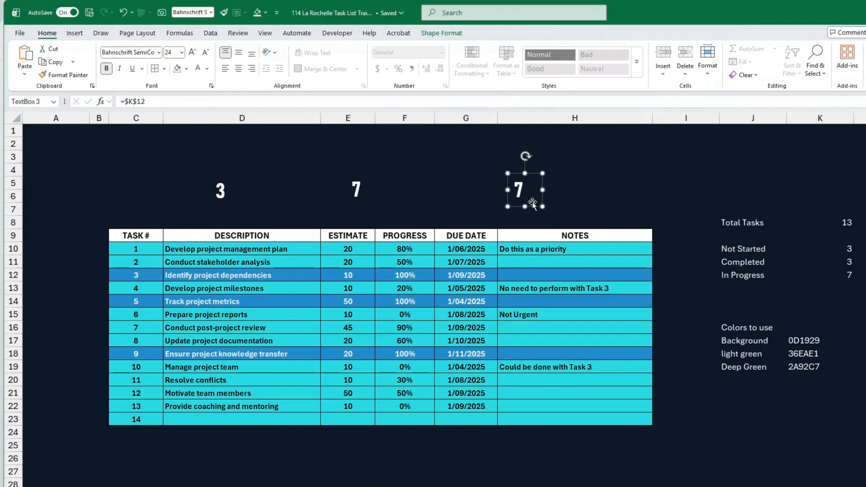
left_click_drag(144, 101, 137, 102)
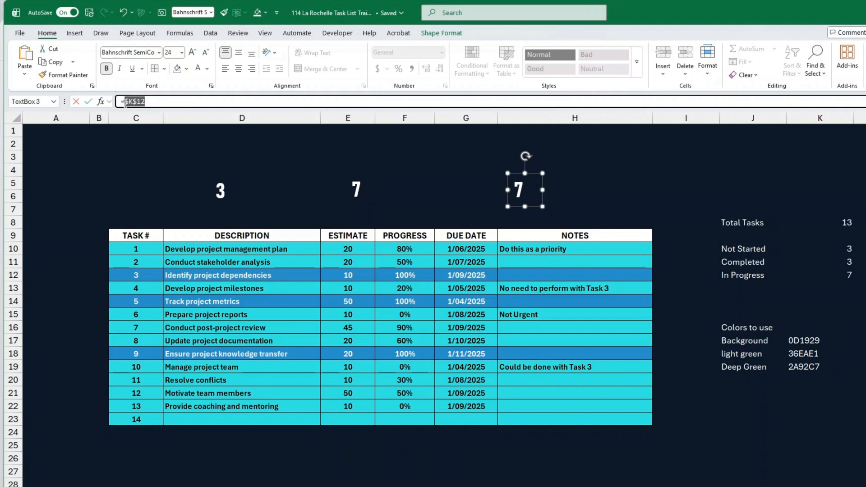
key("BackSpace")
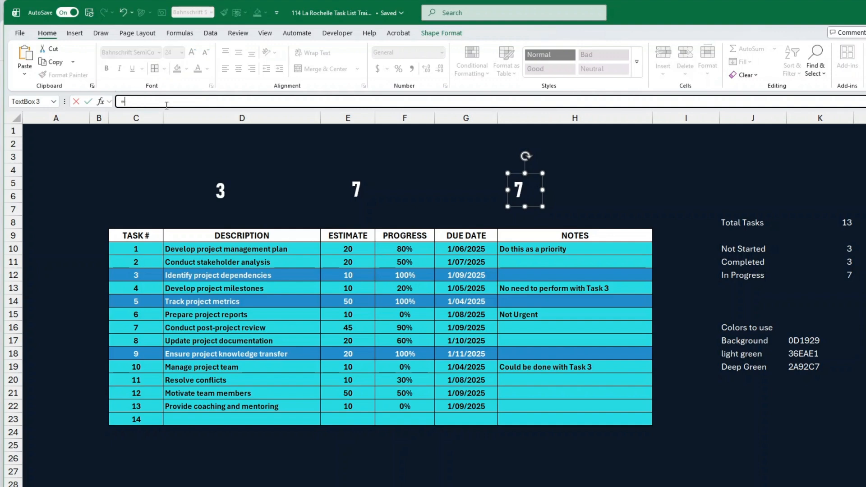
left_click(845, 264)
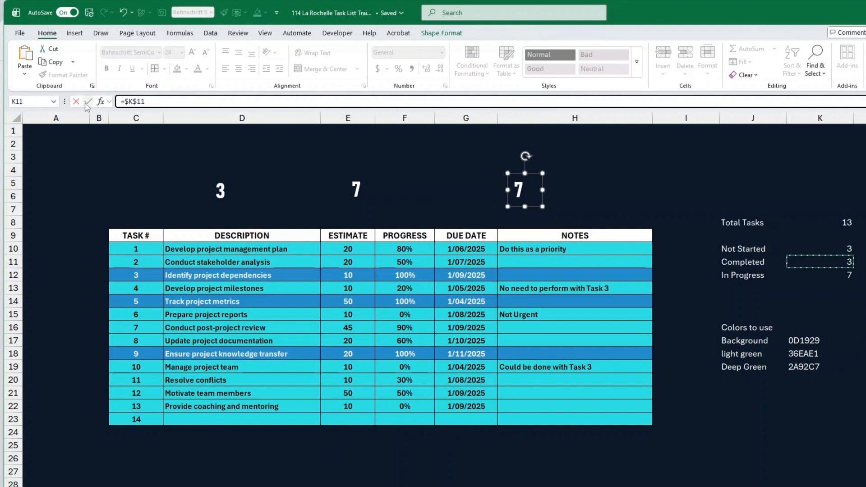
left_click(88, 102)
- Copy the In Progress text box's formatting onto the Completed text box with Format Painter
left_click(355, 190)
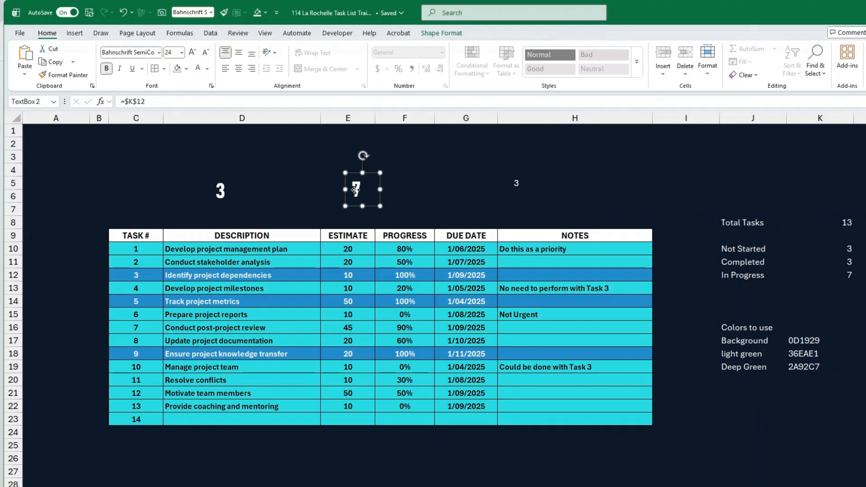
left_click(64, 75)
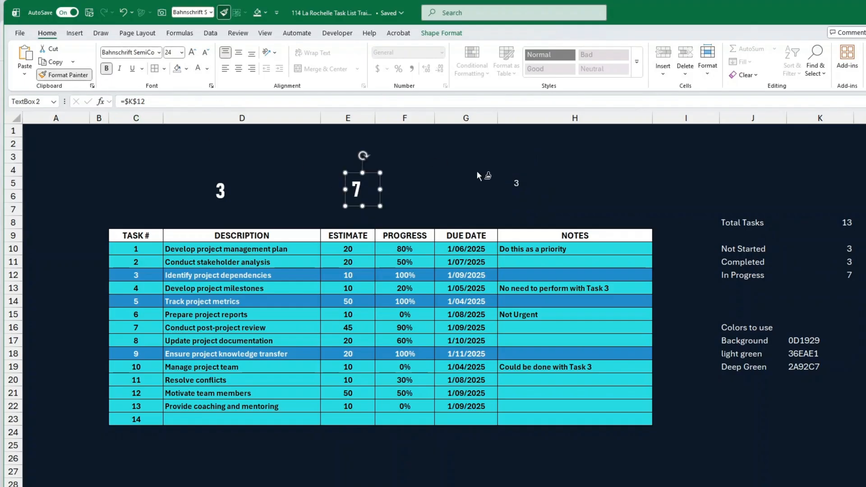
left_click(514, 185)
- Set the progress of task 7, Conduct post-project review, to 100% in cell F16
left_click(419, 327)
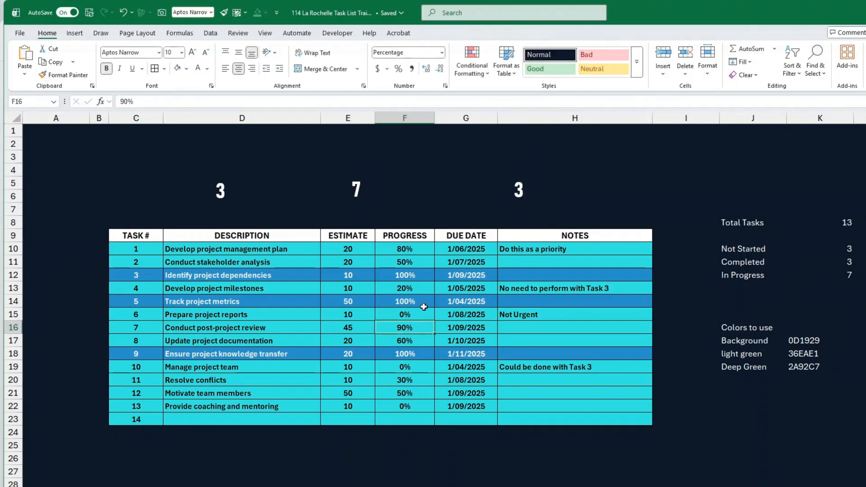
type("100")
key("Return")
key("Return")
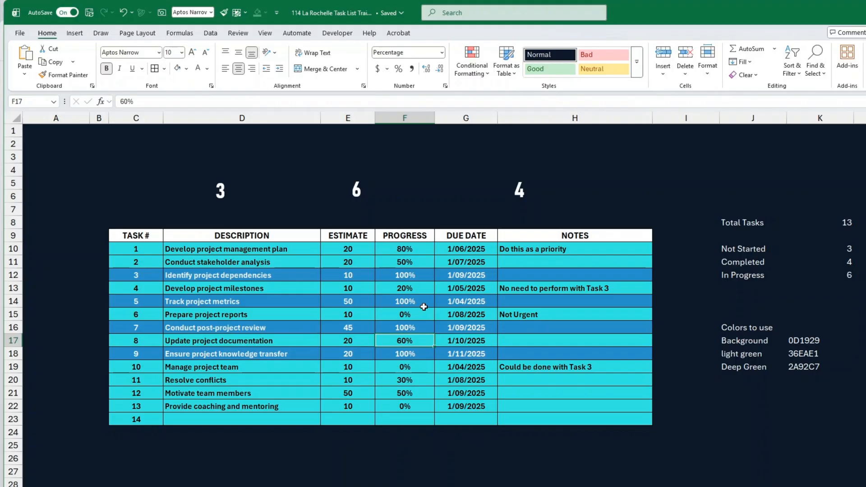
- Shift the In Progress text box slightly right so it straddles columns E and F, then deselect it
left_click(357, 191)
left_click_drag(358, 191, 378, 191)
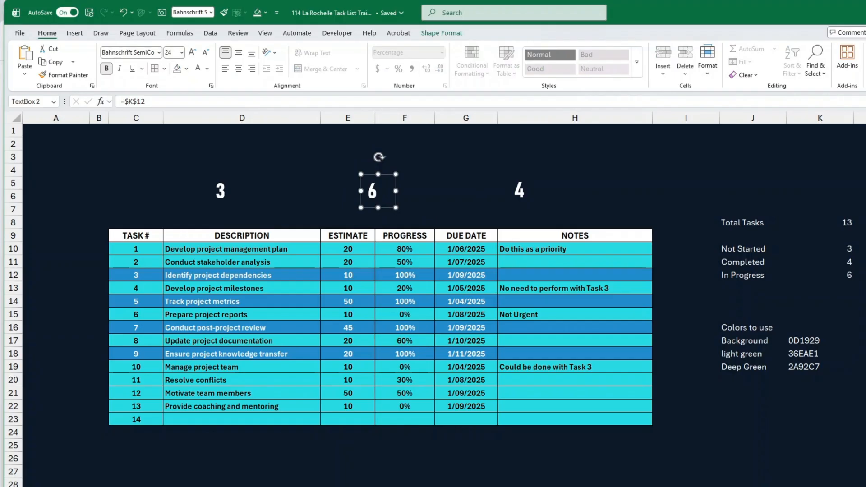
left_click(690, 287)
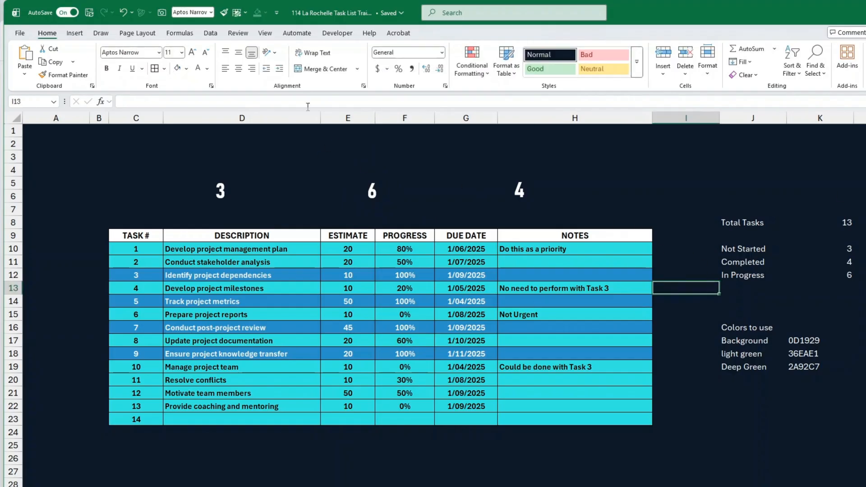
- Insert two stock icons: the solid inbox with a down arrow from a "task" search and the crossed checkered flags from a "completed" search
left_click(73, 34)
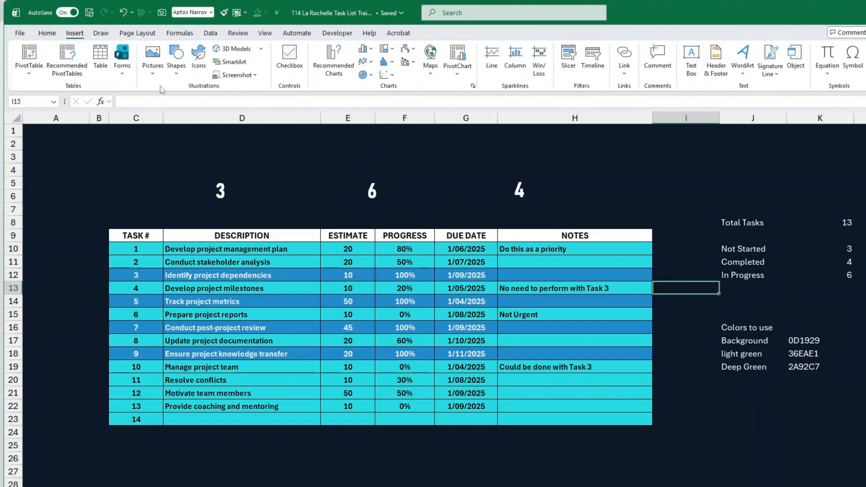
left_click(198, 59)
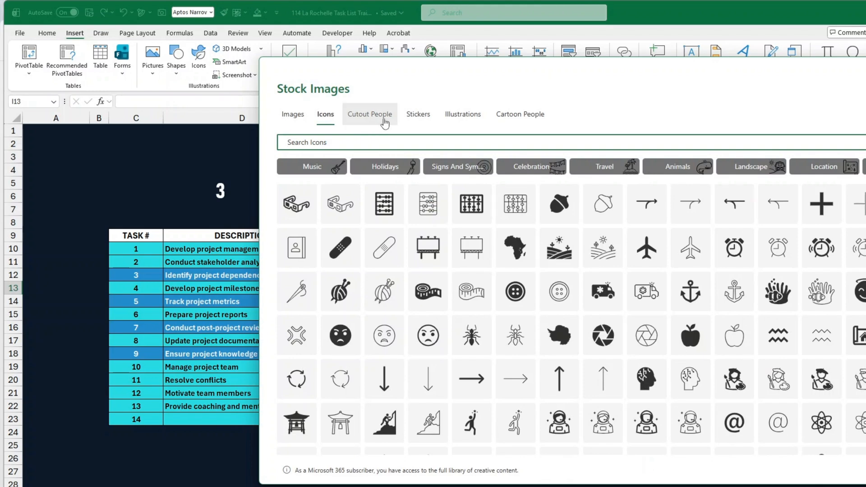
type("task")
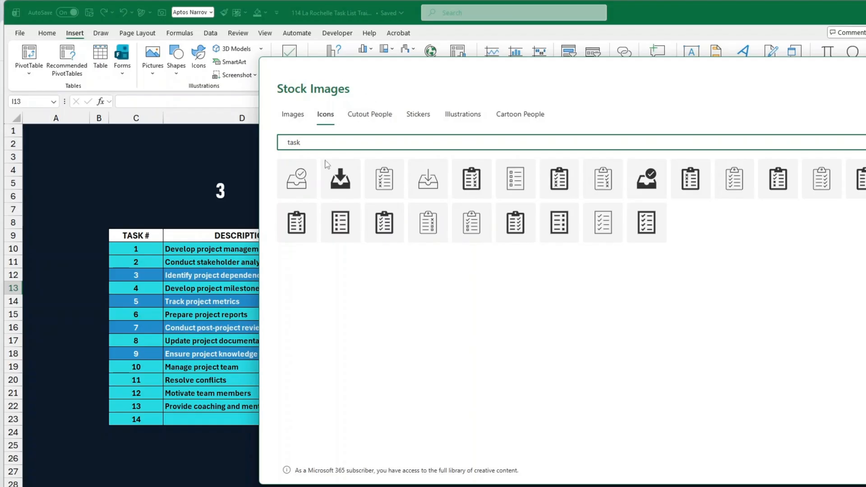
left_click(344, 185)
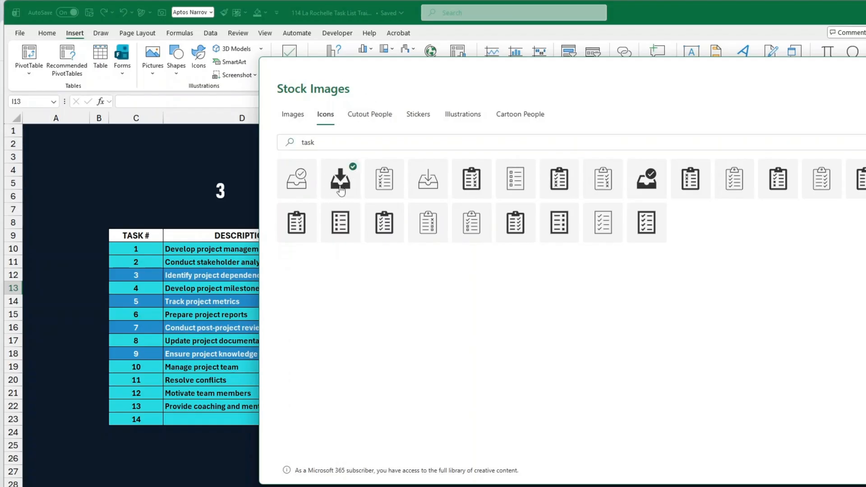
left_click(322, 144)
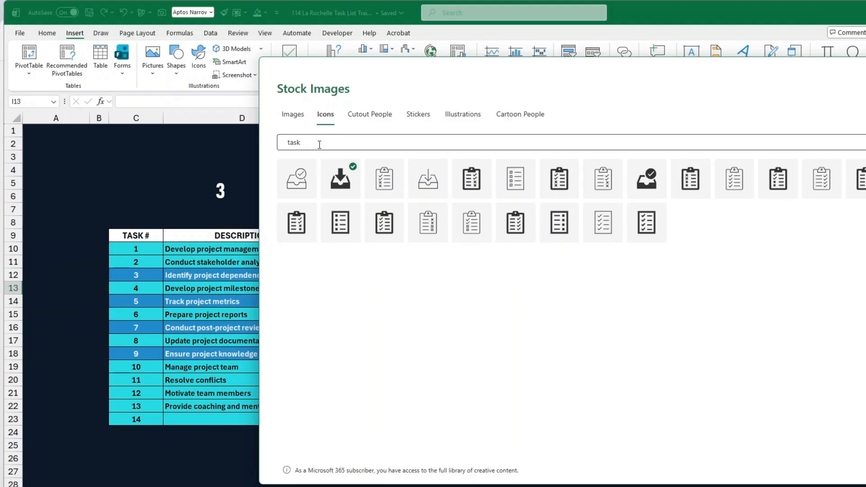
double_click(320, 144)
type("completed")
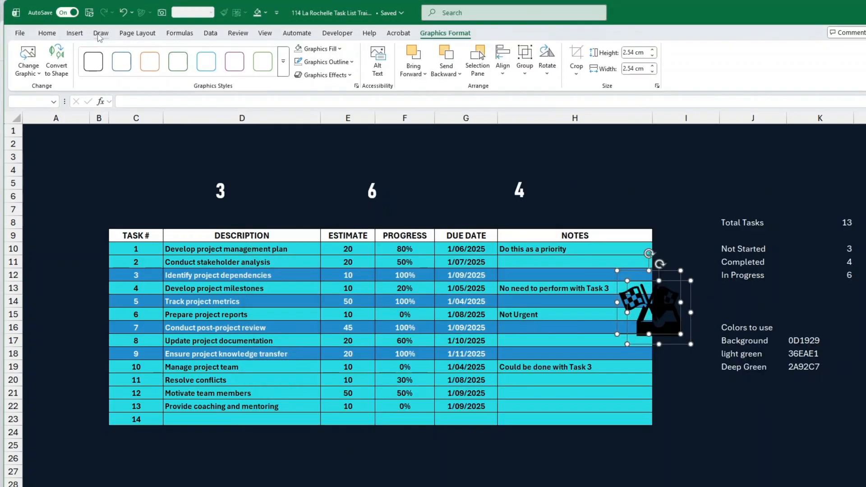
- Insert the solid hourglass stock icon found by searching for "progress"
left_click(75, 33)
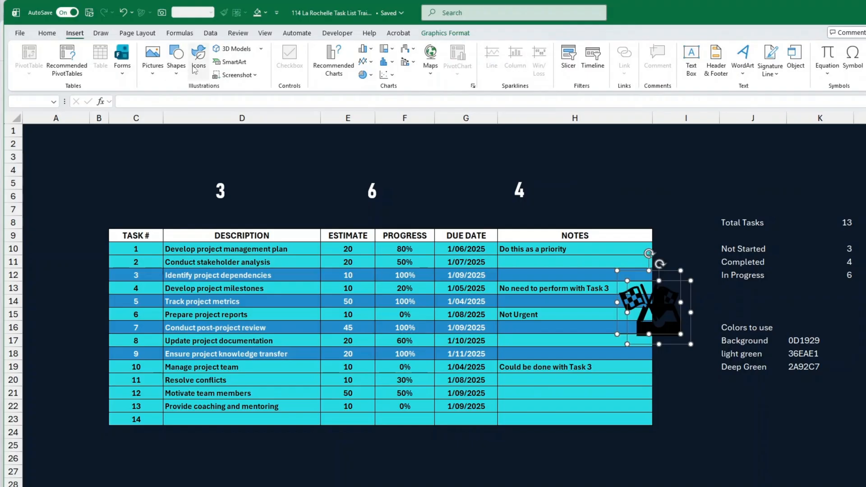
left_click(199, 60)
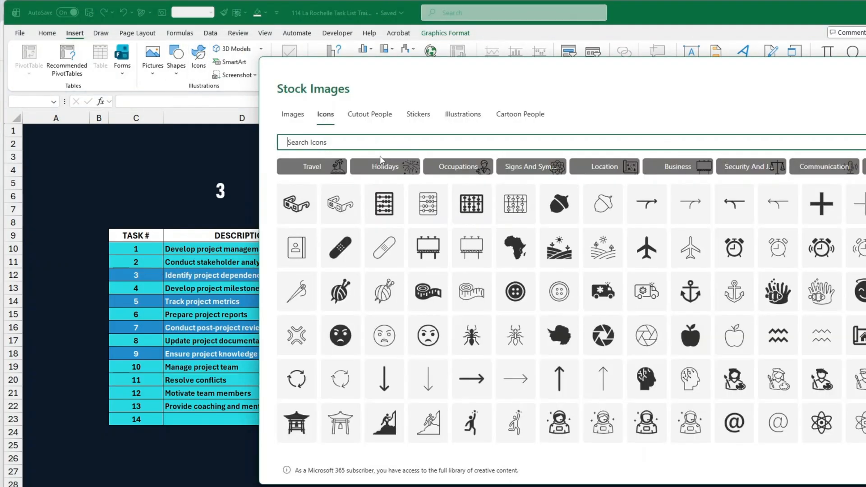
type("progress")
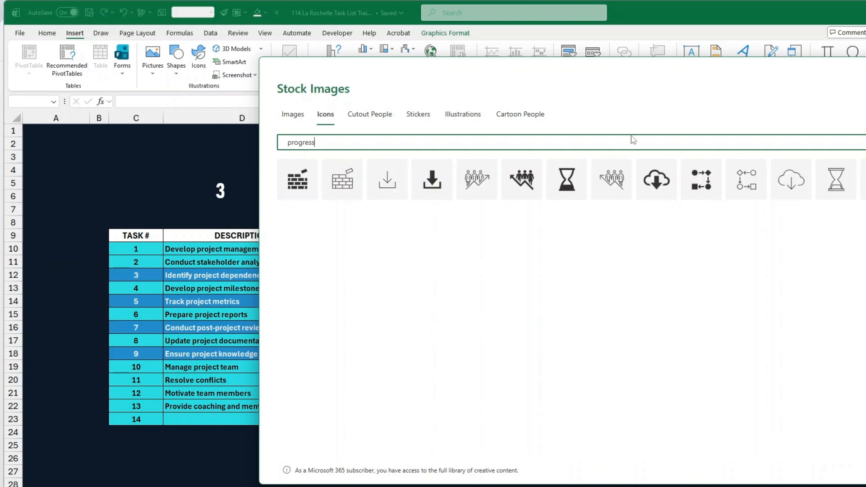
left_click(568, 201)
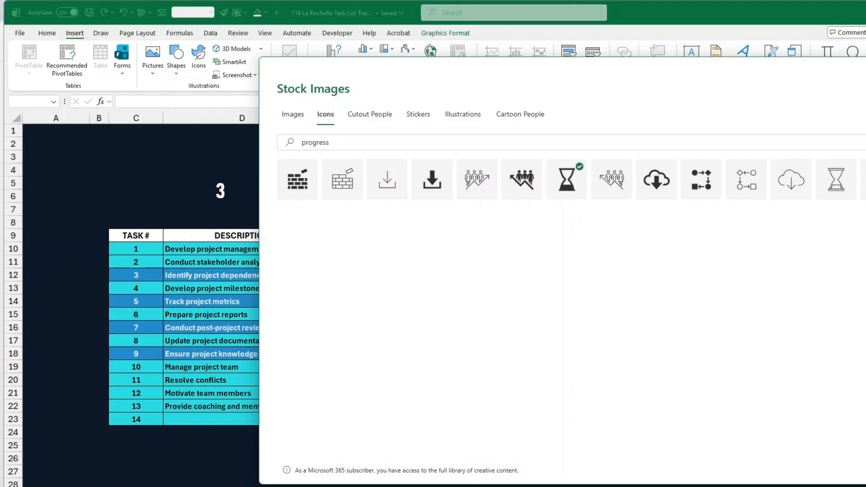
left_click(863, 470)
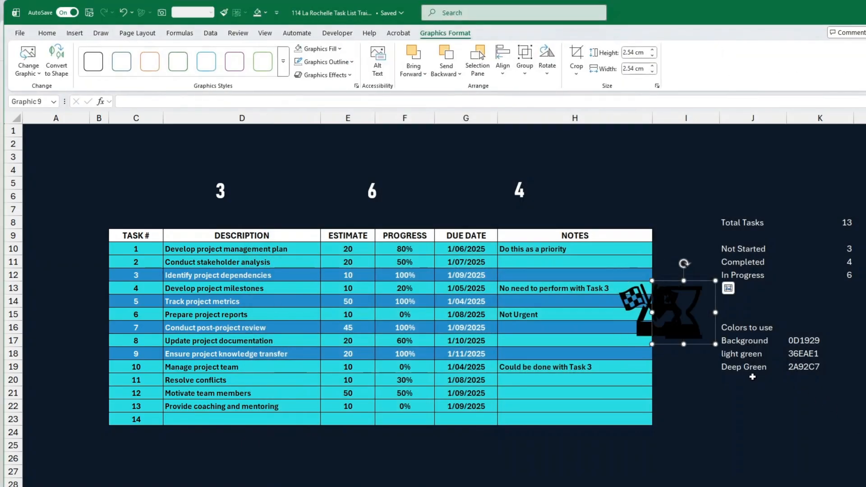
- Move the hourglass icon clear of the other icons, fill it white and shrink it to about 1.32 cm
left_click_drag(669, 324, 689, 307)
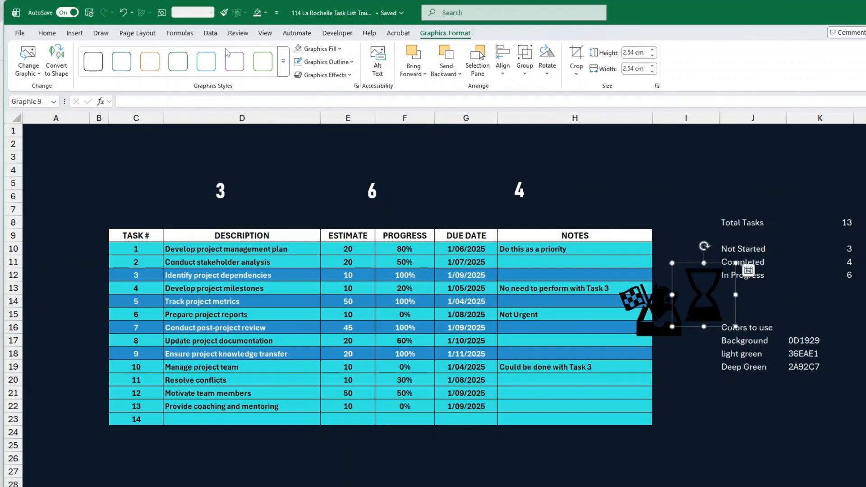
left_click(318, 49)
left_click(302, 119)
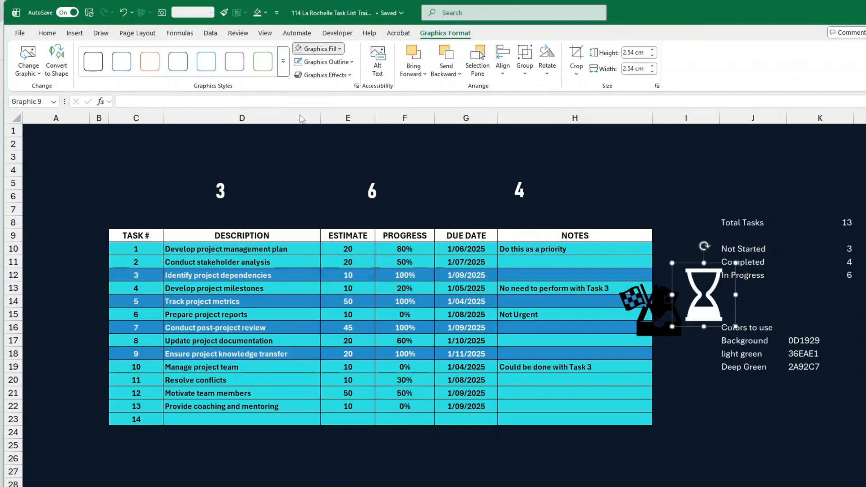
left_click_drag(736, 327, 674, 253)
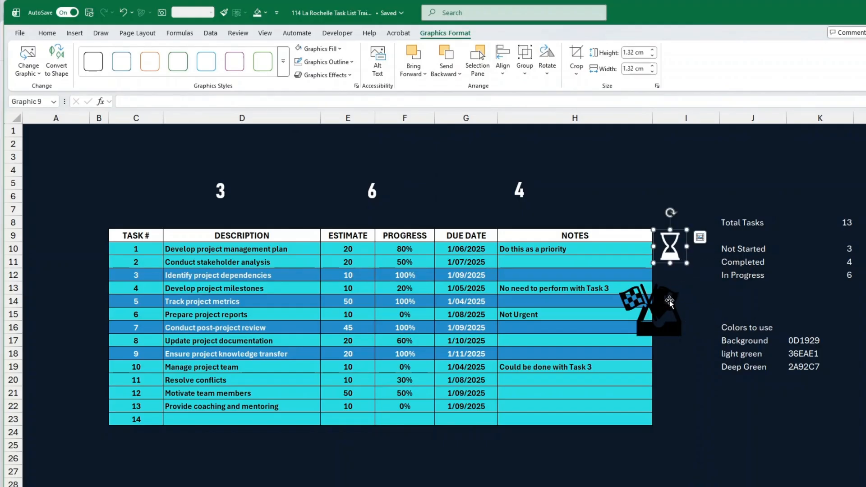
- Fill the inbox and checkered flags icons white, moving the inbox icon over the Notes column to separate them
left_click(651, 301)
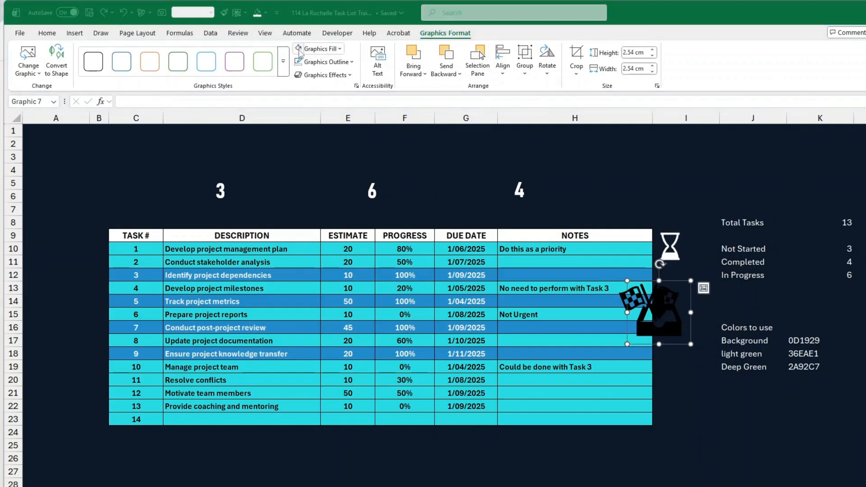
left_click(299, 49)
left_click_drag(655, 296, 587, 241)
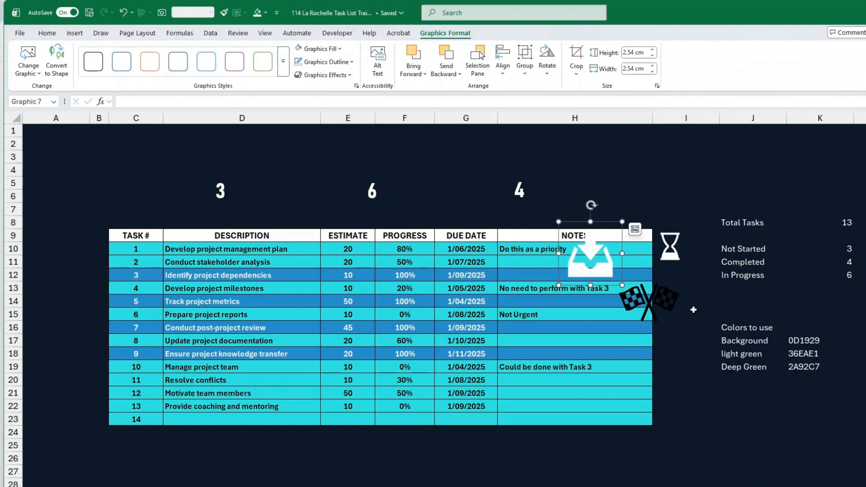
left_click(650, 301)
left_click(298, 49)
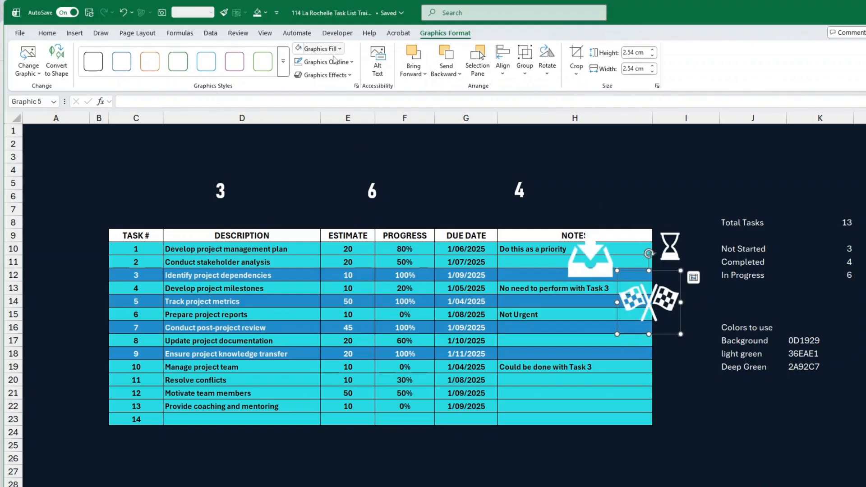
- Shrink the checkered flags icon to about 1.43 cm above the Completed count and place the hourglass icon above the In Progress count
left_click_drag(679, 332, 524, 160)
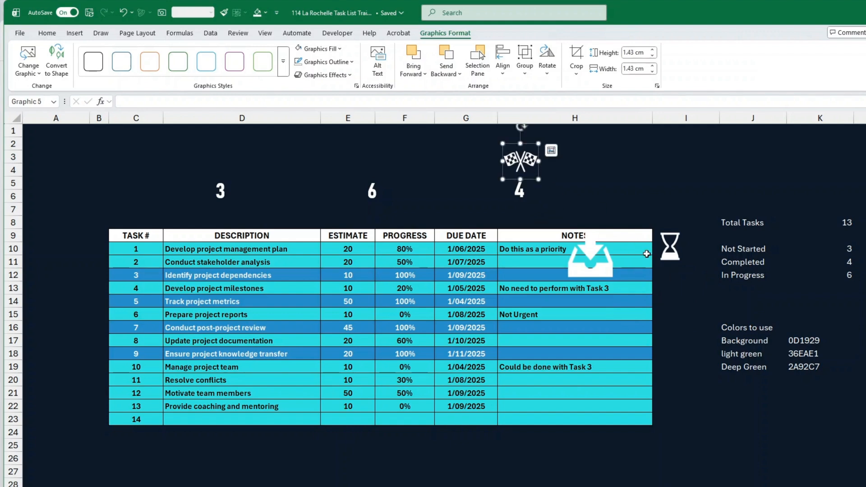
left_click_drag(662, 253, 374, 160)
- Shrink the inbox icon to about 1.23 cm and place it centered above the Not Started count
left_click(590, 262)
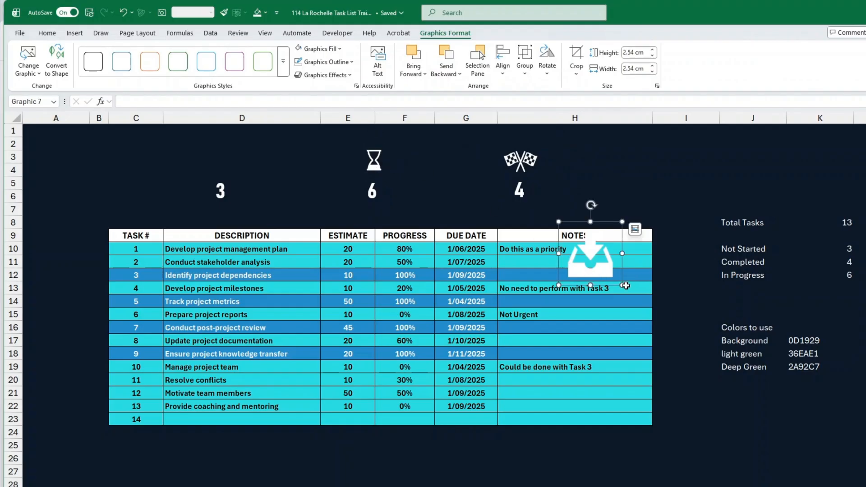
left_click_drag(625, 286, 223, 167)
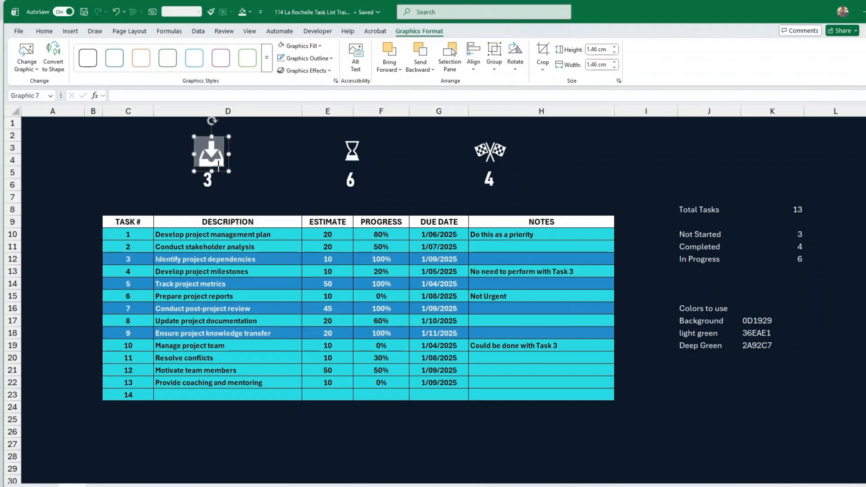
left_click(246, 172)
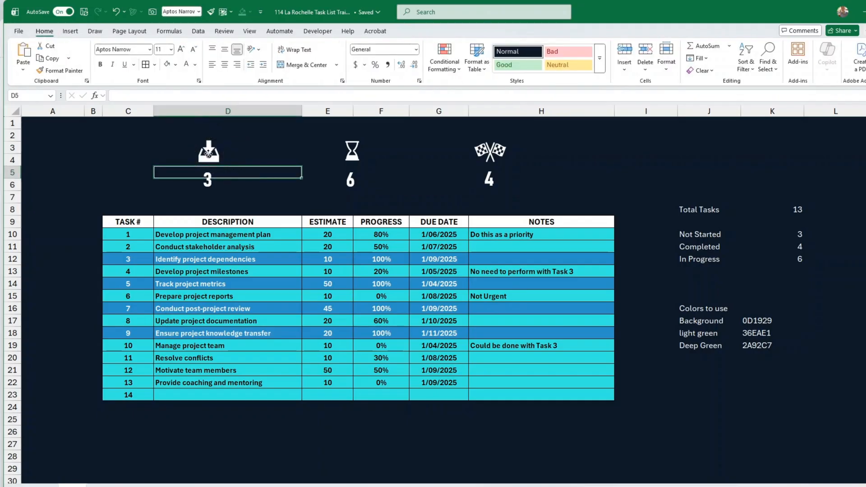
left_click(208, 154)
left_click(588, 184)
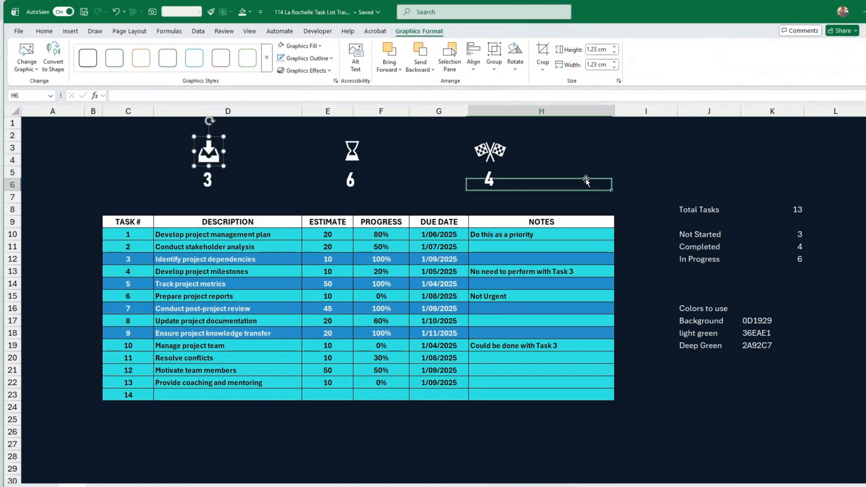
- Shift the Completed count text box and its checkered flags icon slightly right, keeping them aligned, then deselect
left_click(494, 161)
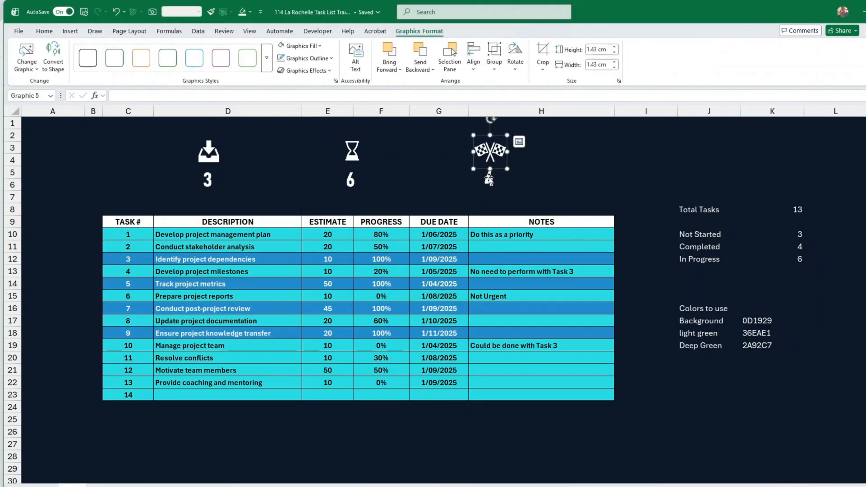
left_click_drag(489, 177, 499, 152)
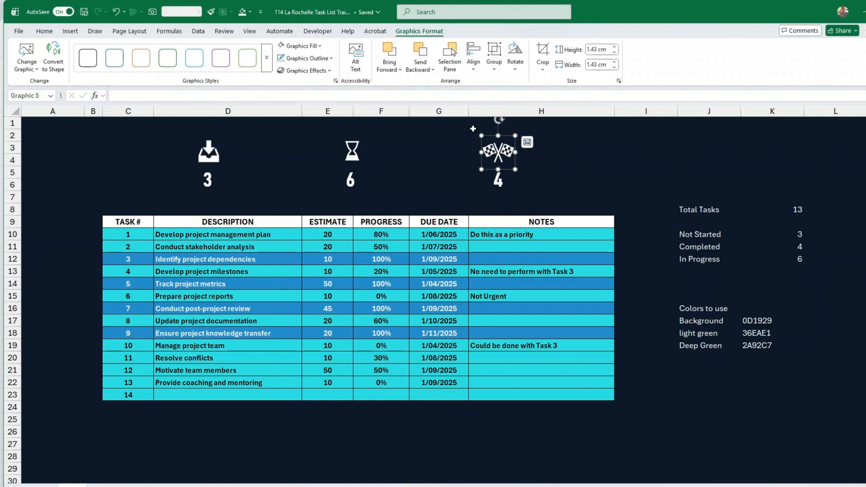
left_click(650, 358)
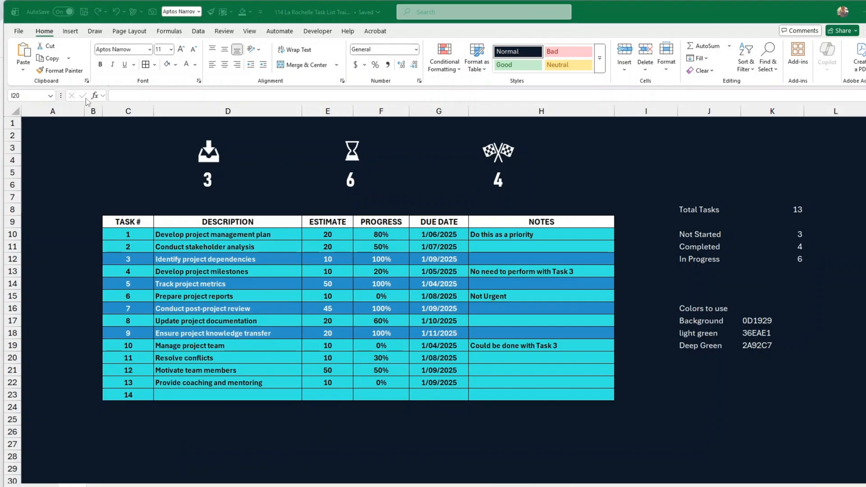
- Increase the height of row 1 to make room above the icons
left_click(15, 129)
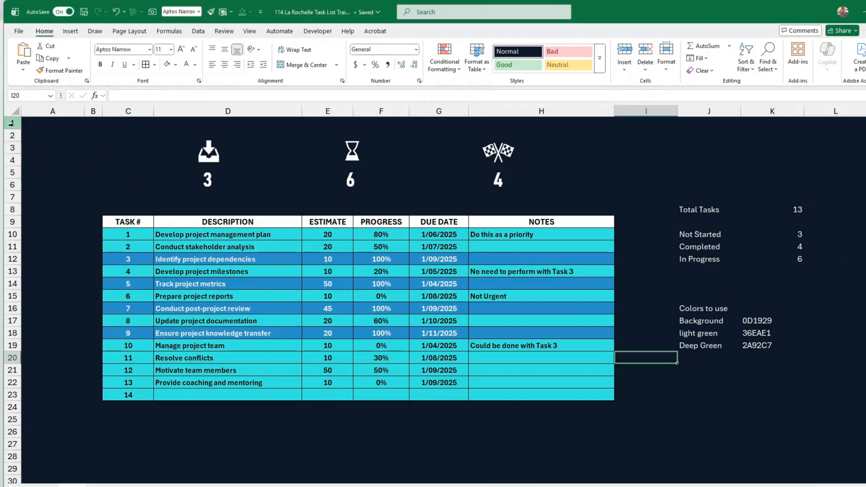
left_click_drag(14, 129, 12, 152)
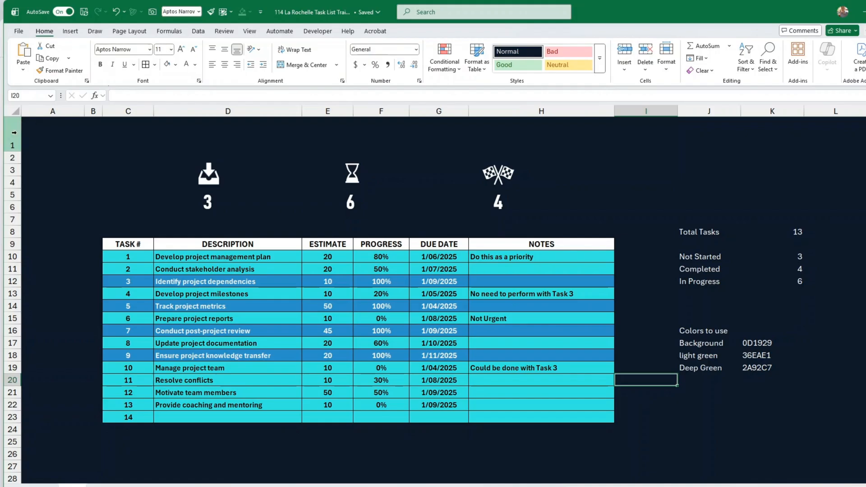
- Draw a rounded rectangle about 3.26 cm wide and 1.02 cm high above the inbox icon and make its corners rounder
left_click(71, 31)
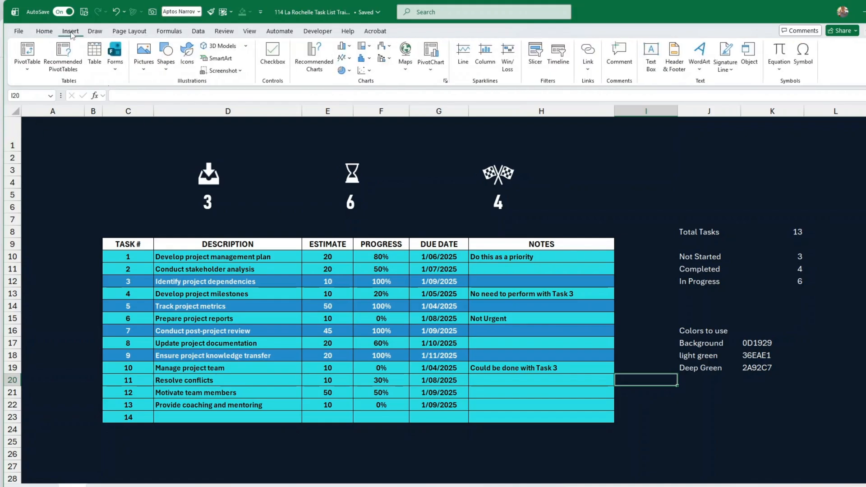
left_click(653, 67)
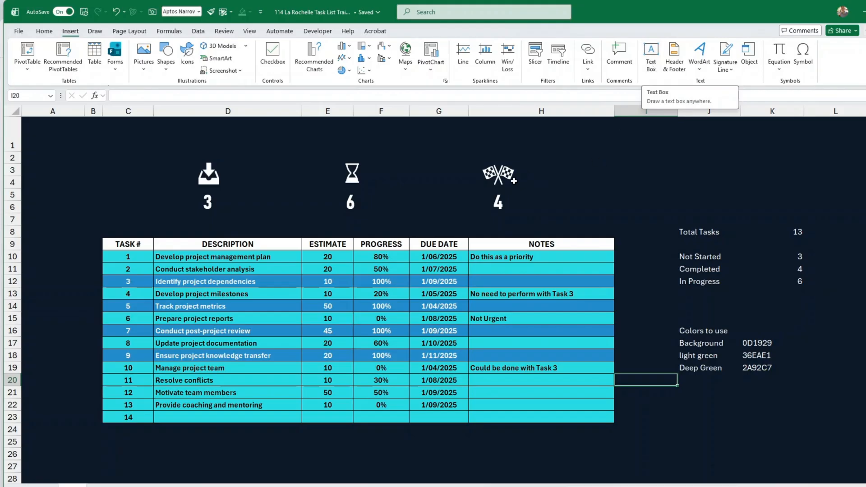
left_click(169, 69)
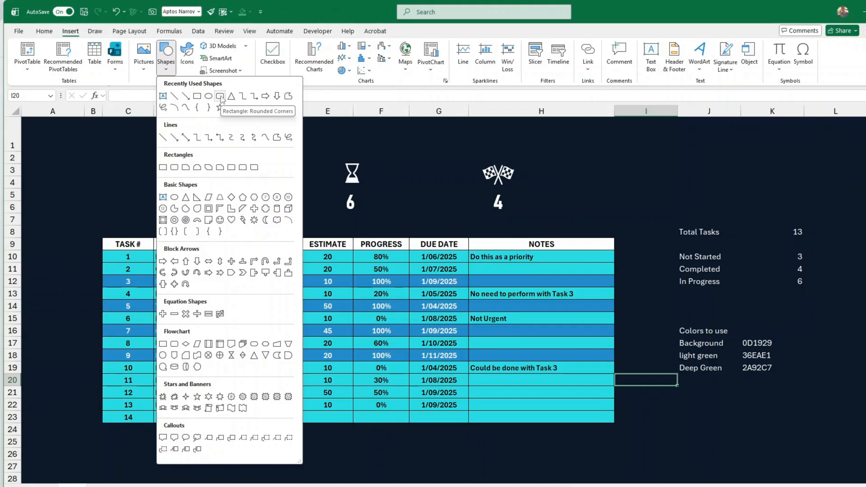
left_click(220, 96)
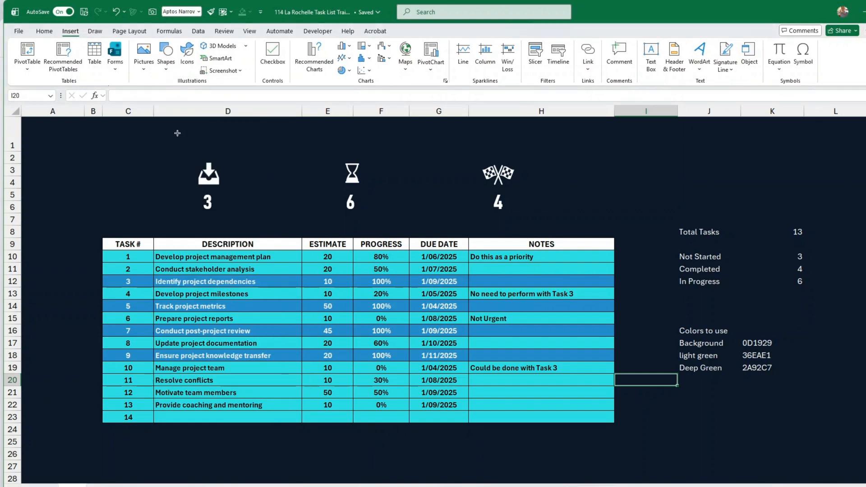
left_click_drag(176, 131, 252, 154)
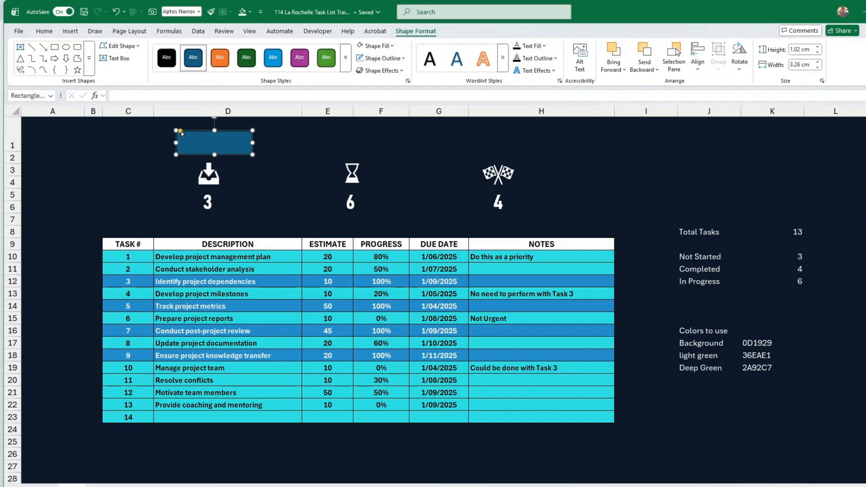
left_click_drag(180, 131, 186, 133)
left_click(271, 158)
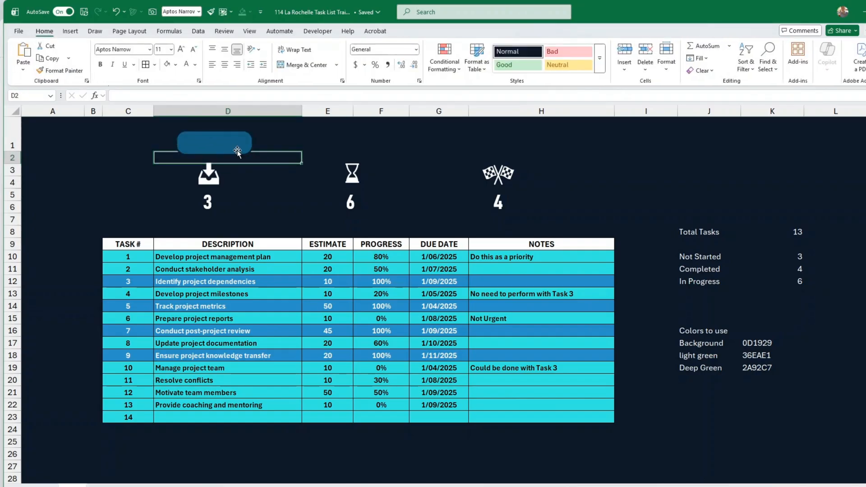
- Nudge the rounded rectangle slightly up and left above the inbox icon and switch its fill to a gradient
left_click(238, 150)
left_click_drag(237, 150, 235, 148)
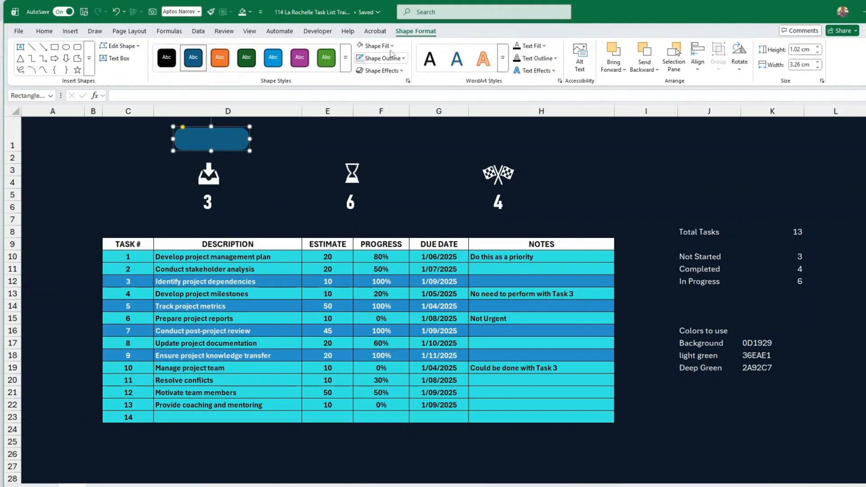
left_click(391, 46)
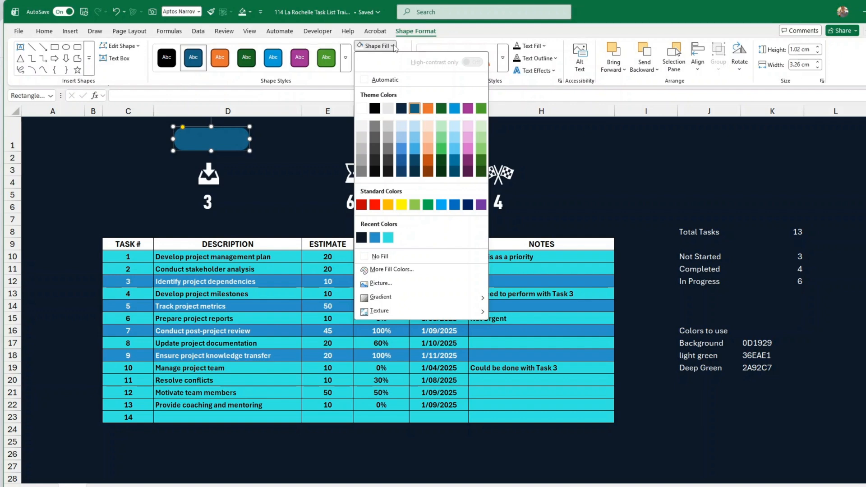
mouse_move(385, 299)
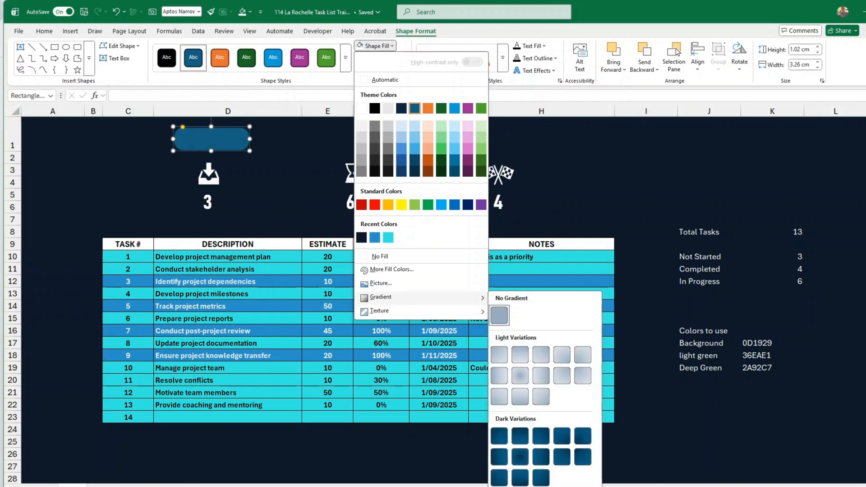
left_click(523, 486)
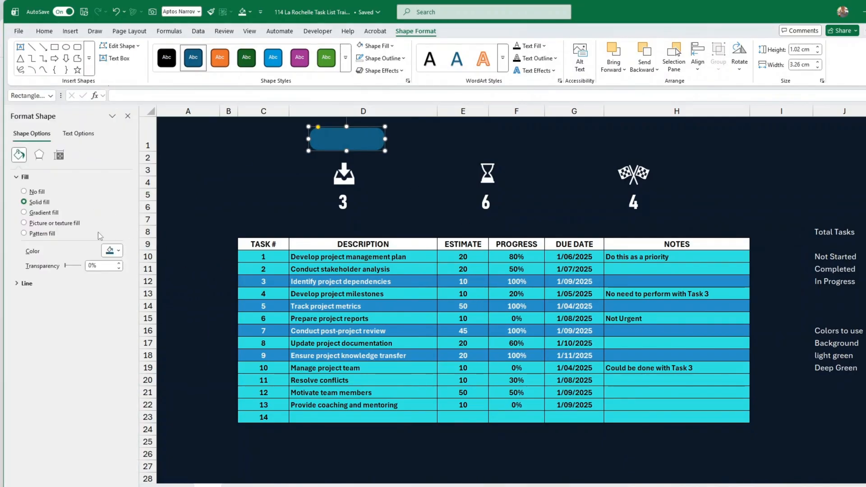
left_click(24, 212)
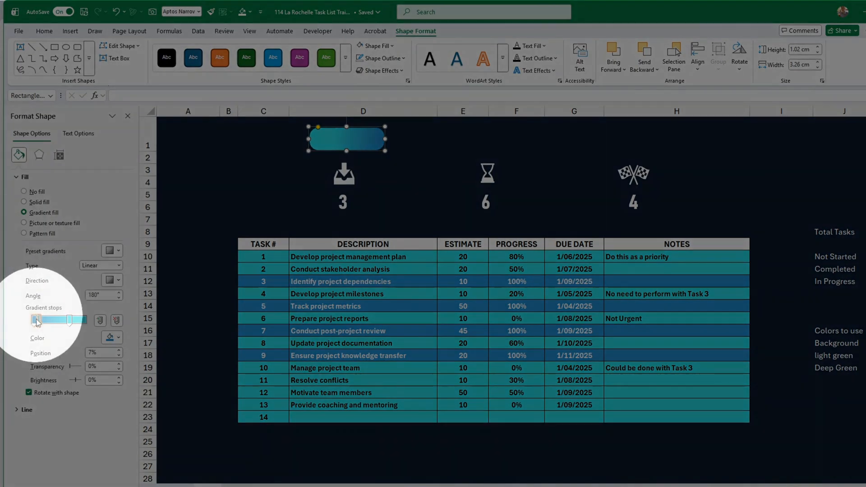
- Remove the extra gradient stop and set the two remaining blue and turquoise stops at 0% and 100%
left_click(38, 321)
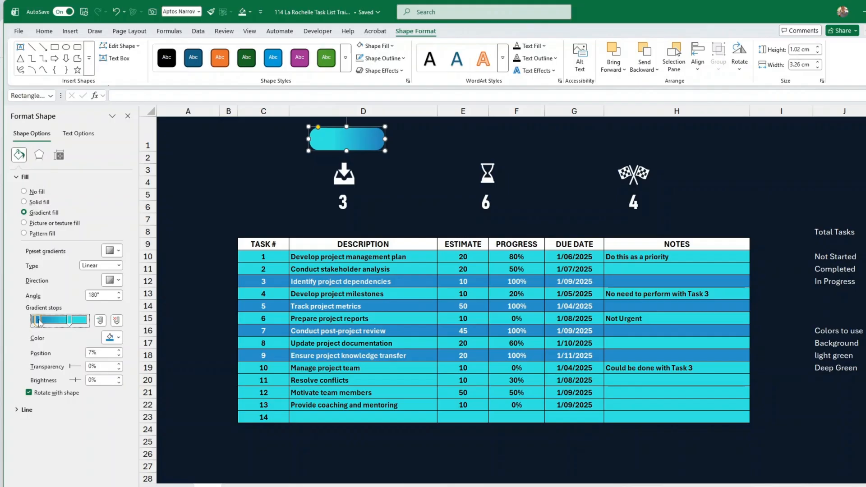
left_click_drag(39, 321, 37, 334)
left_click(116, 320)
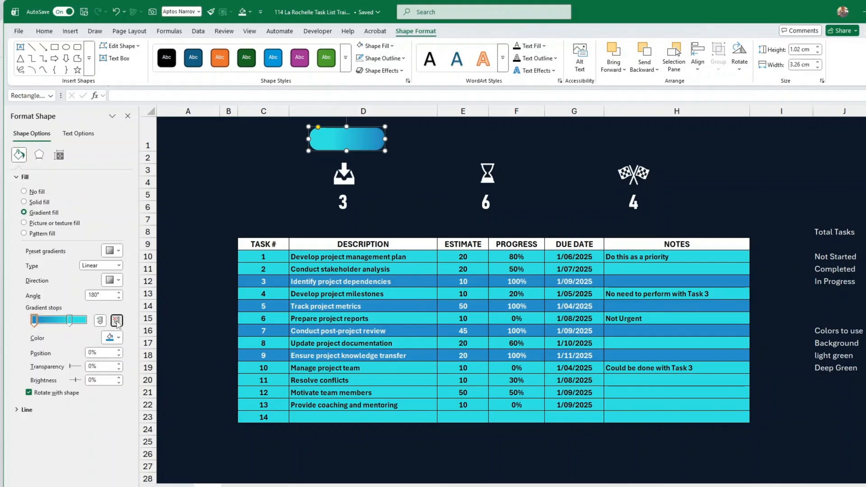
left_click_drag(70, 320, 92, 325)
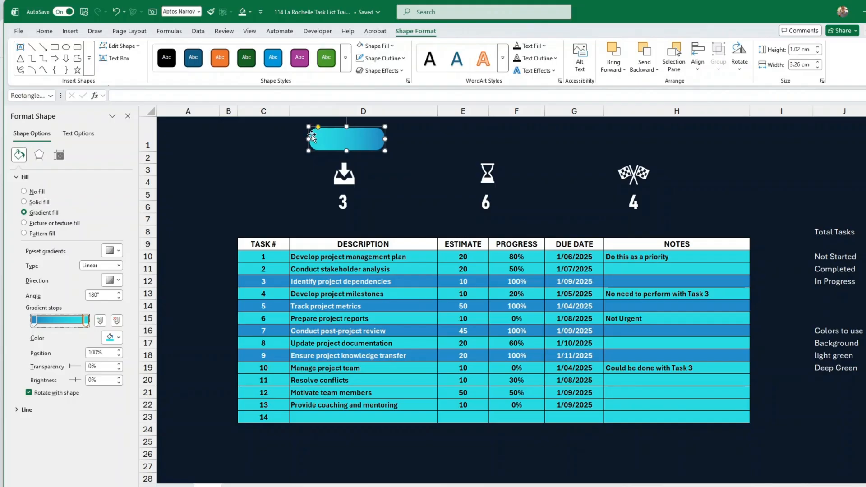
- Review the colors of both gradient stops, including the blue stop's custom color code, and the available gradient directions
left_click(35, 320)
left_click(119, 339)
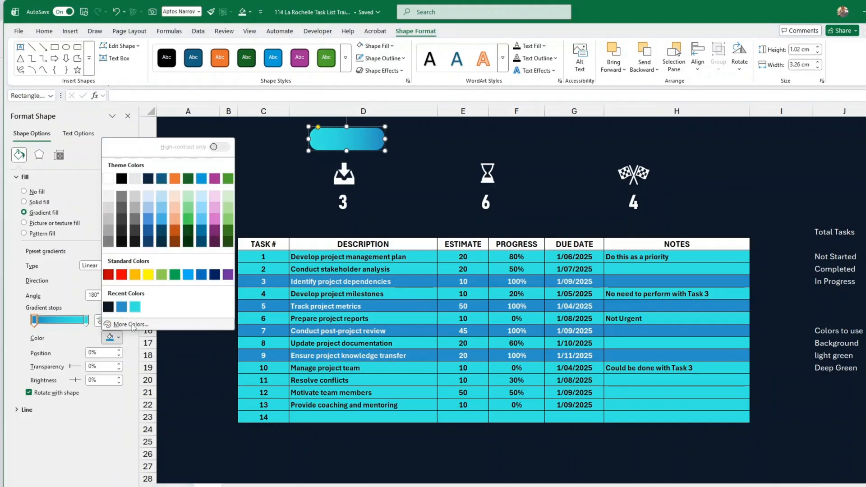
left_click(132, 323)
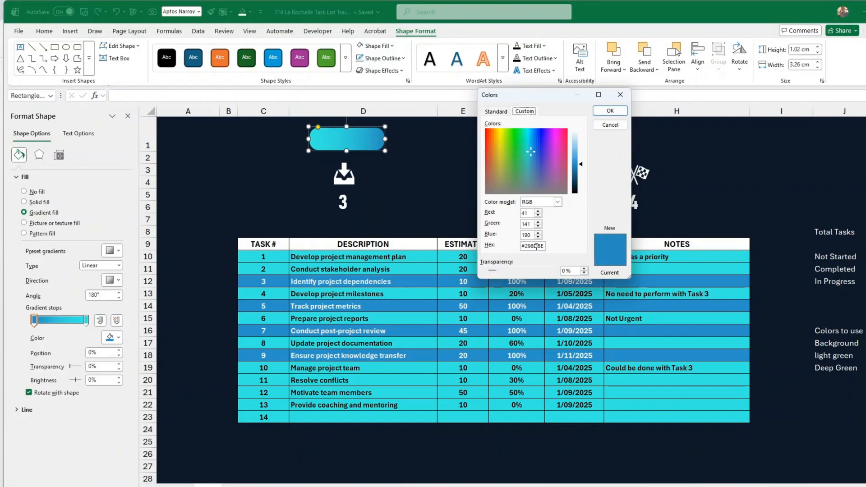
left_click(610, 110)
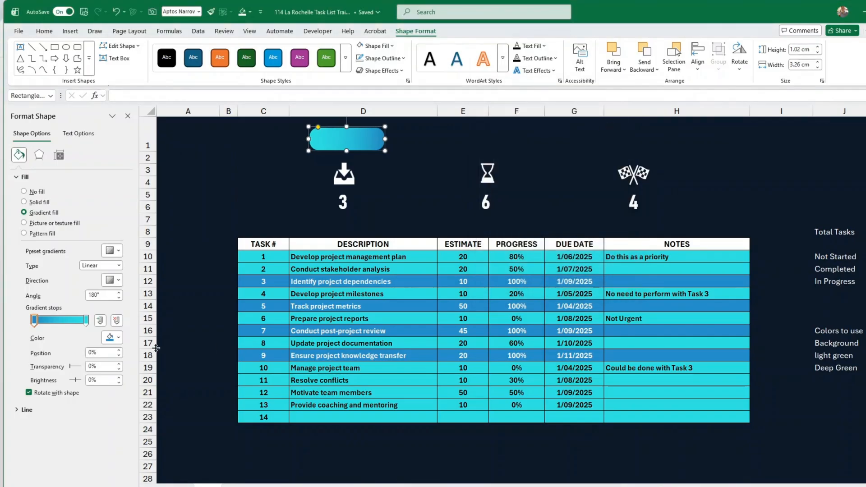
left_click(116, 338)
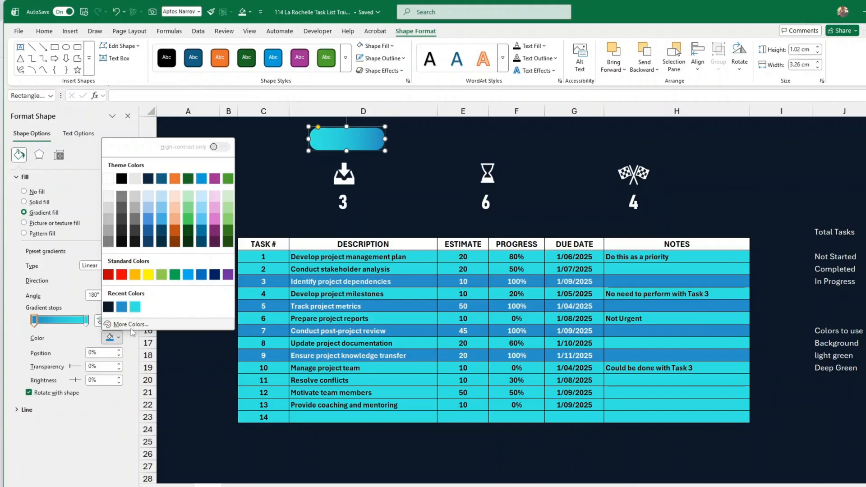
left_click(86, 321)
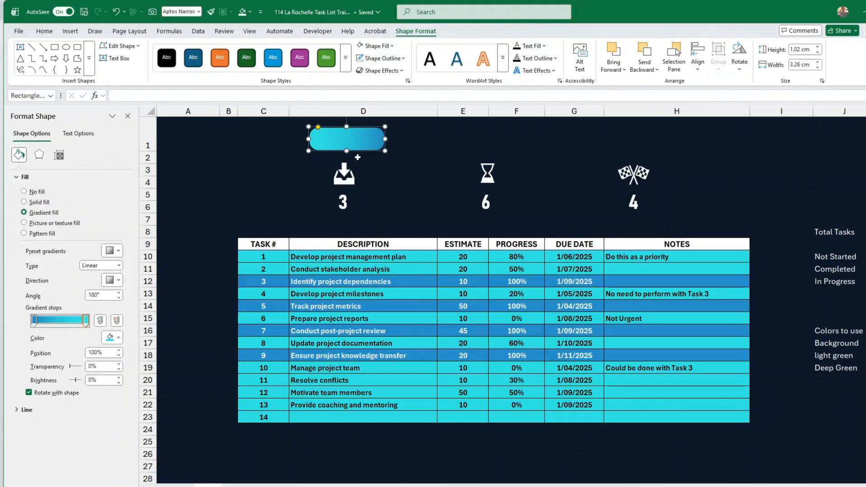
left_click(120, 281)
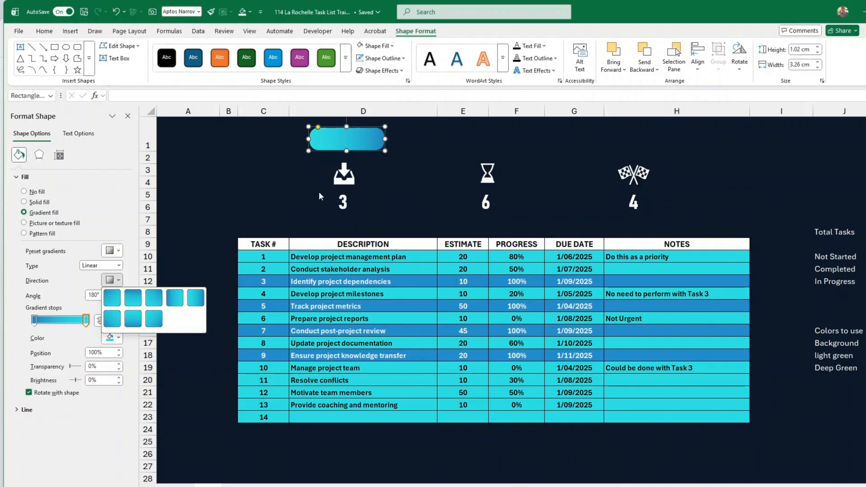
- Label the rounded rectangle NOT STARTED in bold 14-point Bahnschrift SemiCondensed
left_click(282, 176)
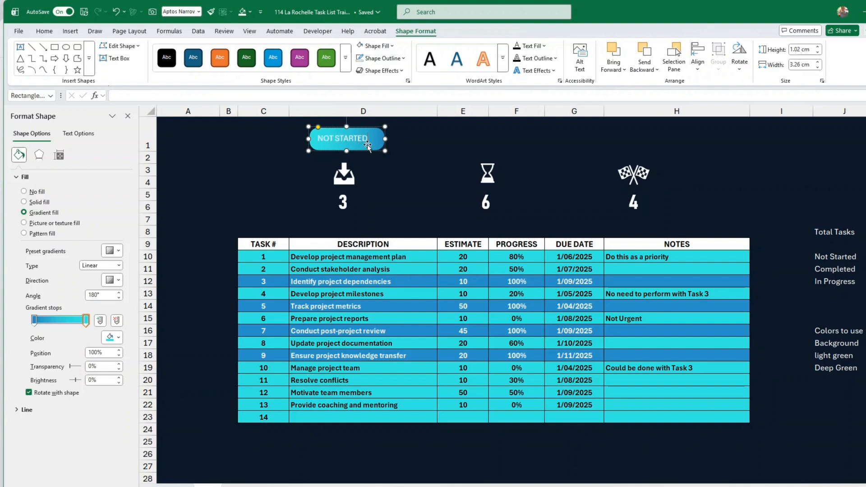
left_click(458, 185)
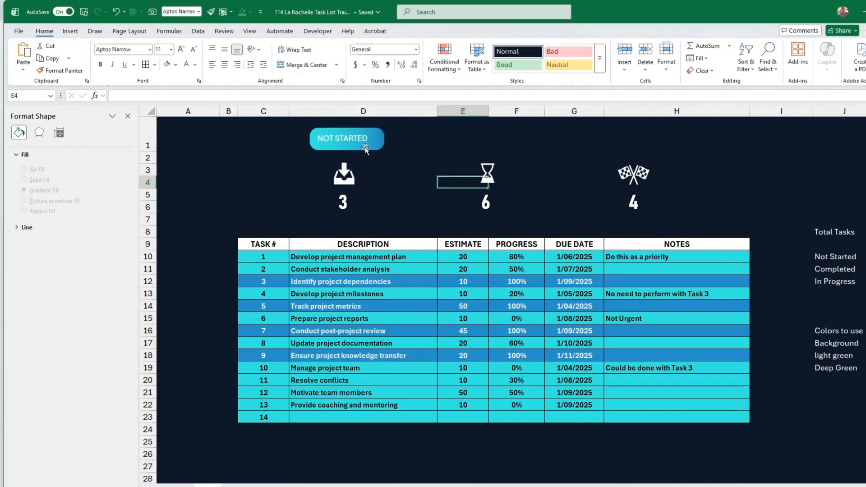
left_click(365, 147)
left_click(43, 33)
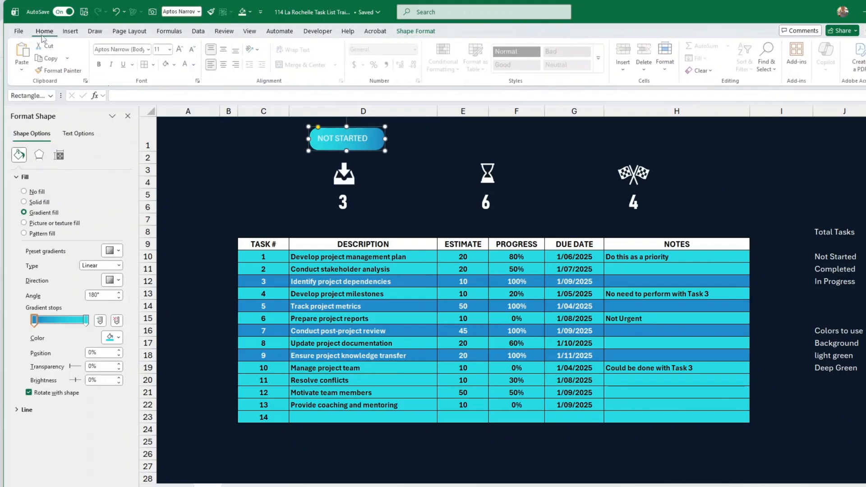
left_click(101, 64)
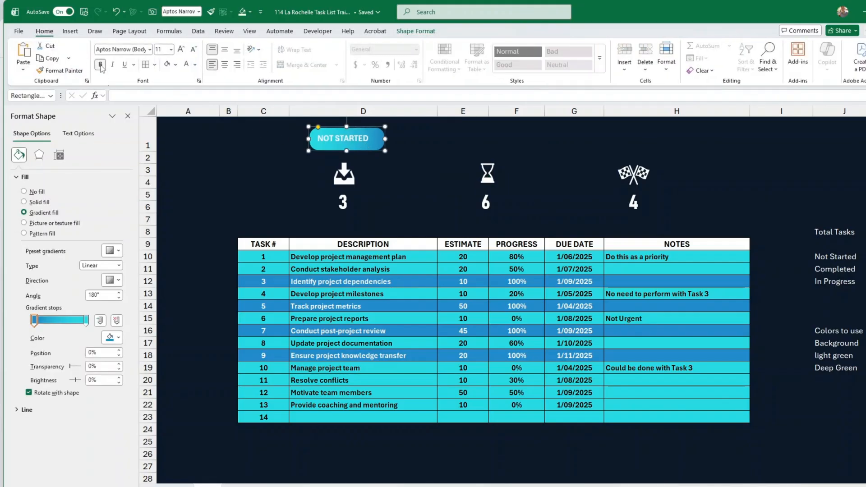
left_click(149, 50)
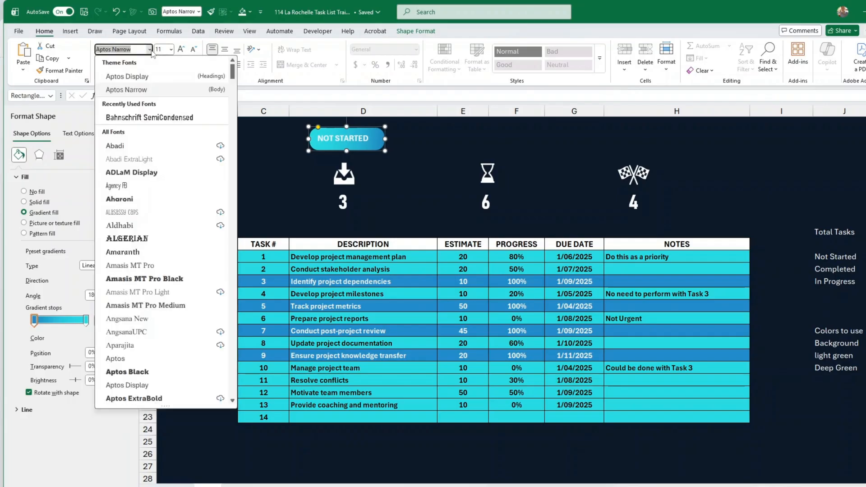
left_click(167, 118)
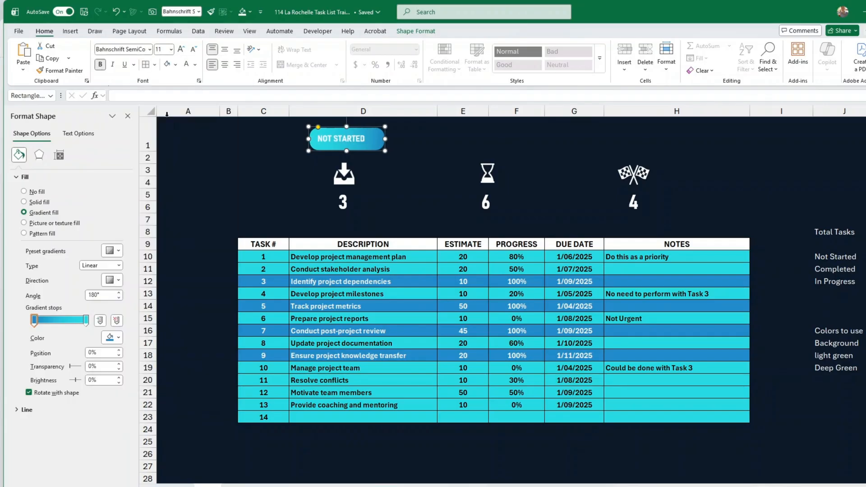
left_click(180, 49)
left_click(180, 49)
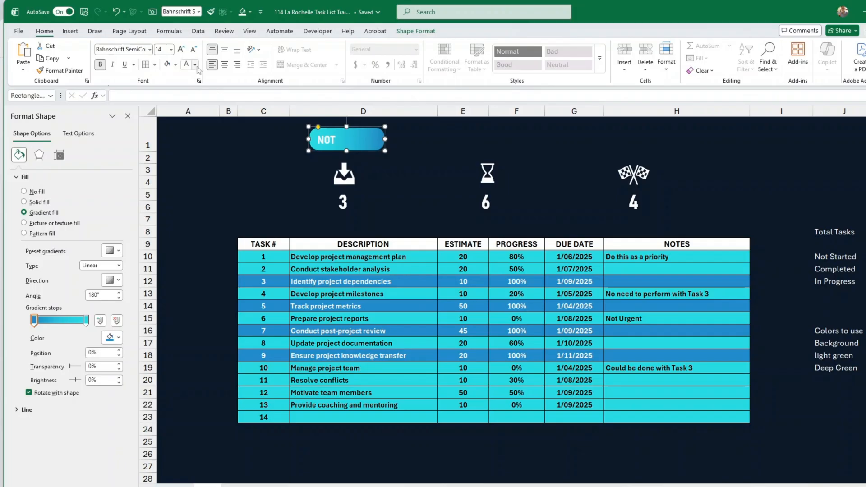
- Widen the NOT STARTED shape to fit its horizontally centered text on one line and reposition it above the inbox icon
left_click_drag(386, 139, 392, 139)
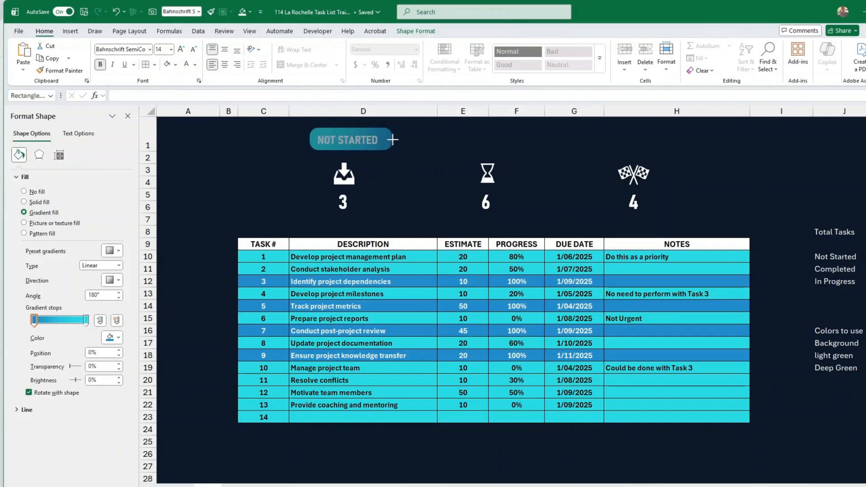
left_click(225, 64)
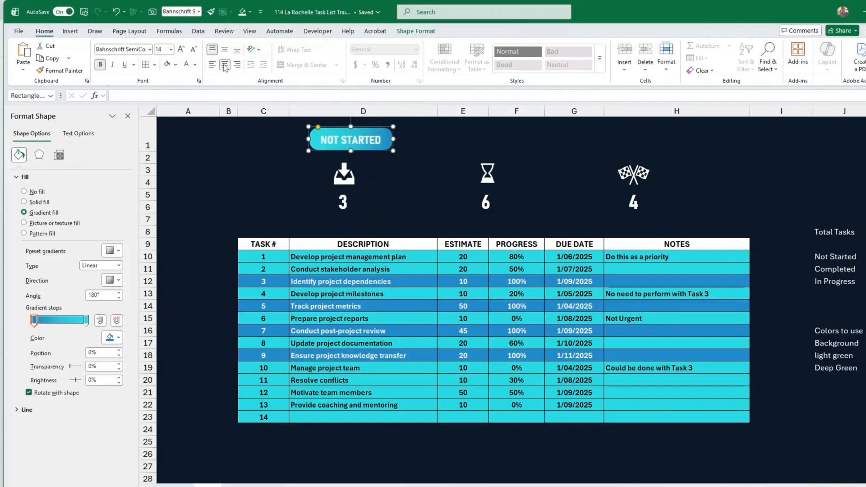
left_click(422, 183)
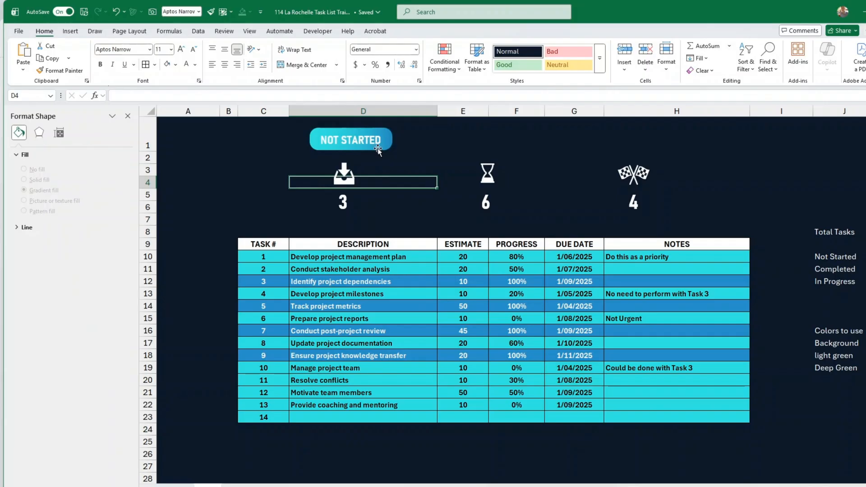
left_click_drag(377, 149, 373, 151)
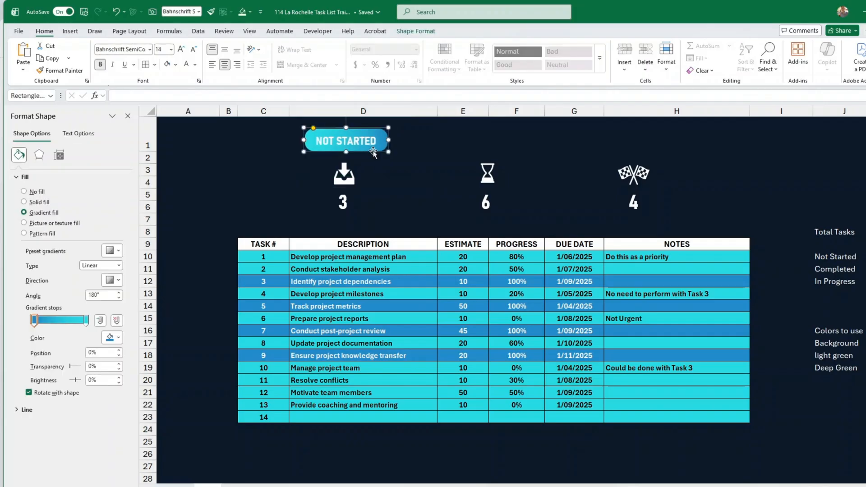
left_click(377, 174)
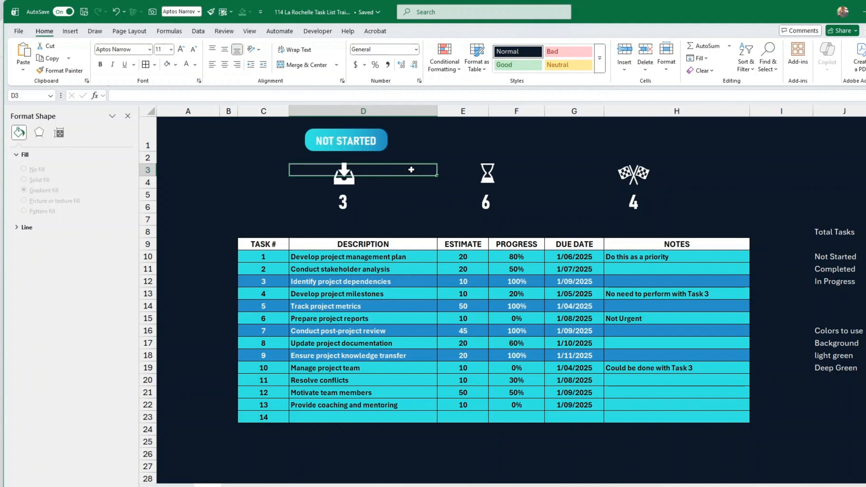
- Duplicate the NOT STARTED label above the hourglass icon and change the copy's text to IN PROGRESS
left_click(368, 153)
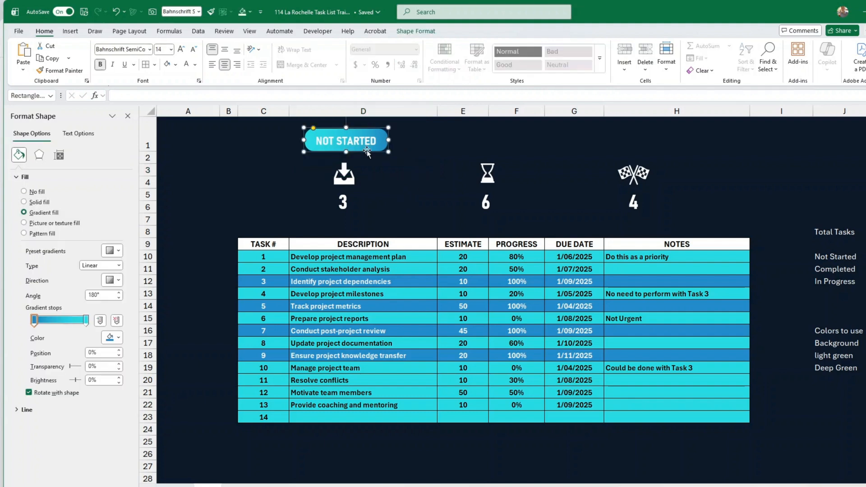
left_click_drag(366, 152, 504, 154)
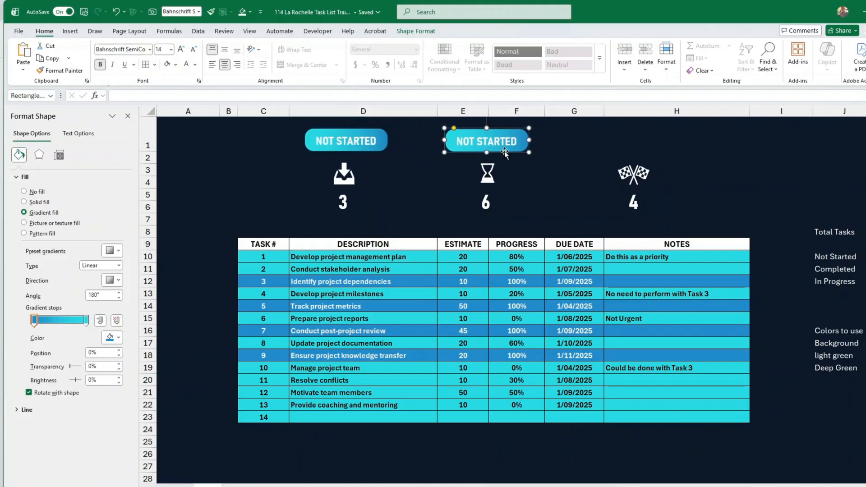
triple_click(491, 142)
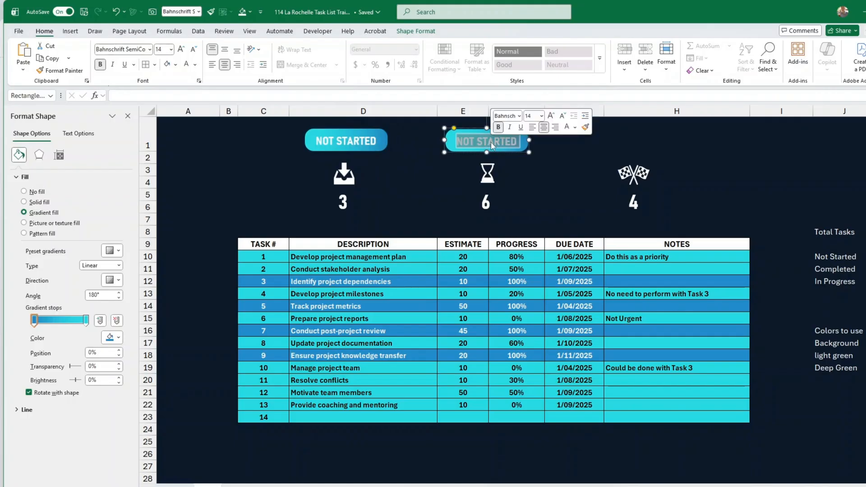
double_click(491, 143)
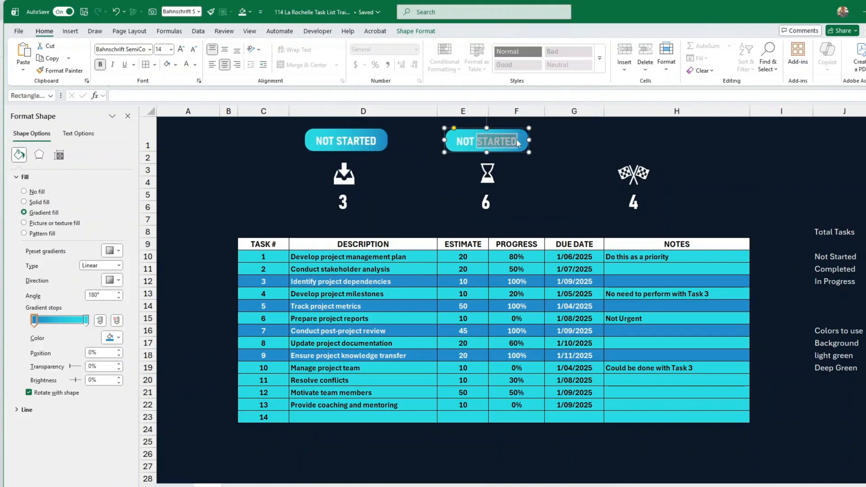
type("IN PROG")
type("RESS")
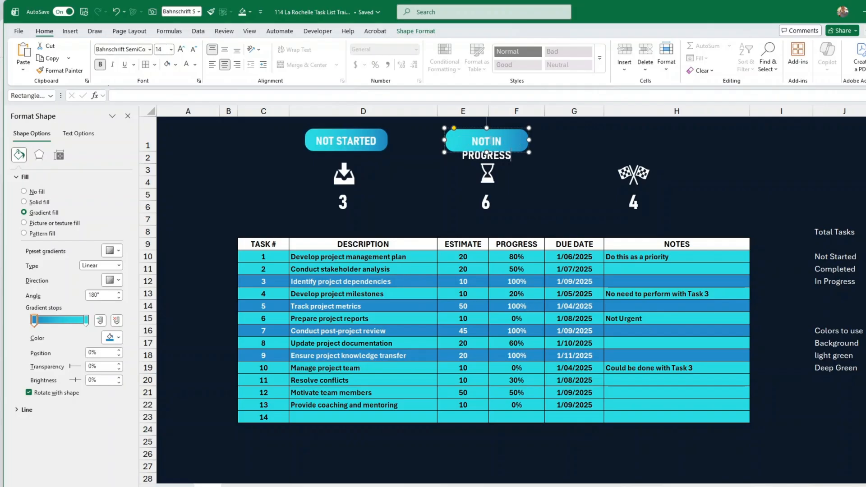
left_click_drag(490, 142, 471, 142)
key("Delete")
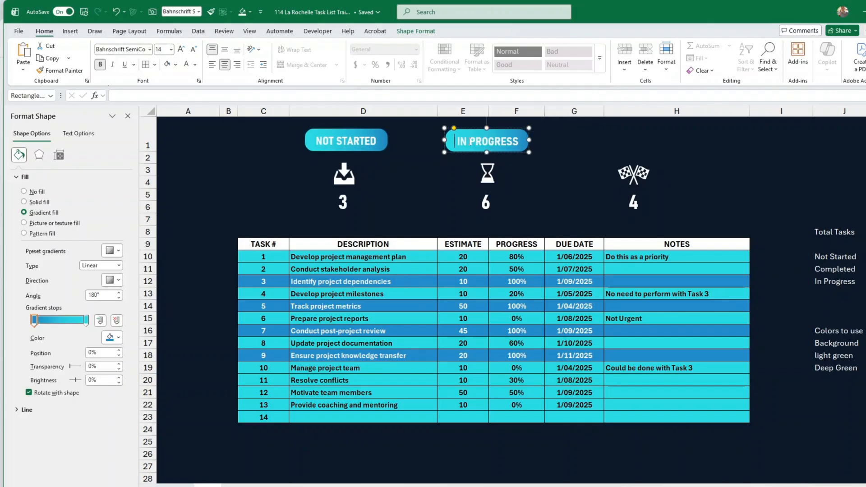
key("Delete")
left_click(559, 149)
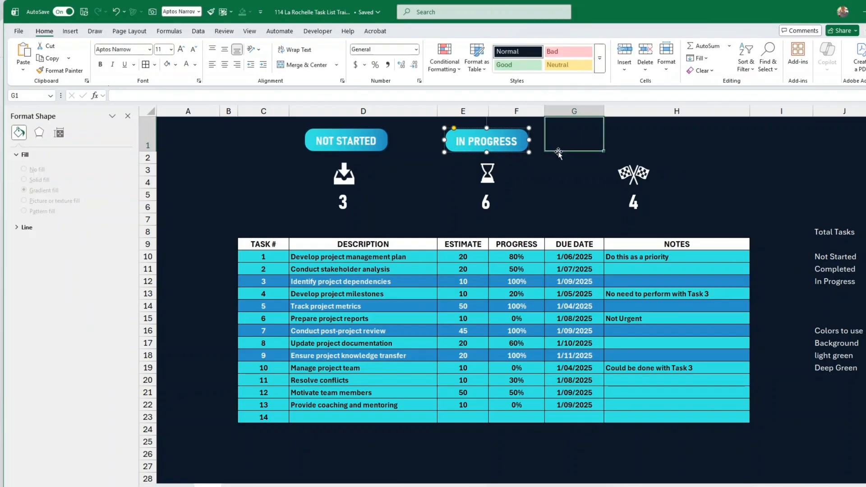
- Duplicate the IN PROGRESS label above the checkered flags icon and change the copy's text to COMPLETED
left_click(516, 152)
left_click_drag(515, 153, 664, 155)
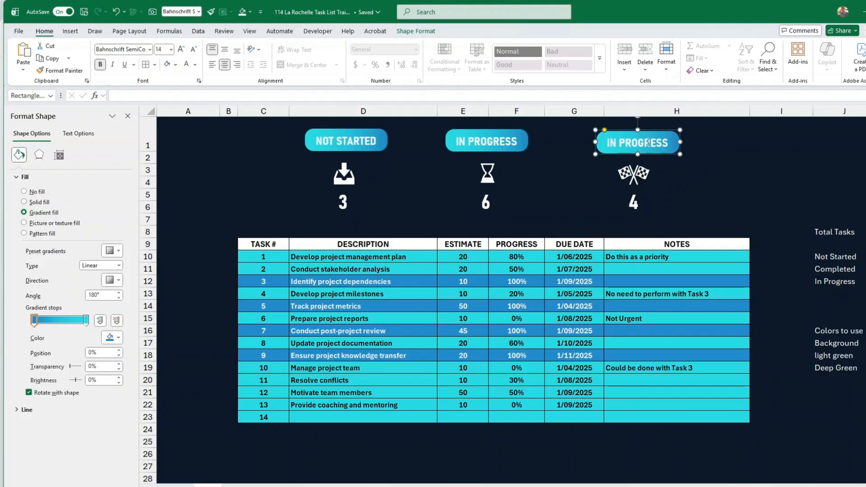
left_click(641, 142)
triple_click(642, 143)
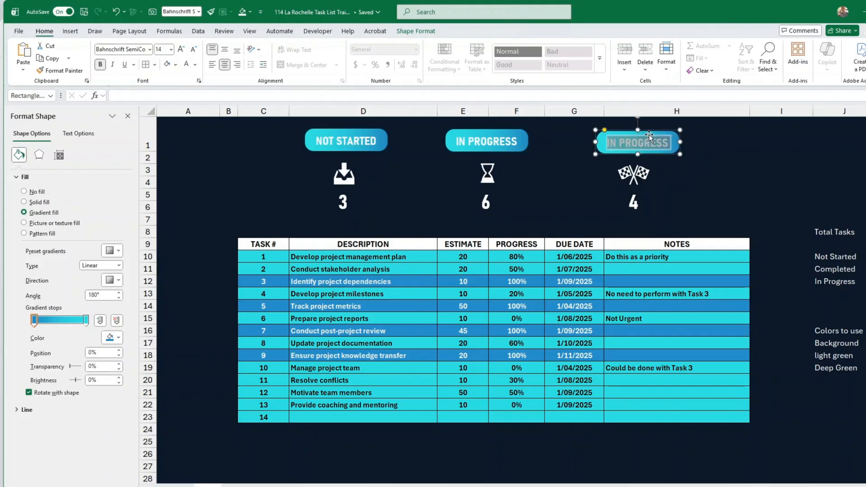
type("COMPLETED")
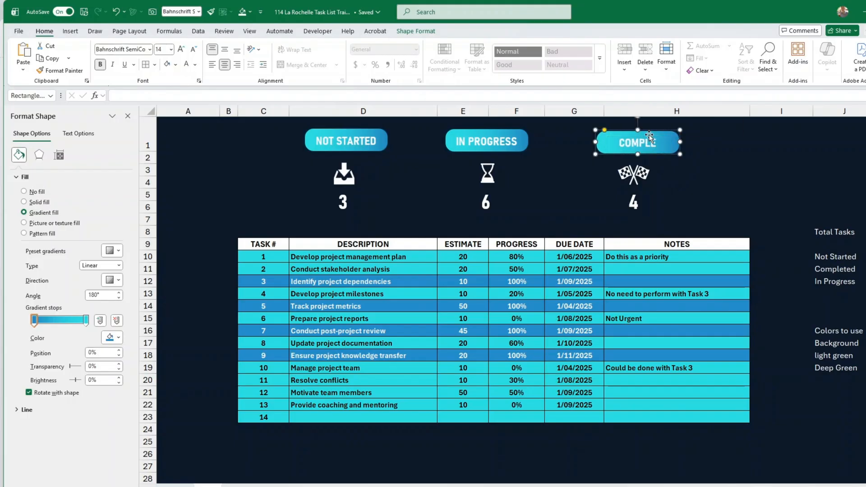
key("Escape")
key("Escape")
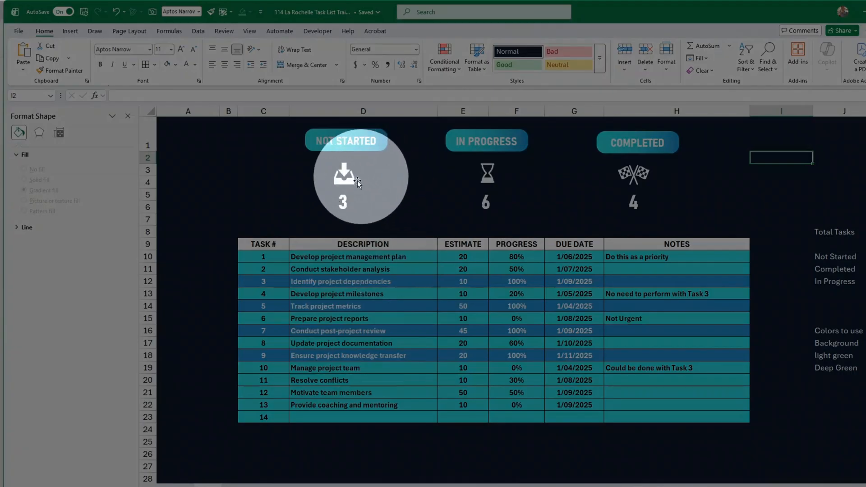
left_click(257, 185)
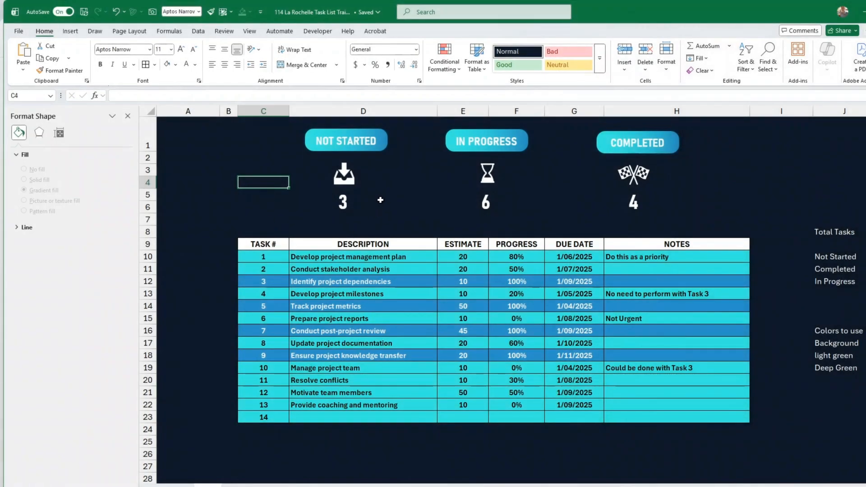
left_click(71, 32)
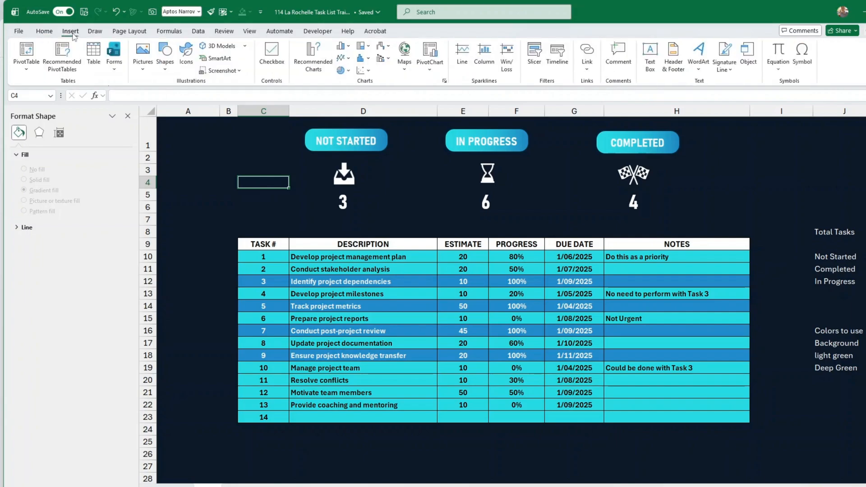
left_click(166, 56)
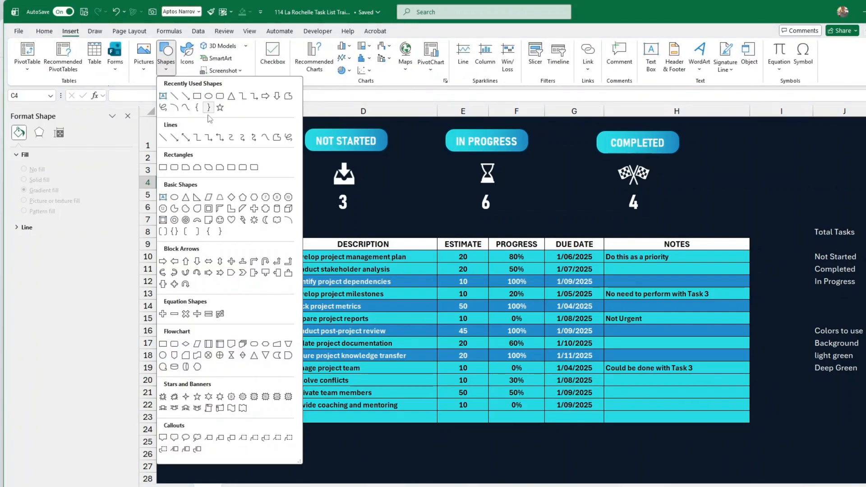
left_click(162, 356)
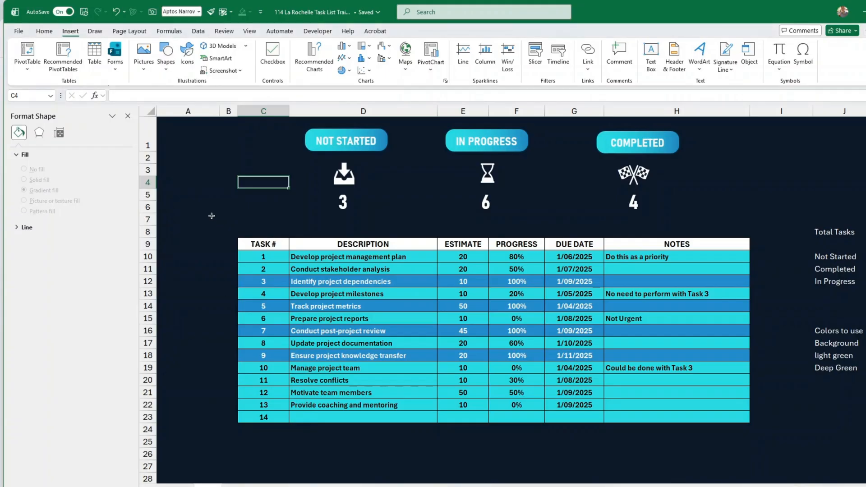
left_click_drag(201, 200, 274, 276)
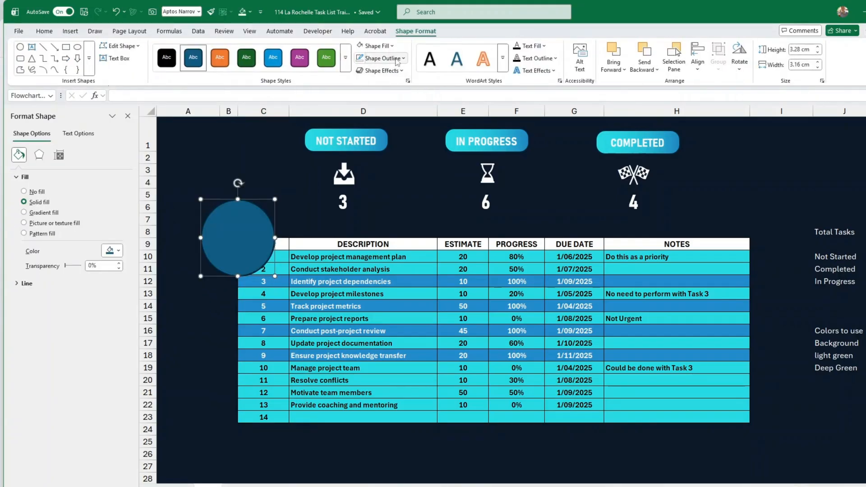
left_click(376, 45)
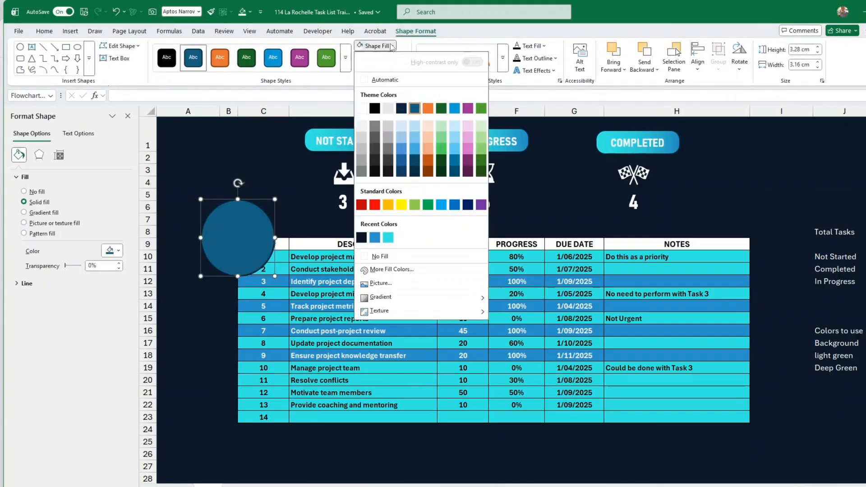
left_click(384, 257)
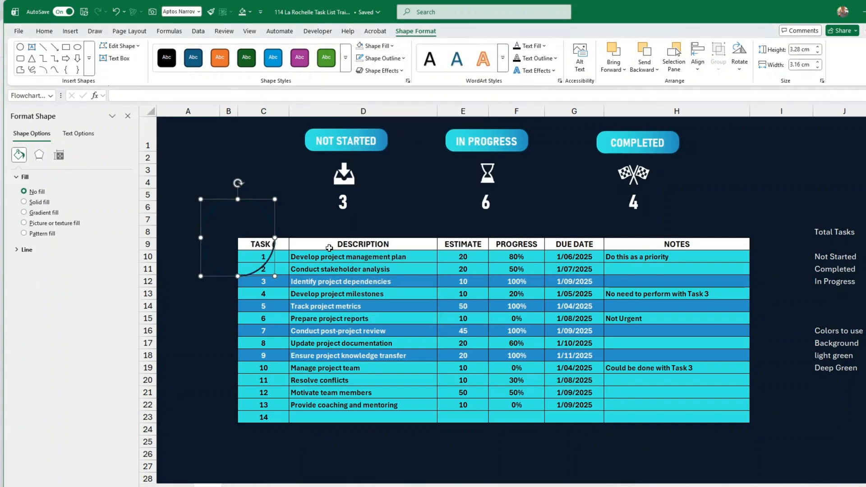
left_click(403, 58)
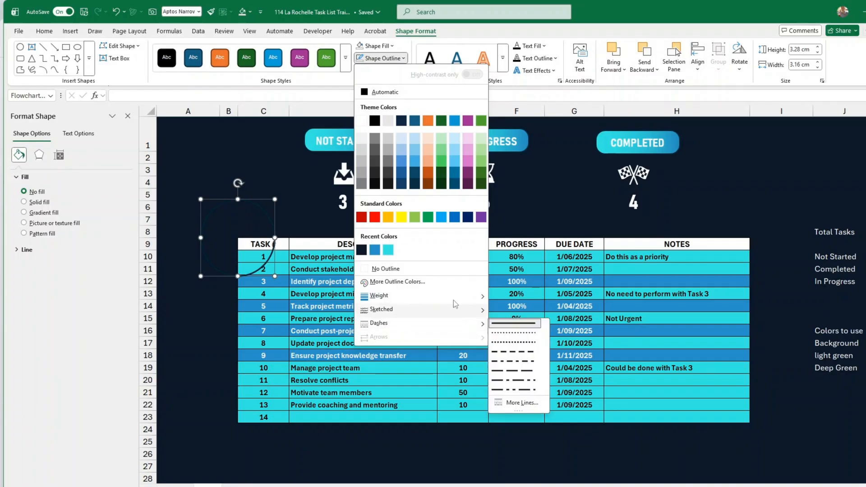
mouse_move(397, 324)
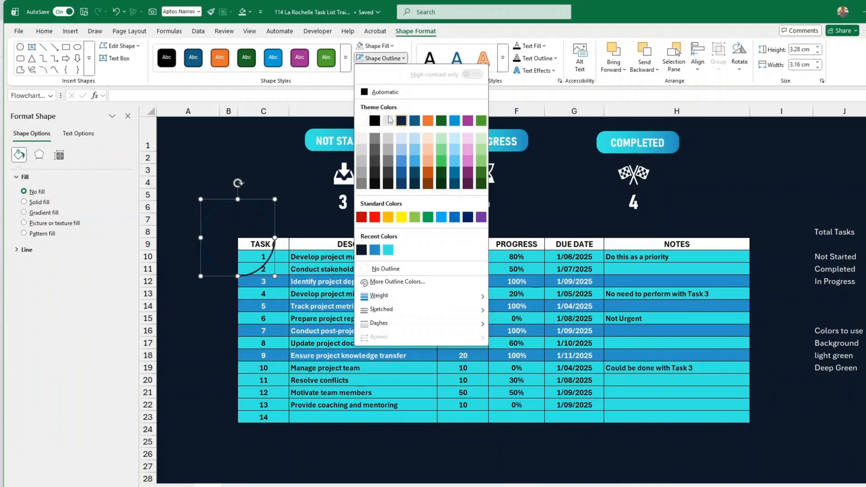
left_click(392, 46)
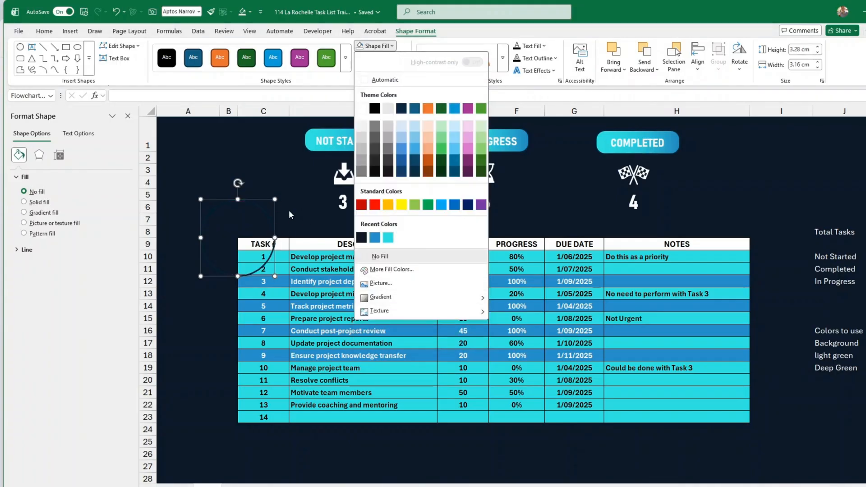
left_click(251, 274)
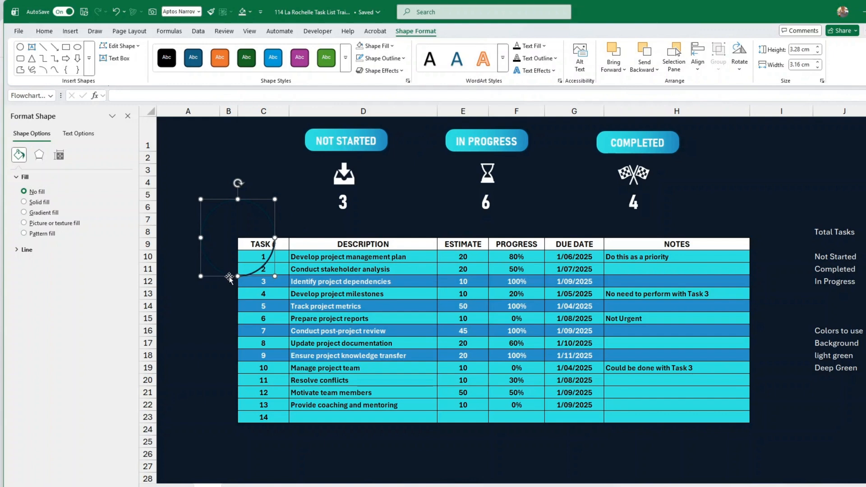
key("Delete")
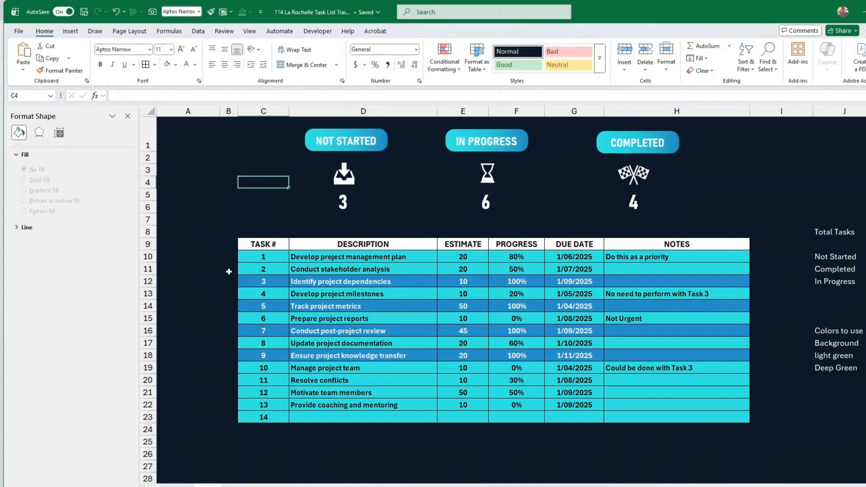
- Insert a doughnut chart from the status counts and limit its data range to the Not Started row
left_click_drag(840, 305, 864, 306)
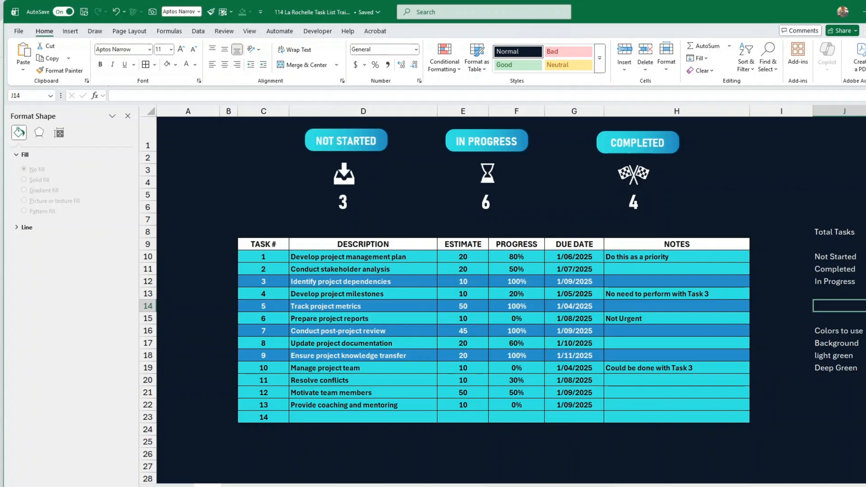
key("Right")
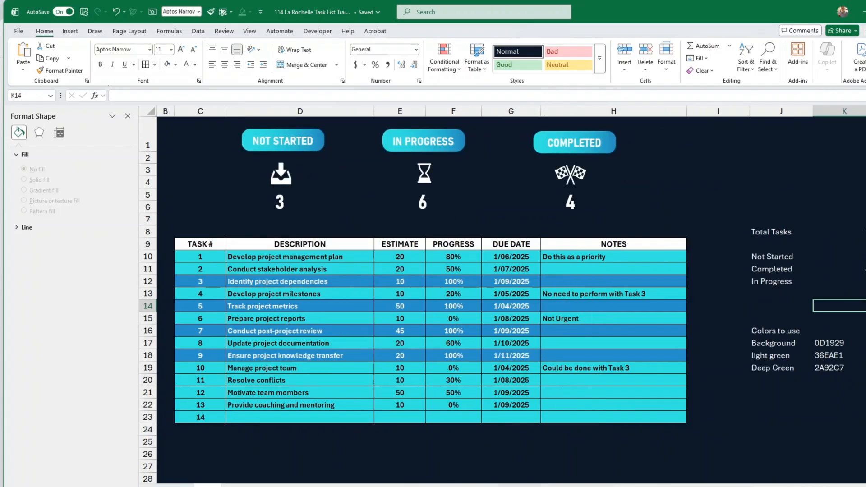
left_click(861, 259)
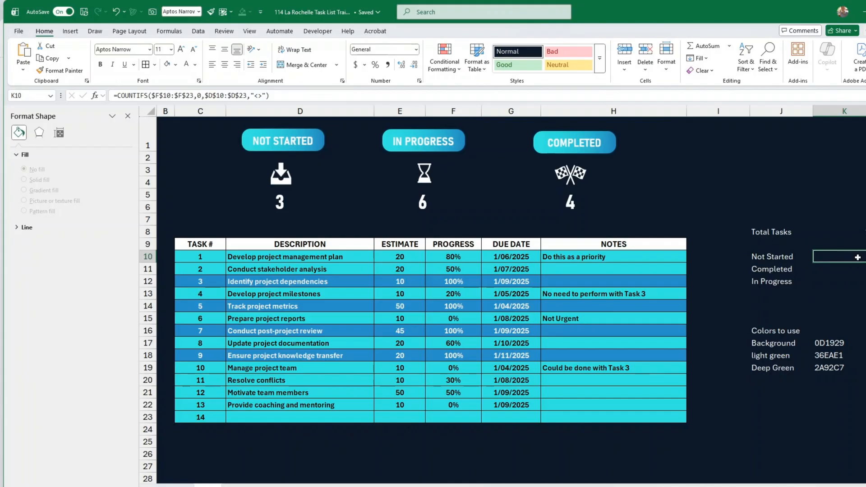
left_click(70, 32)
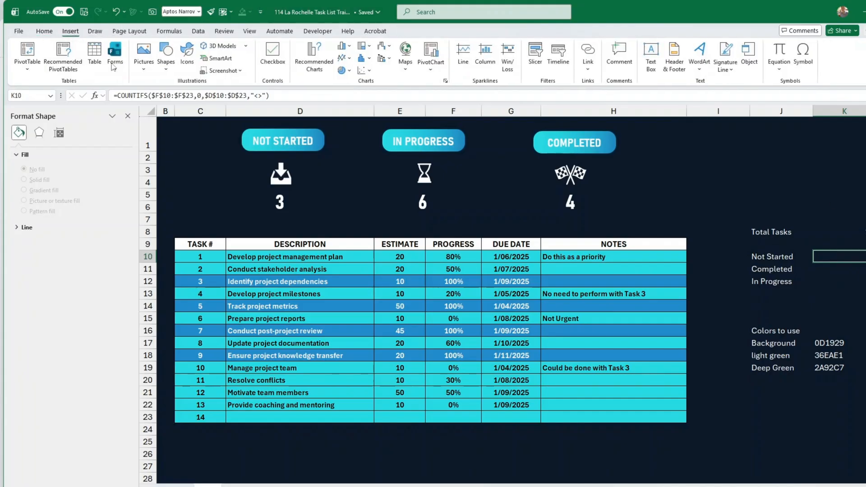
left_click(350, 71)
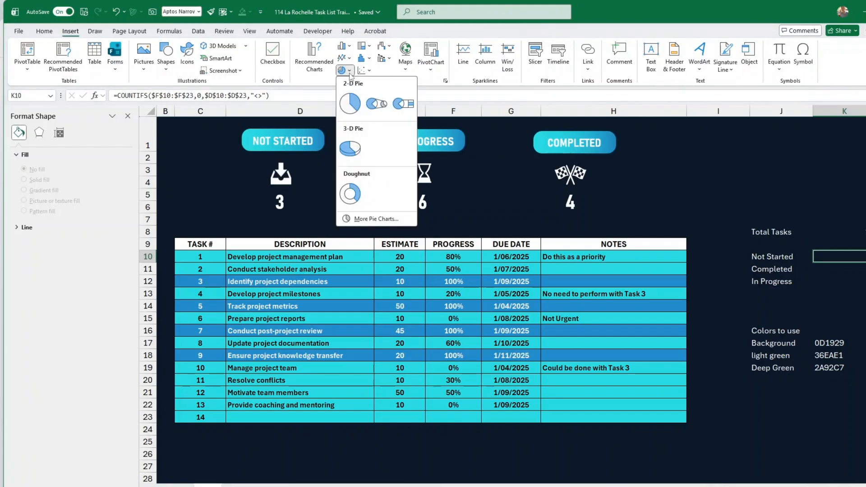
left_click(351, 195)
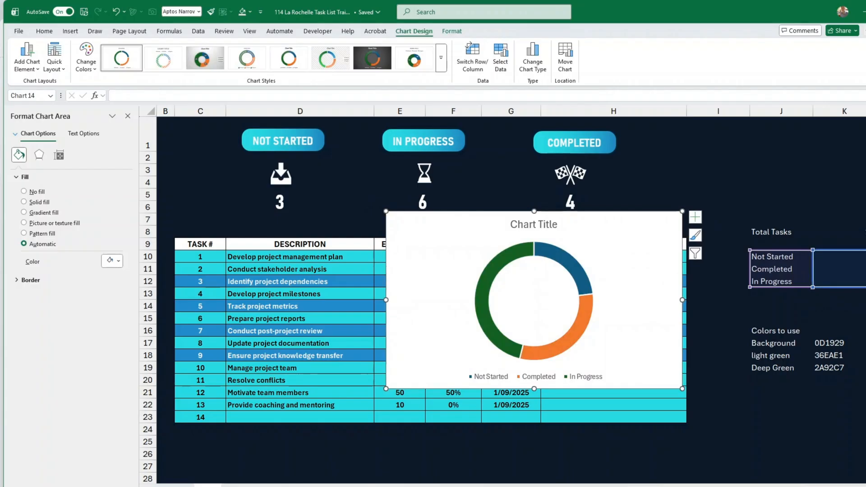
left_click_drag(865, 287, 865, 262)
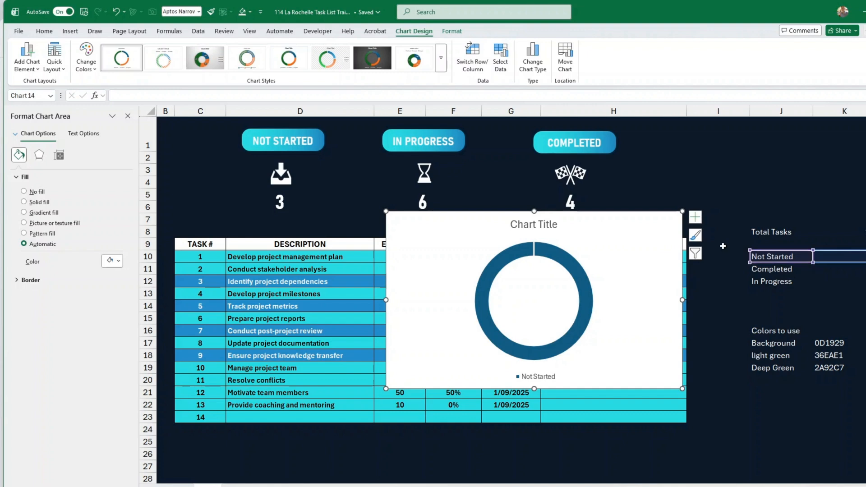
- Delete the legend and the title from the doughnut chart
left_click(547, 382)
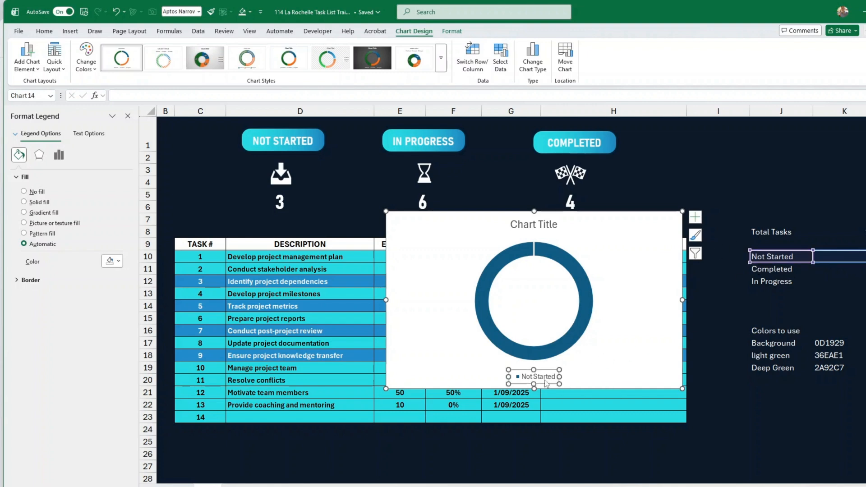
key("Delete")
left_click(536, 225)
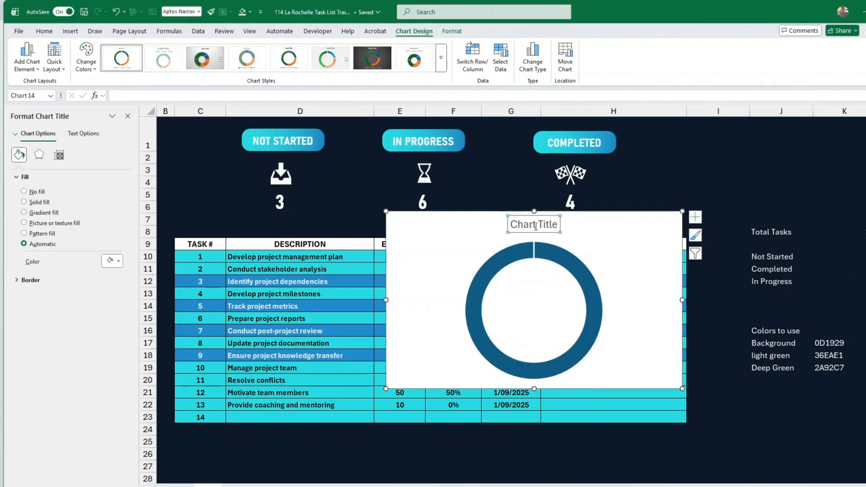
key("Delete")
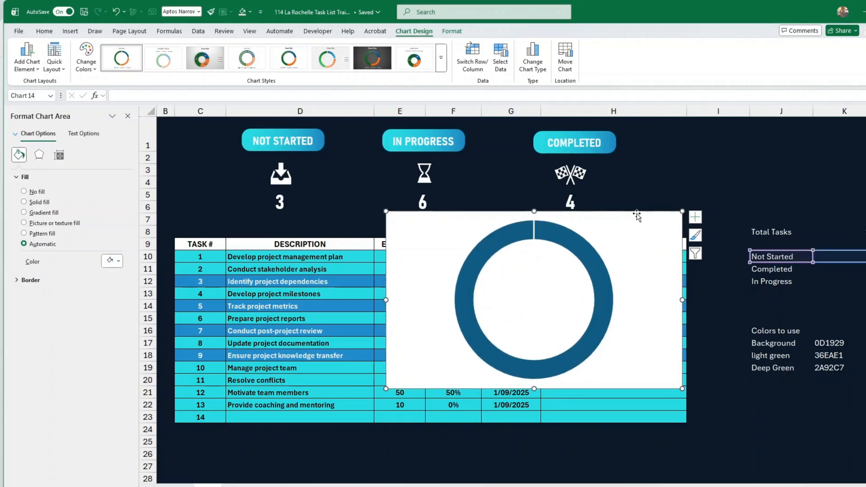
- Set the chart area to no fill and shrink the chart to about 5.7 cm high and 11.2 cm wide
left_click(47, 32)
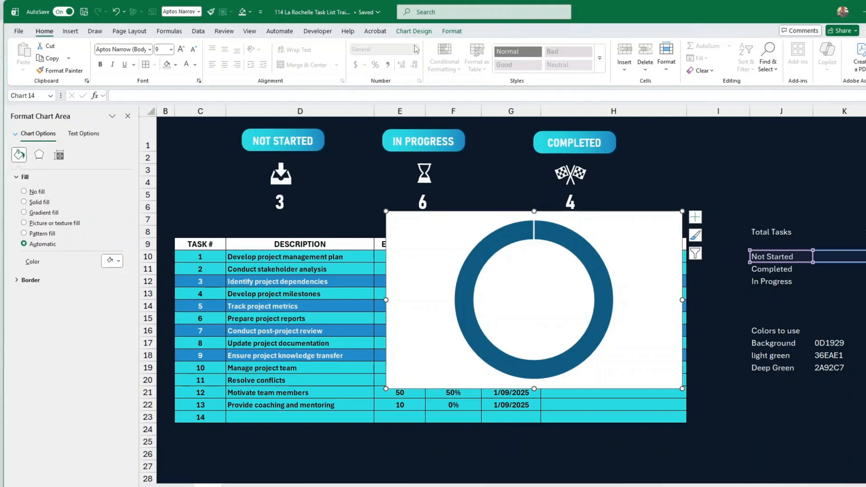
left_click(460, 33)
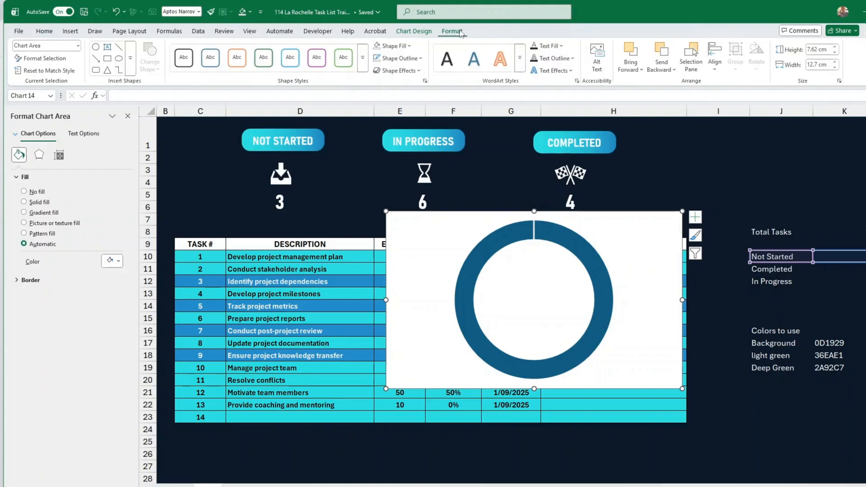
left_click(410, 47)
left_click(397, 256)
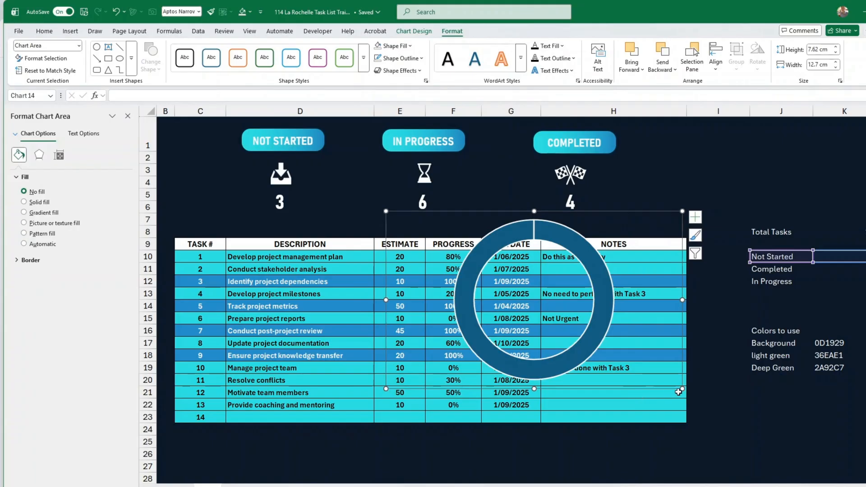
left_click_drag(683, 389, 601, 302)
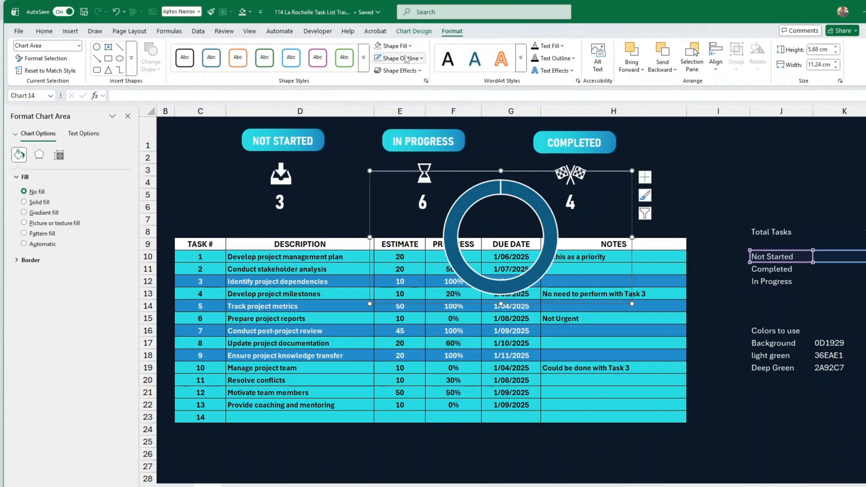
- Remove the outlines from both the chart area and the doughnut ring
left_click(399, 58)
left_click(400, 270)
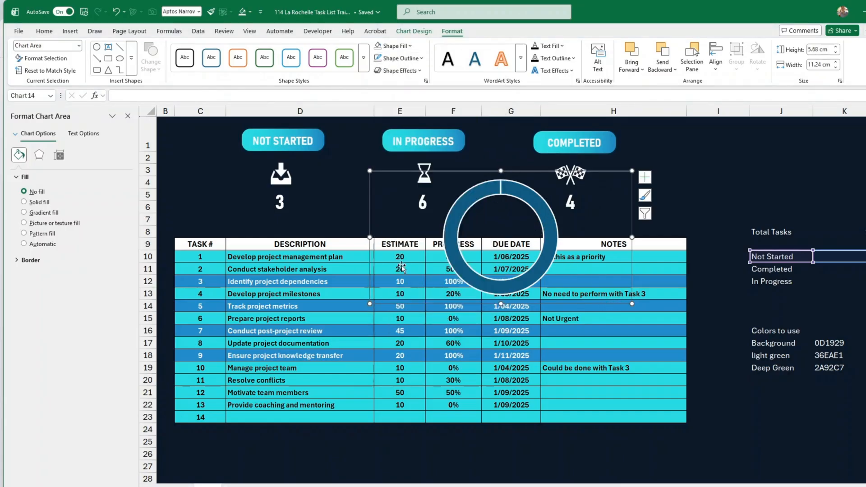
left_click(549, 228)
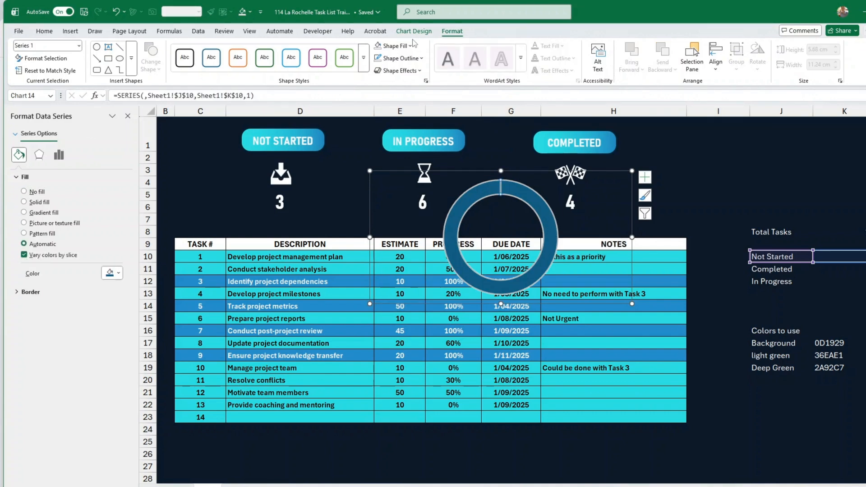
left_click(420, 58)
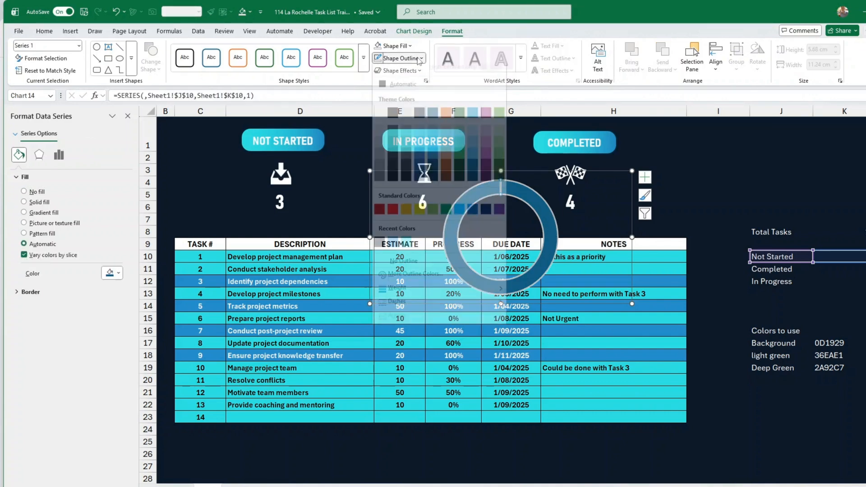
left_click(400, 269)
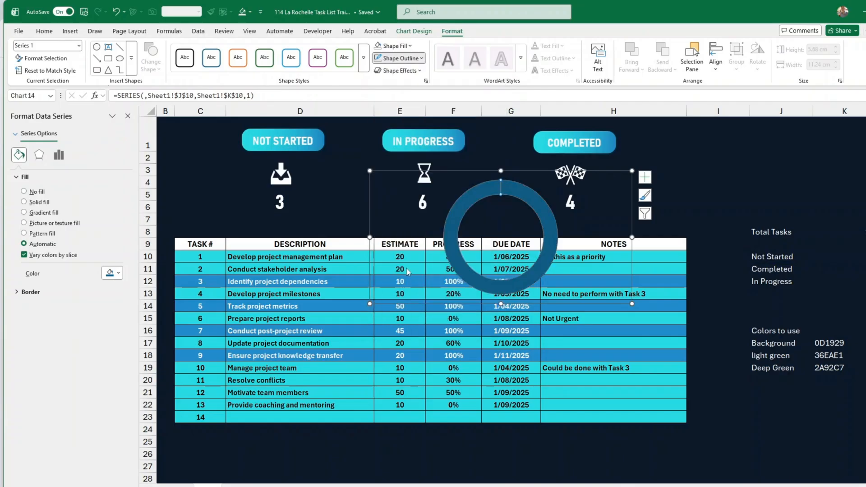
left_click(697, 351)
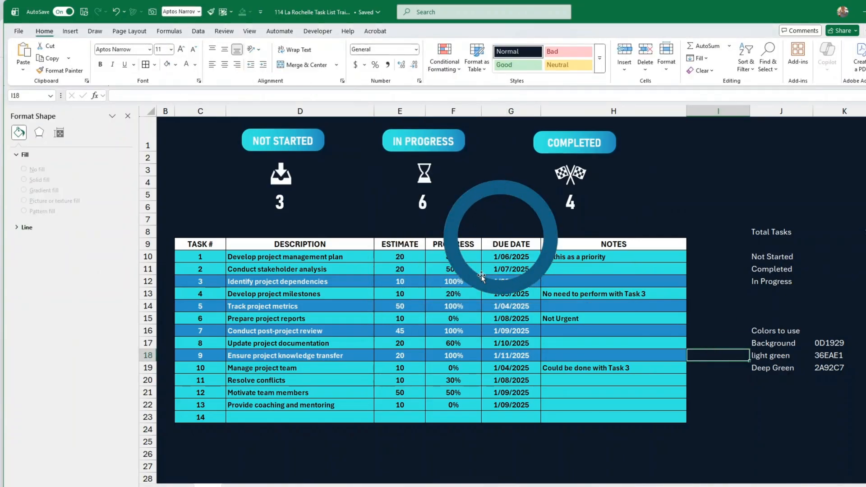
- Place the doughnut chart around the Not Started icon at about 5 cm high and 9.5 cm wide, and set its hole size to 82%
left_click(549, 265)
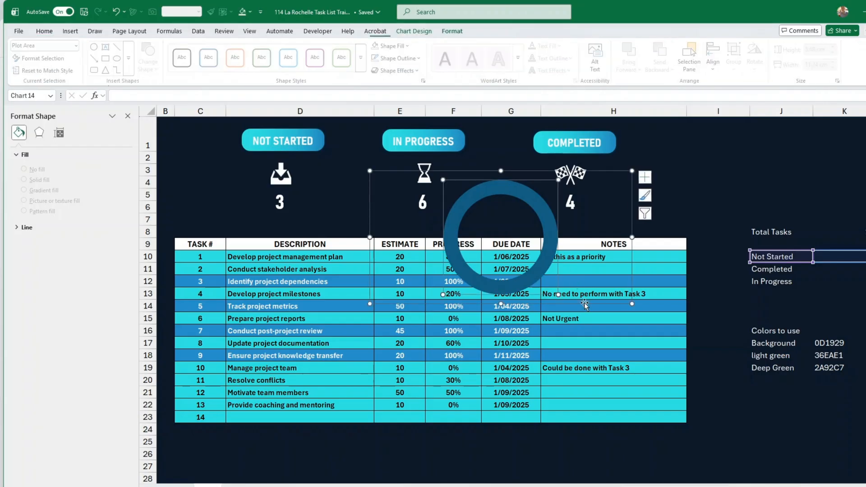
left_click_drag(634, 304, 388, 238)
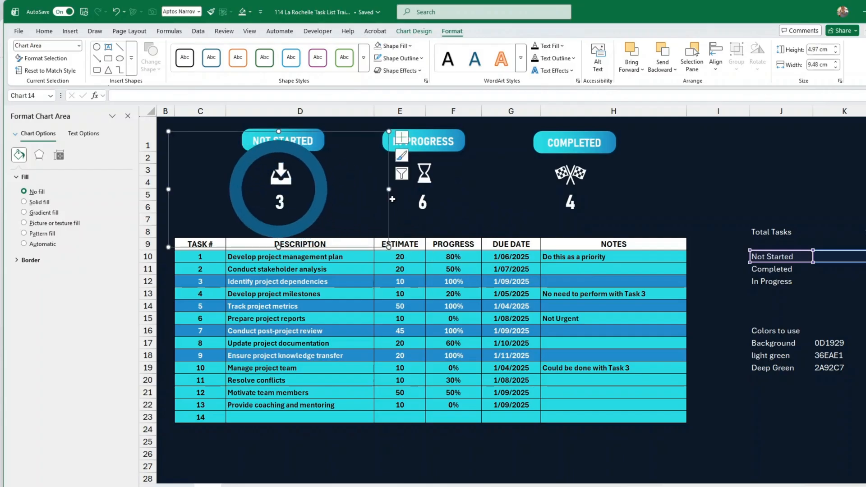
left_click(317, 209)
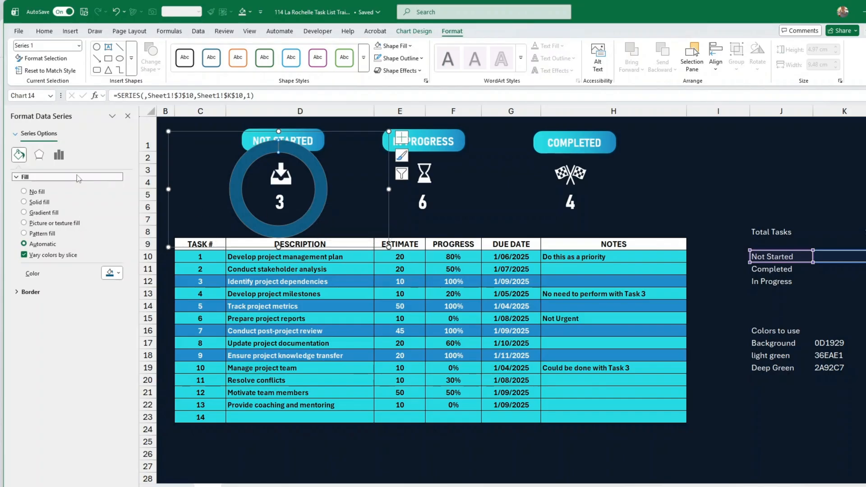
left_click(59, 158)
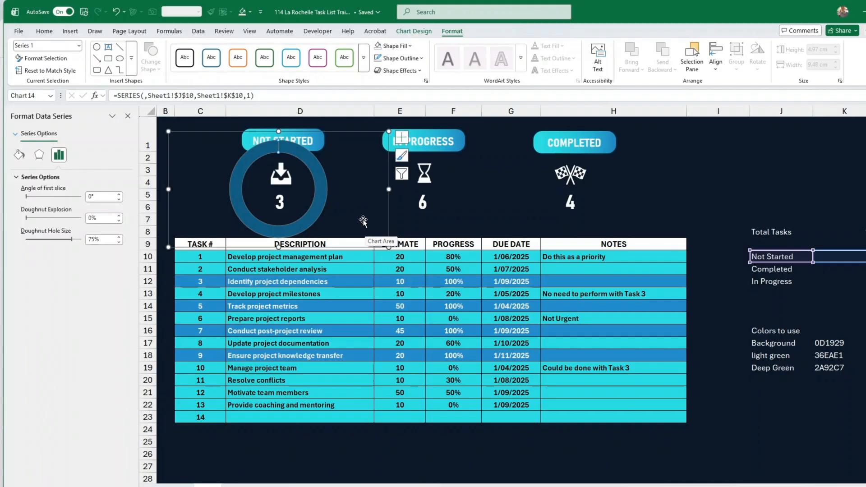
left_click(119, 243)
left_click(119, 242)
left_click(119, 242)
left_click(119, 242)
left_click(119, 242)
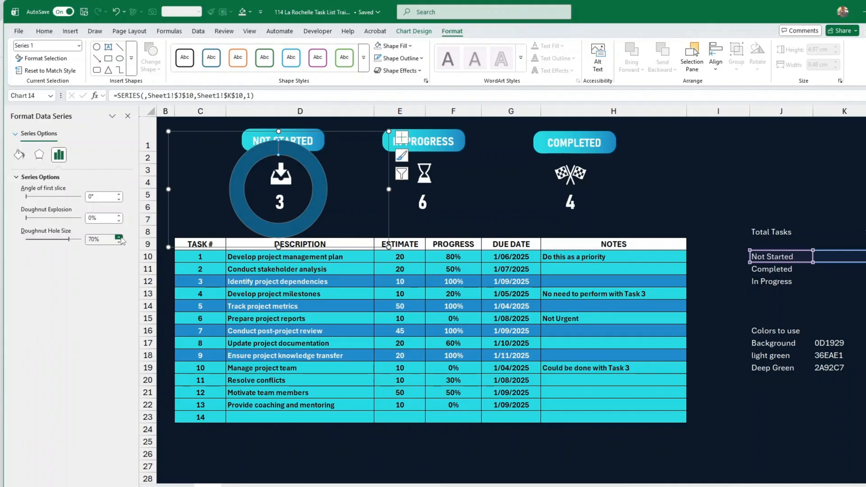
left_click(119, 237)
left_click(119, 237)
left_click(118, 237)
left_click(119, 238)
left_click(118, 238)
left_click(118, 237)
left_click(118, 237)
left_click(119, 237)
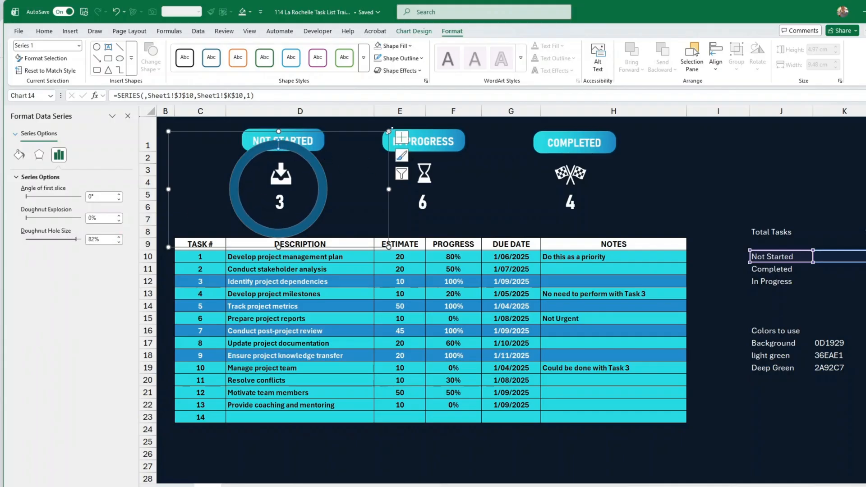
- Shrink the chart to about 4.3 cm by 8.9 cm centred on the Not Started icon and set the doughnut hole size to 89%
left_click_drag(390, 131, 375, 146)
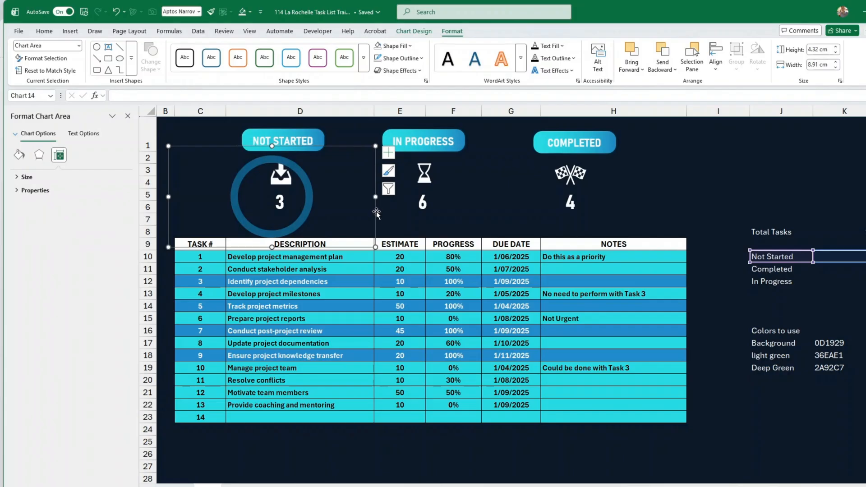
left_click_drag(377, 212, 385, 203)
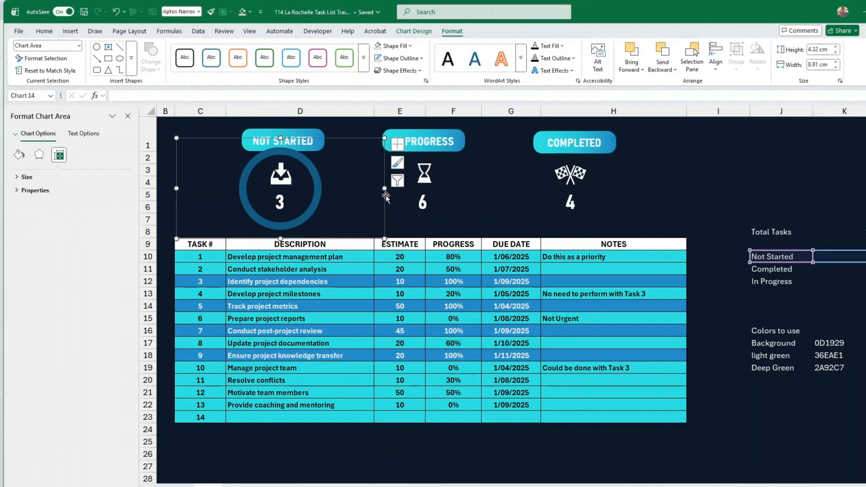
left_click(244, 186)
left_click(119, 237)
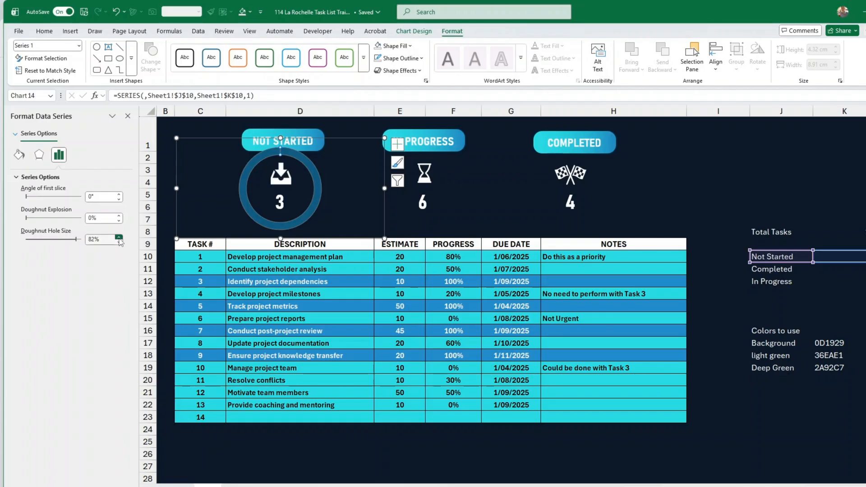
left_click(119, 238)
left_click(120, 237)
left_click(120, 237)
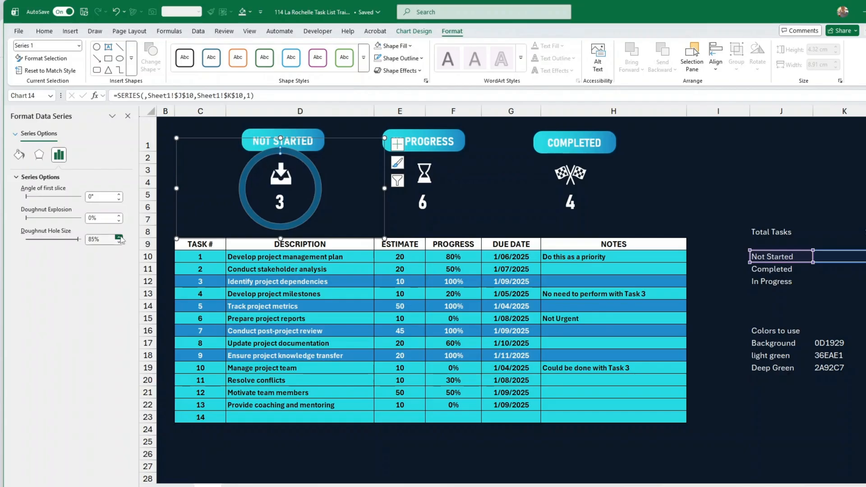
left_click(119, 238)
left_click(119, 237)
left_click(119, 238)
left_click(119, 237)
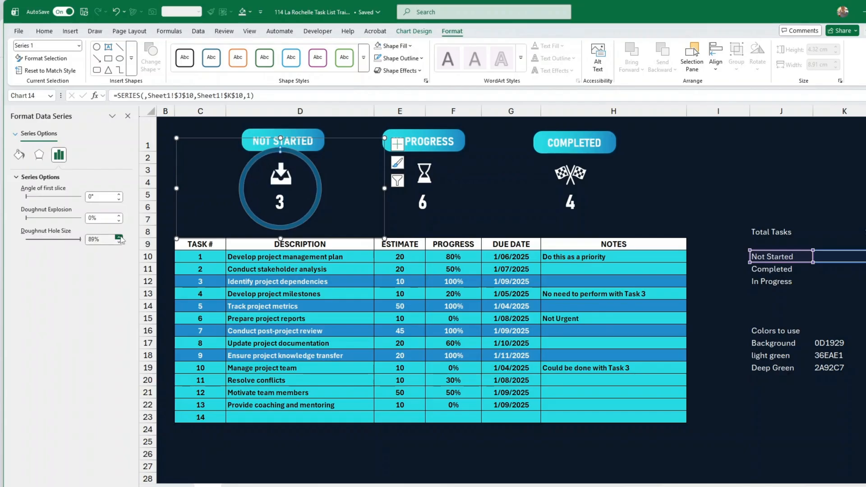
left_click(190, 295)
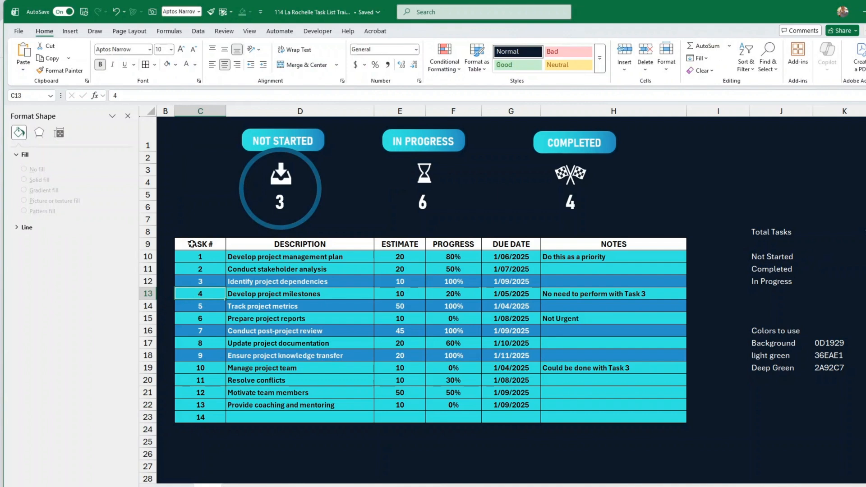
- Try a taller row 1 and undo the height change
left_click_drag(150, 175, 151, 177)
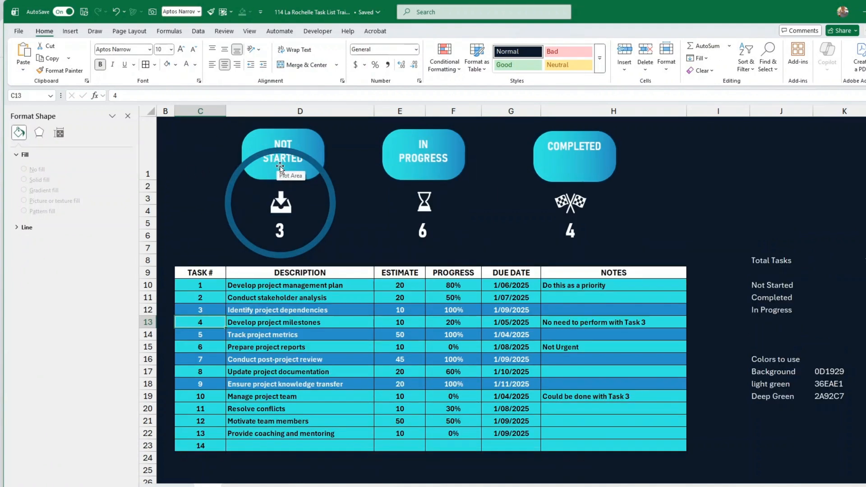
key("ctrl+z")
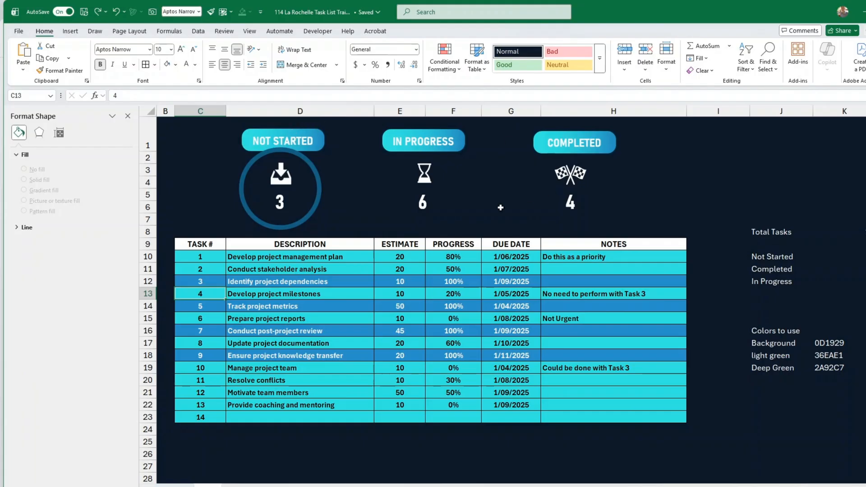
- Select all labels, icons, counts and the chart, and set their properties to Don't move or size with cells
left_click(324, 138)
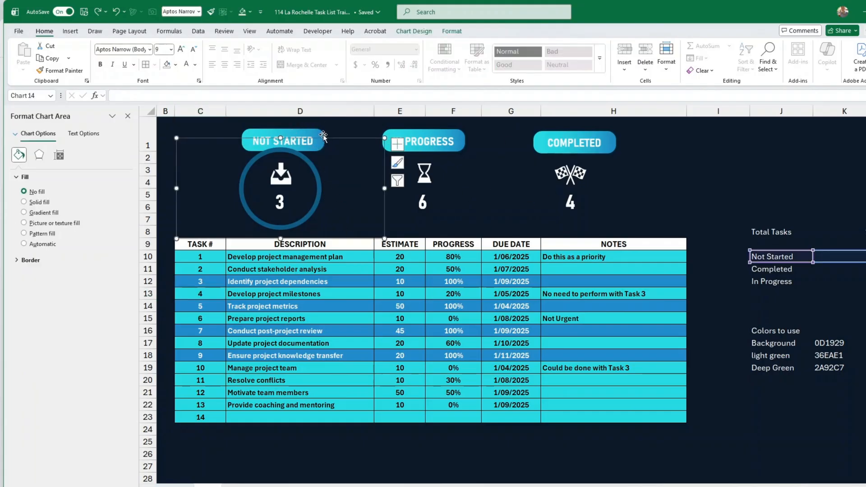
left_click(322, 132)
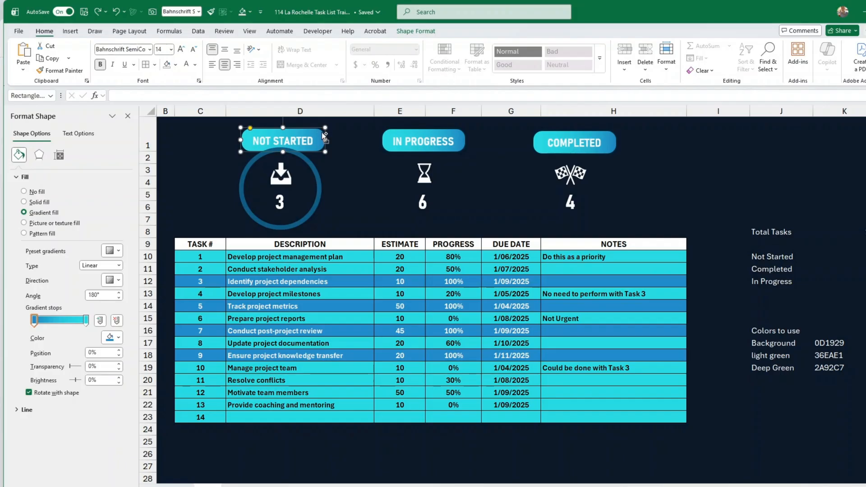
key("ctrl+a")
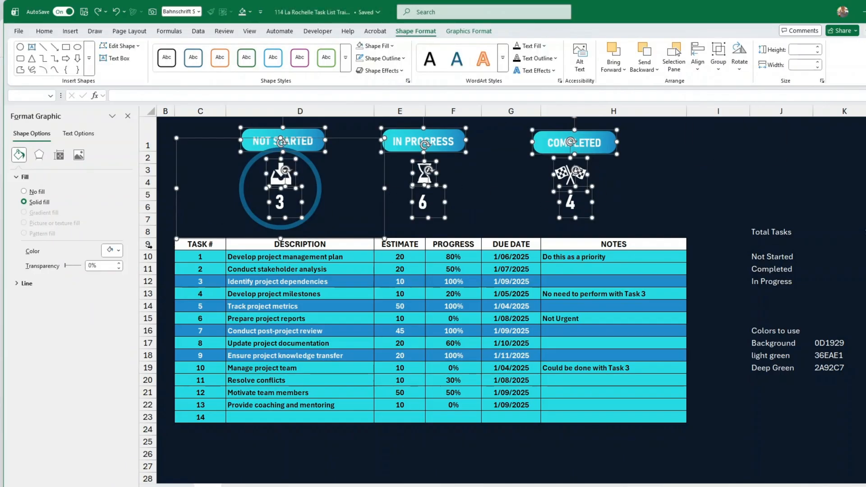
left_click(42, 158)
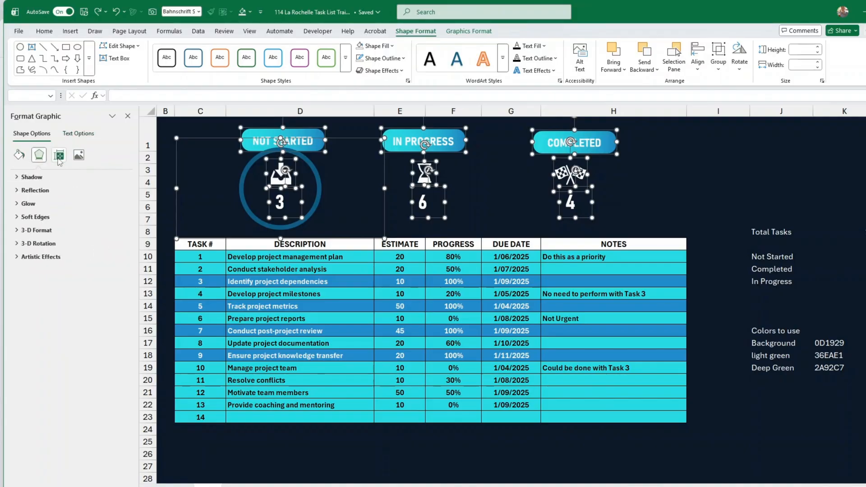
left_click(63, 159)
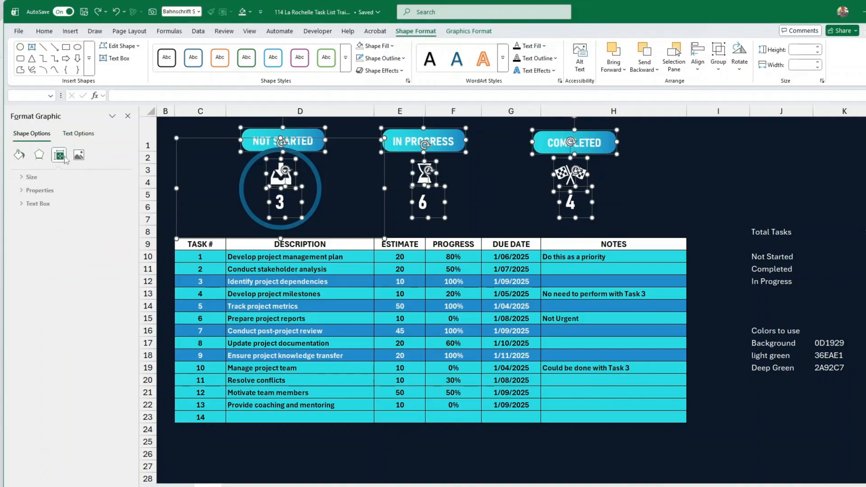
left_click(19, 193)
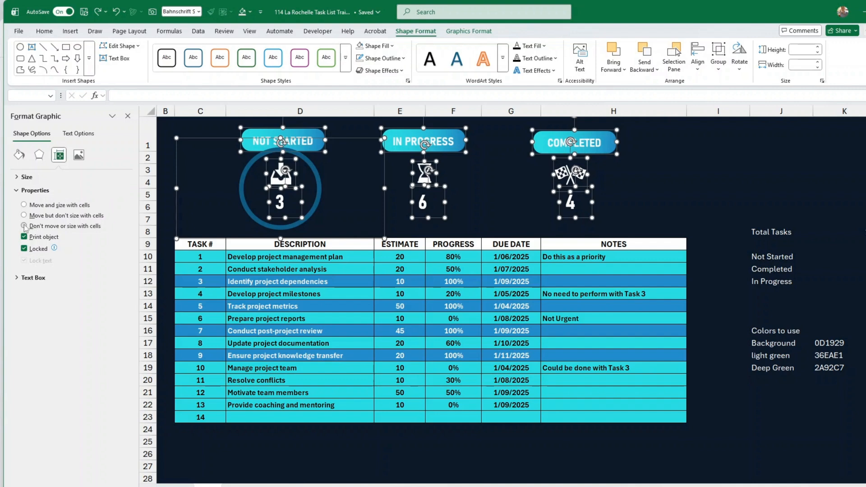
left_click(23, 225)
left_click(166, 256)
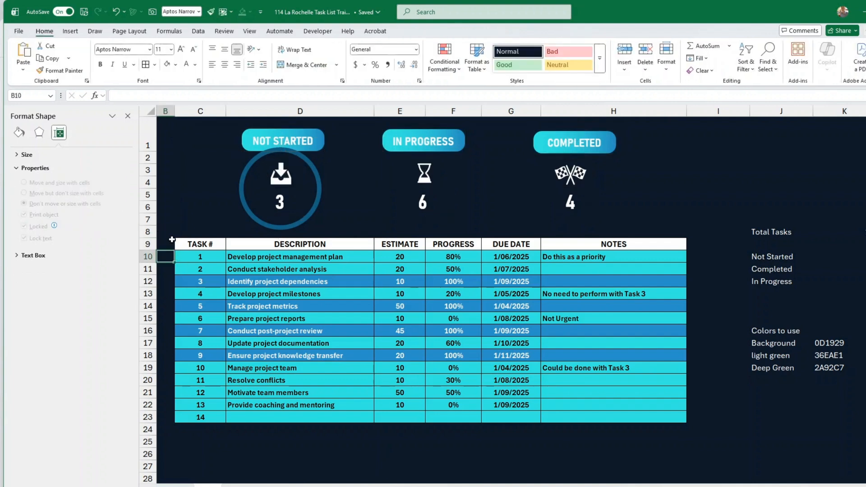
- Increase the height of row 2 and move the ring chart down over the task table, clear of the Not Started icon
left_click_drag(153, 165, 152, 181)
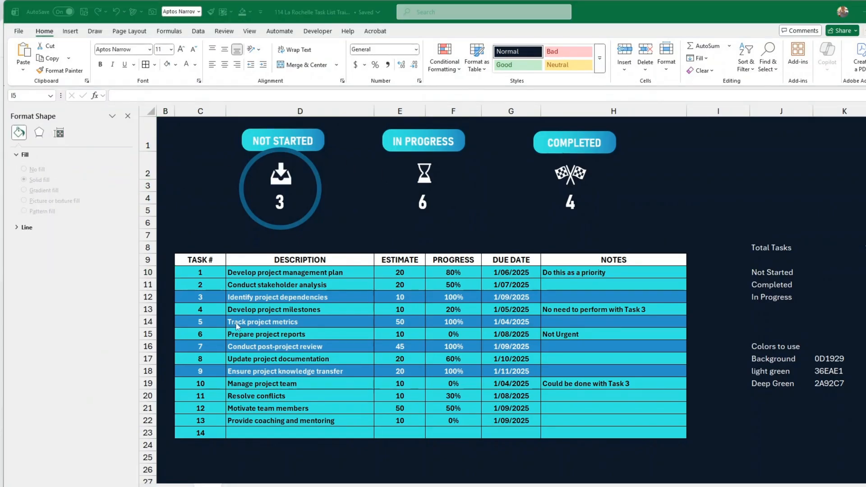
left_click(282, 179)
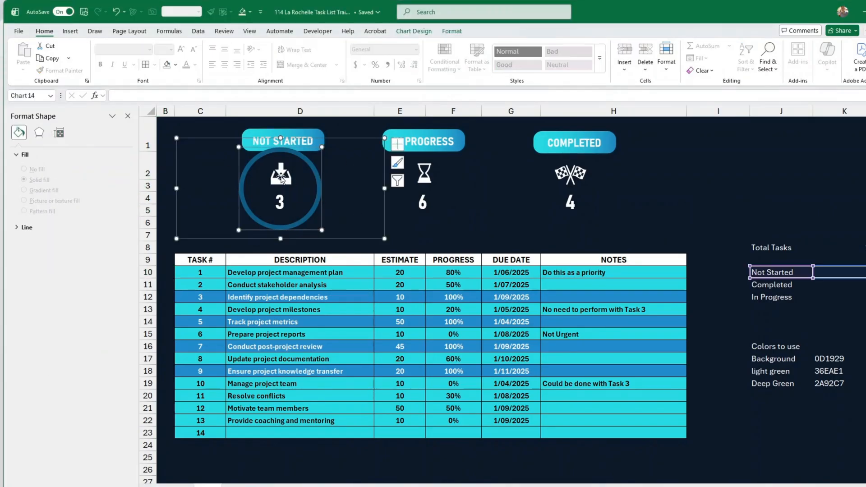
left_click_drag(364, 240, 367, 244)
left_click(281, 179)
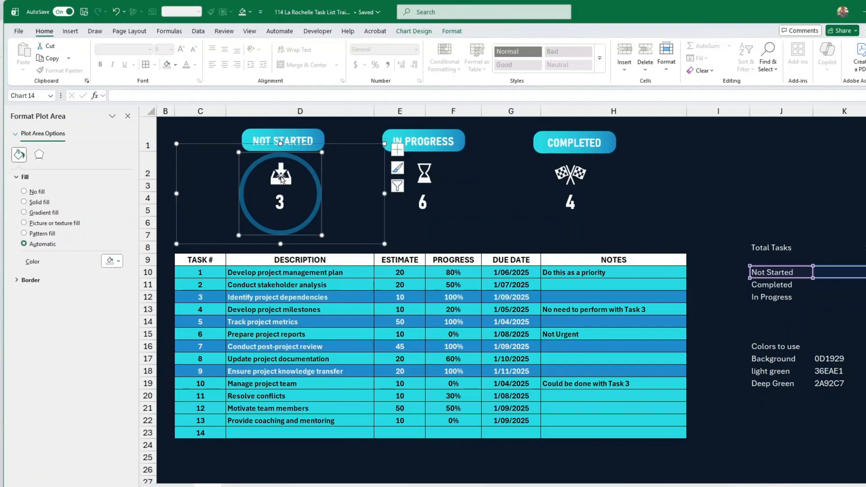
double_click(281, 177)
left_click_drag(385, 227, 388, 324)
- Select the three status icons with their three counts and move them down together, further below the gradient labels
left_click(280, 174)
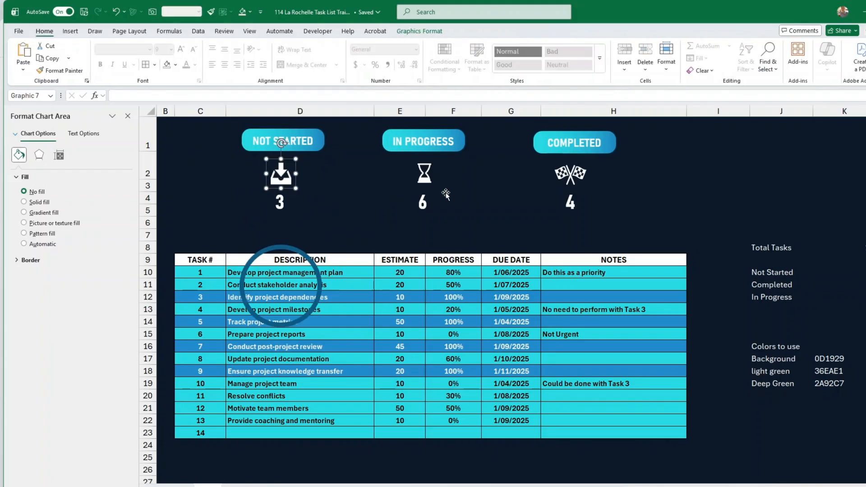
left_click(425, 173, "ctrl")
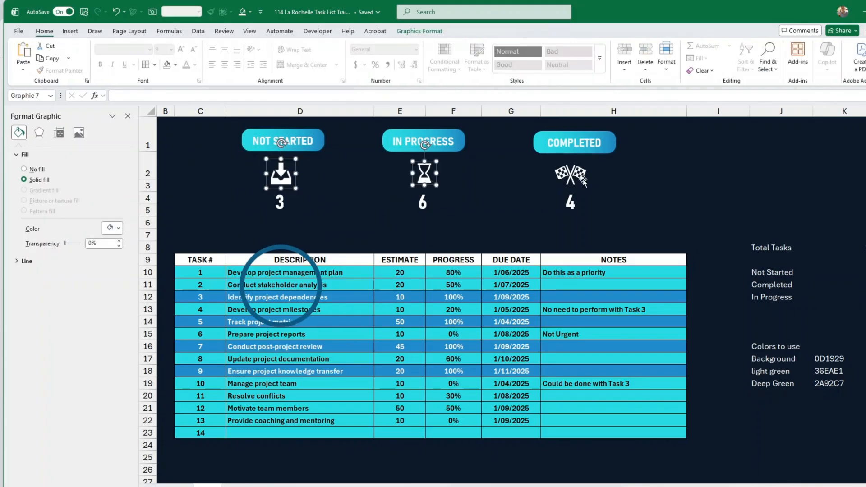
left_click(580, 177, "ctrl")
left_click(571, 203, "ctrl")
left_click(422, 203, "ctrl")
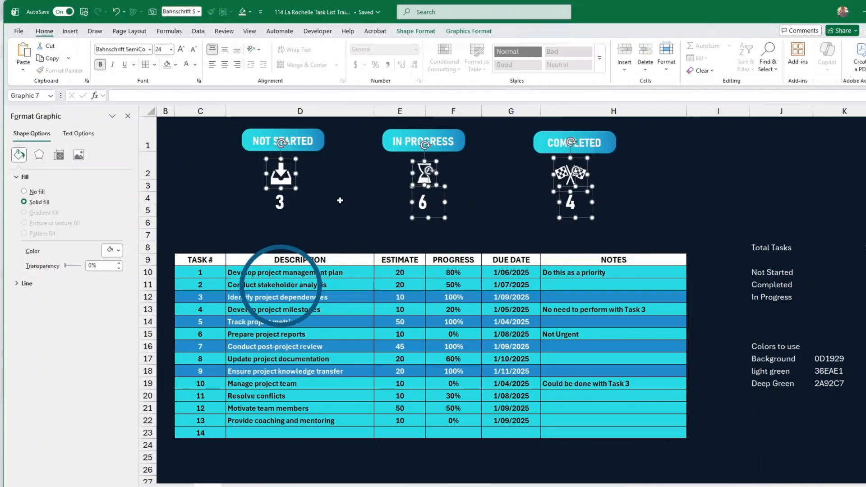
left_click(281, 201, "ctrl")
left_click_drag(423, 205, 423, 222)
- Move the ring chart back around the Not Started icon and count, and apply a gradient fill to the ring
left_click(318, 285)
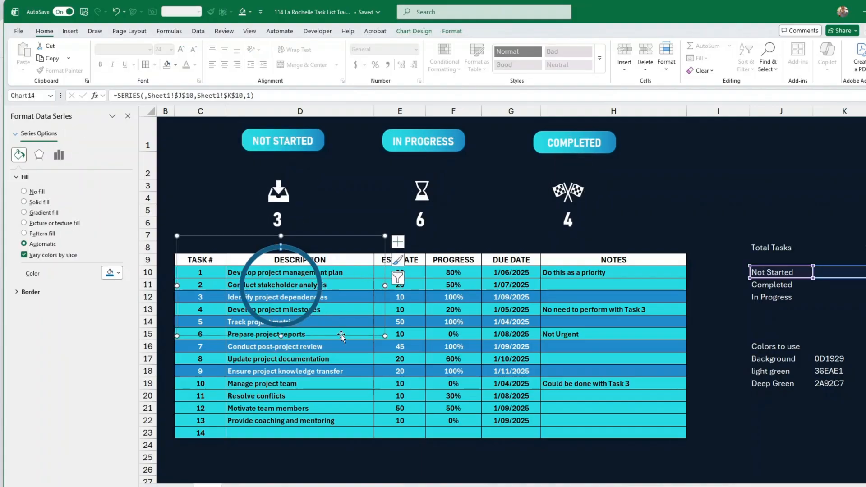
left_click_drag(341, 336, 338, 250)
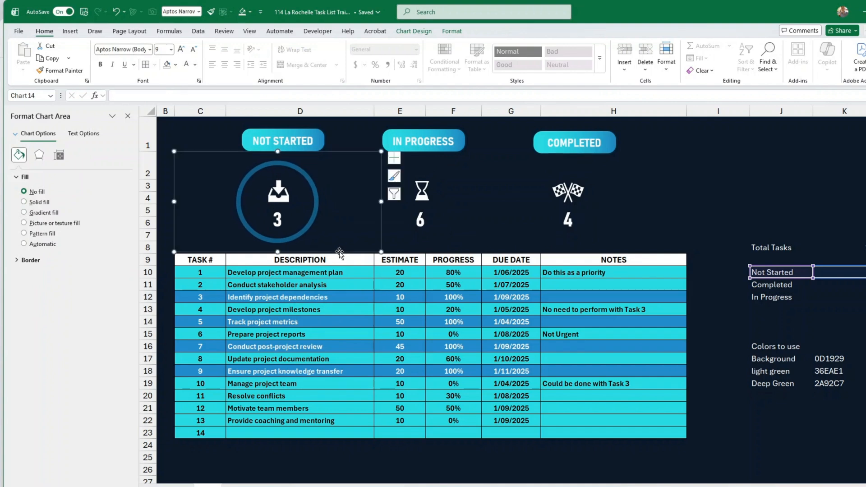
left_click(312, 219)
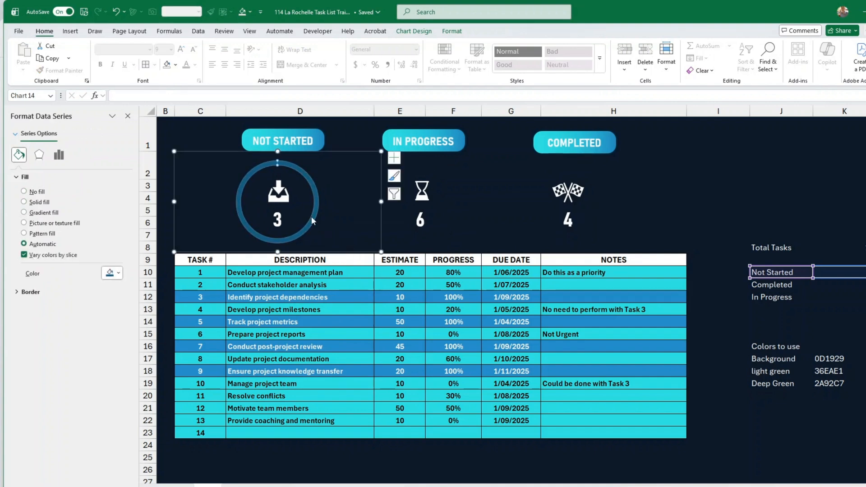
left_click(24, 212)
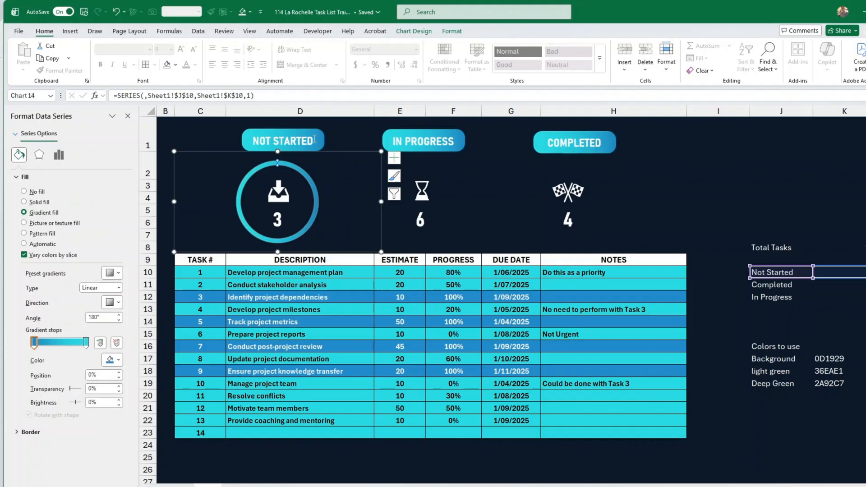
left_click(209, 135)
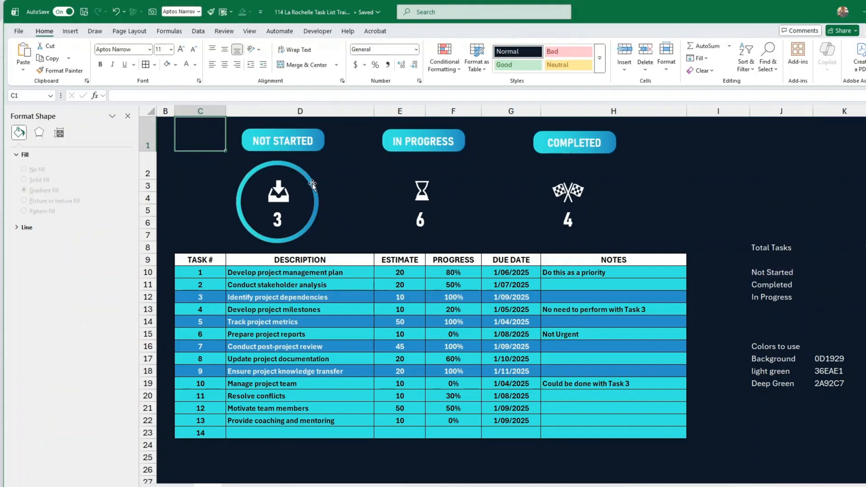
- Duplicate the Not Started ring chart
left_click(309, 205)
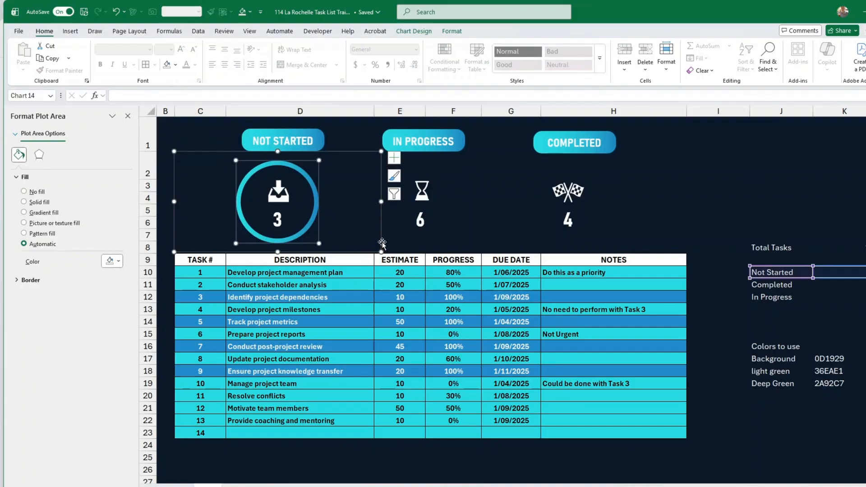
left_click(382, 242)
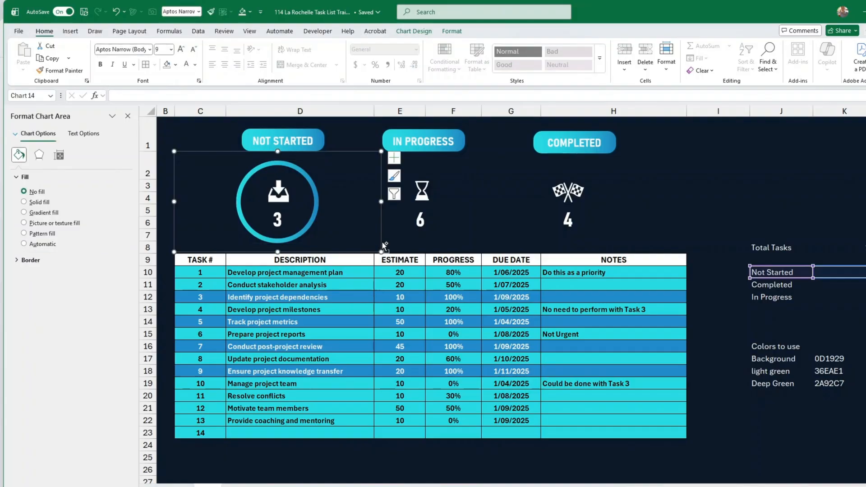
key("ctrl+d")
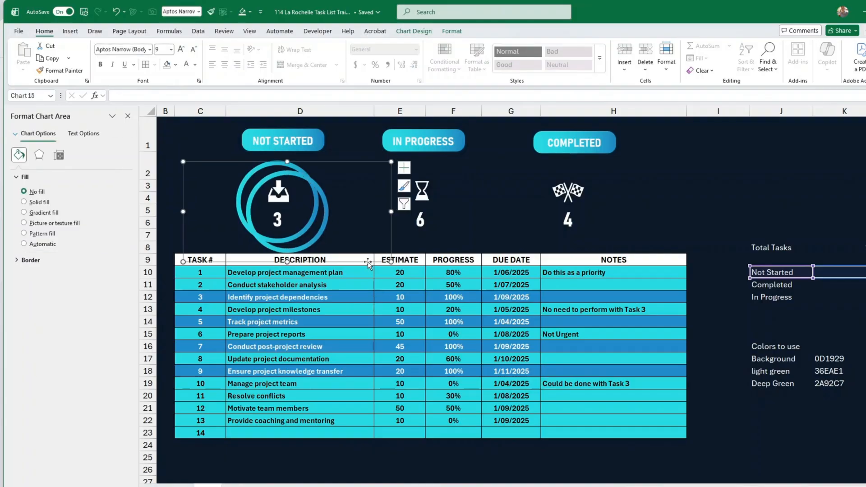
- Position the duplicated ring around the In Progress icon and count, and duplicate it again around the Completed icon and count
left_click_drag(368, 260, 502, 252)
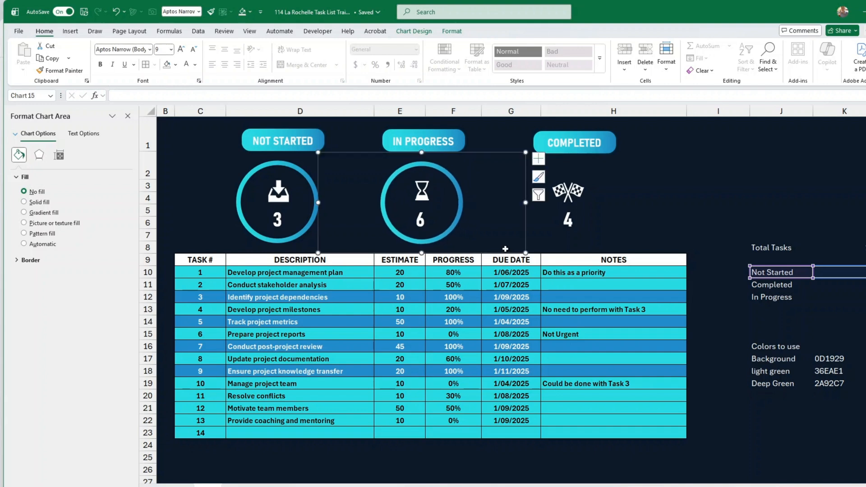
key("ctrl+d")
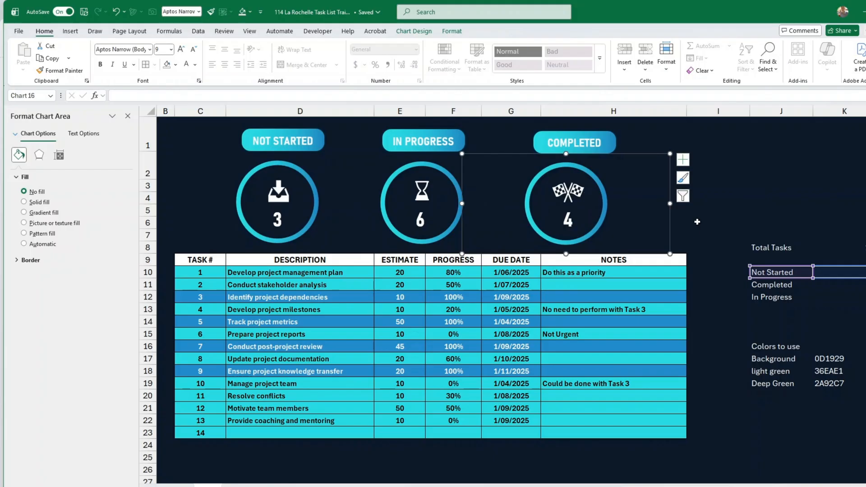
left_click(764, 182)
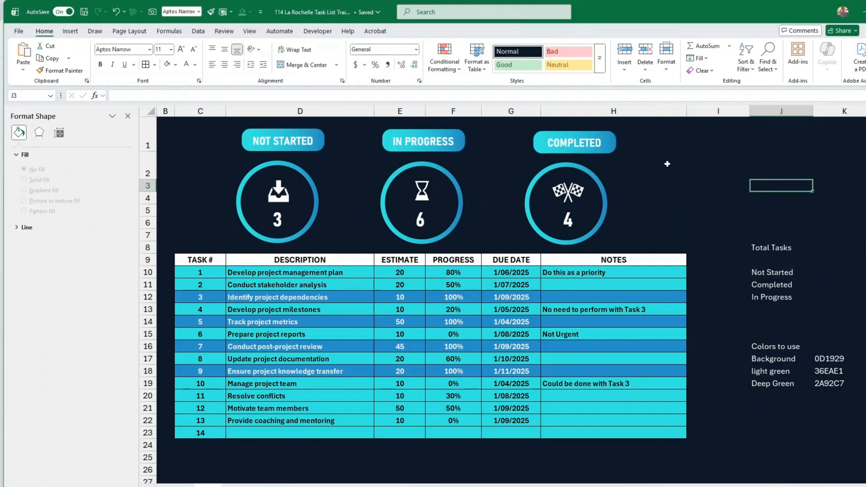
left_click(610, 149)
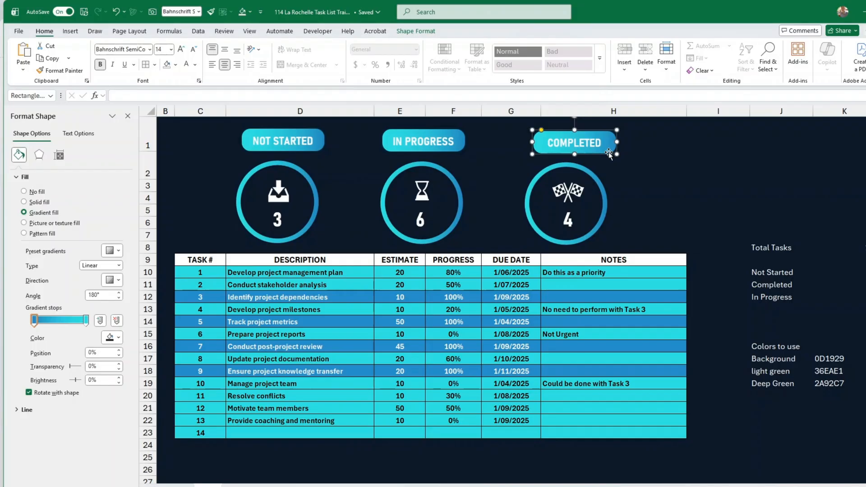
left_click(657, 194)
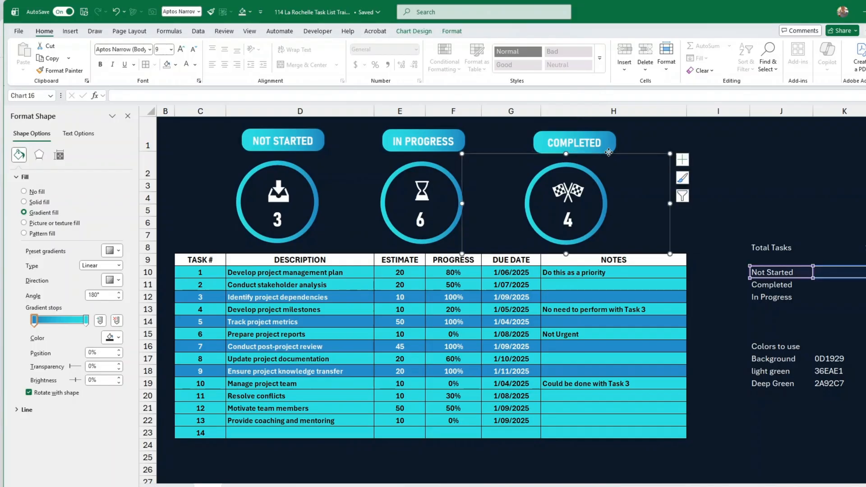
left_click(746, 213)
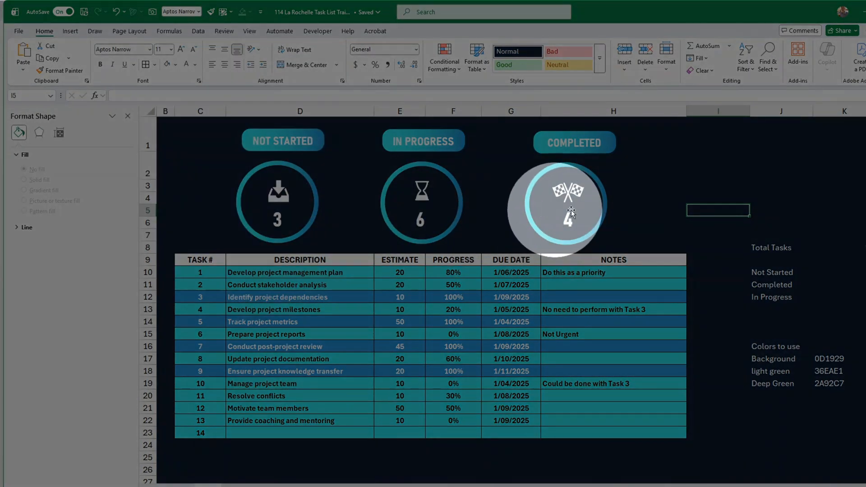
- Increase the height of row 8 to add space between the rings and the task table
left_click(681, 239)
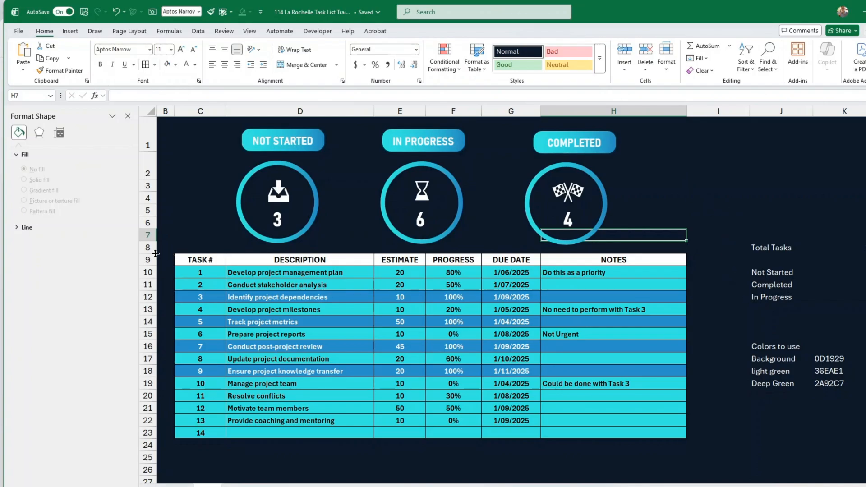
left_click_drag(156, 253, 155, 264)
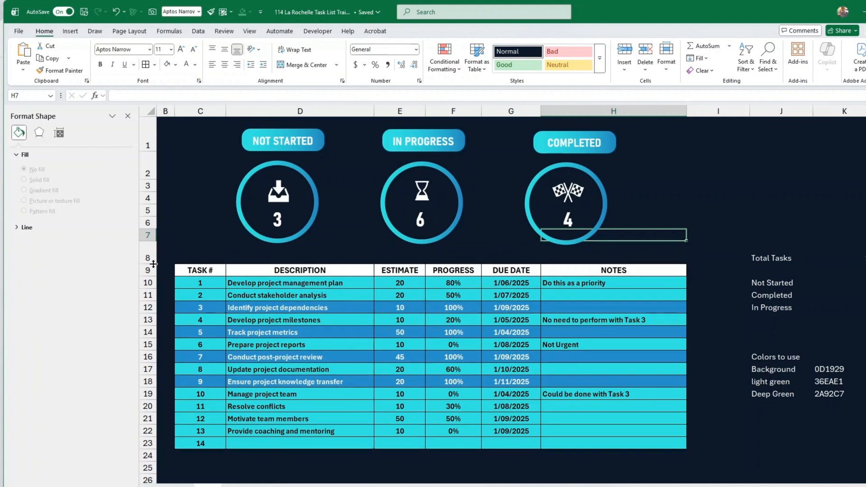
left_click(781, 185)
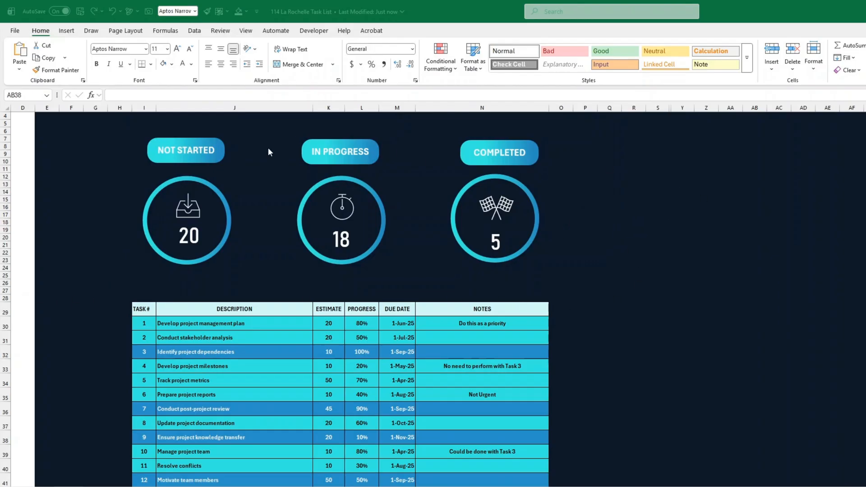
left_click(498, 212)
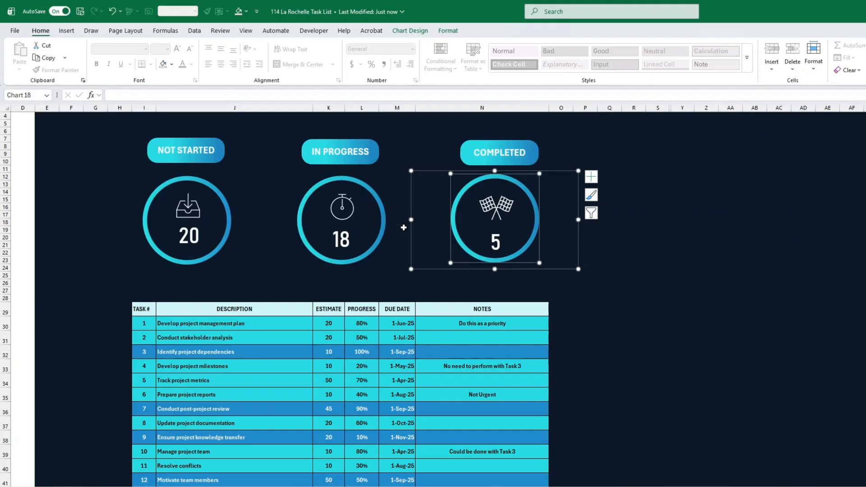
left_click(67, 30)
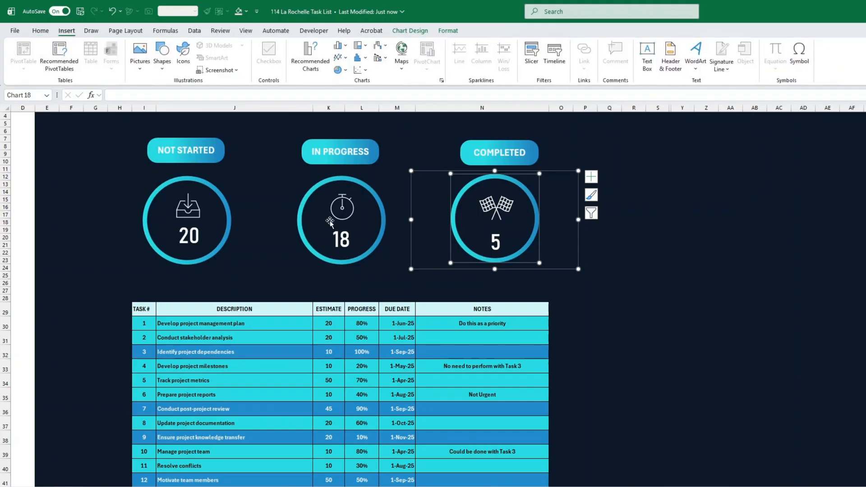
left_click(731, 299)
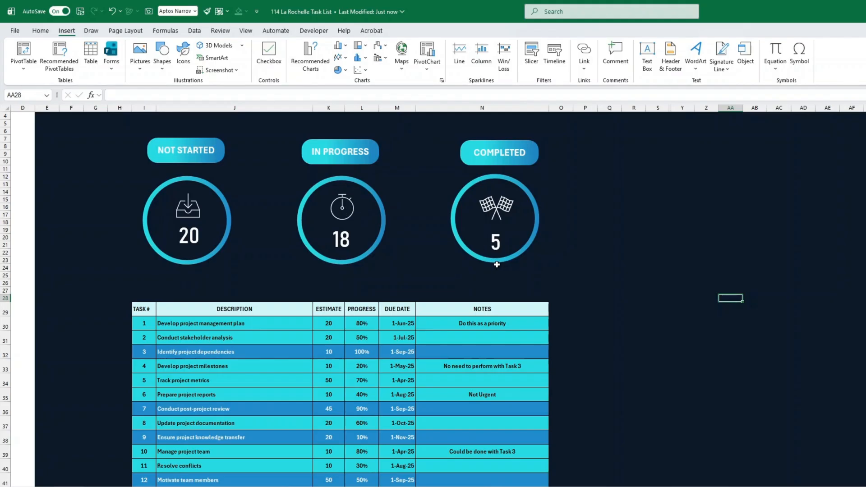
left_click(609, 333)
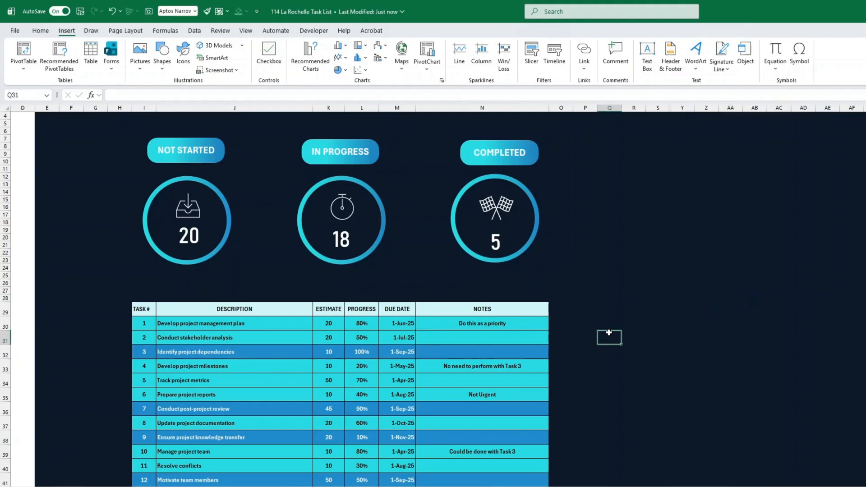
left_click(143, 321)
- Fill the task table's header row, from TASK # to NOTES, with white
left_click(41, 30)
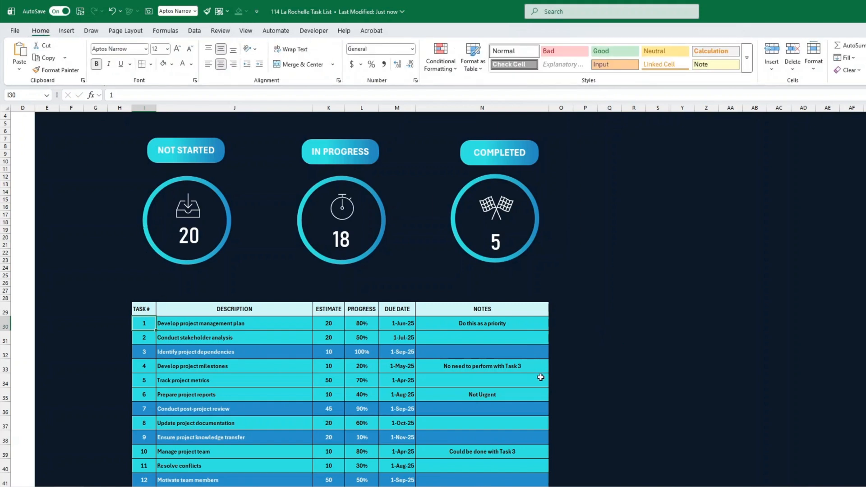
scroll(540, 376, "down", 3)
scroll(541, 372, "up", 3)
left_click_drag(532, 309, 152, 309)
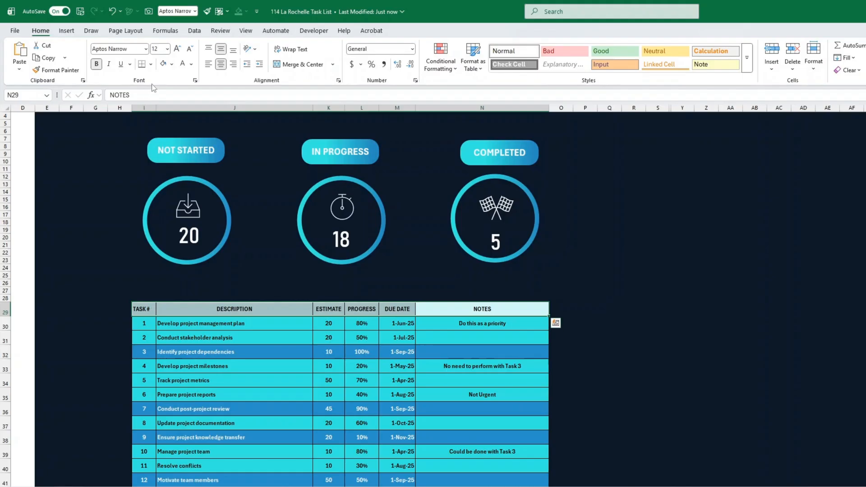
left_click(173, 65)
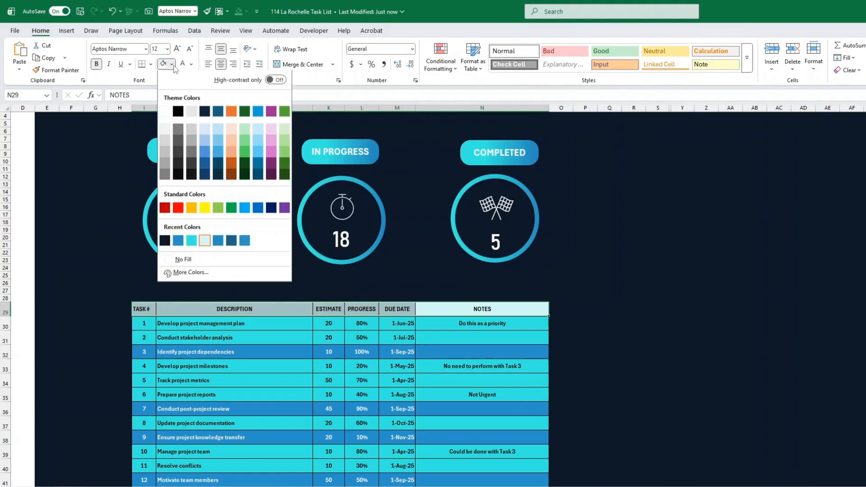
left_click(165, 111)
left_click(667, 260)
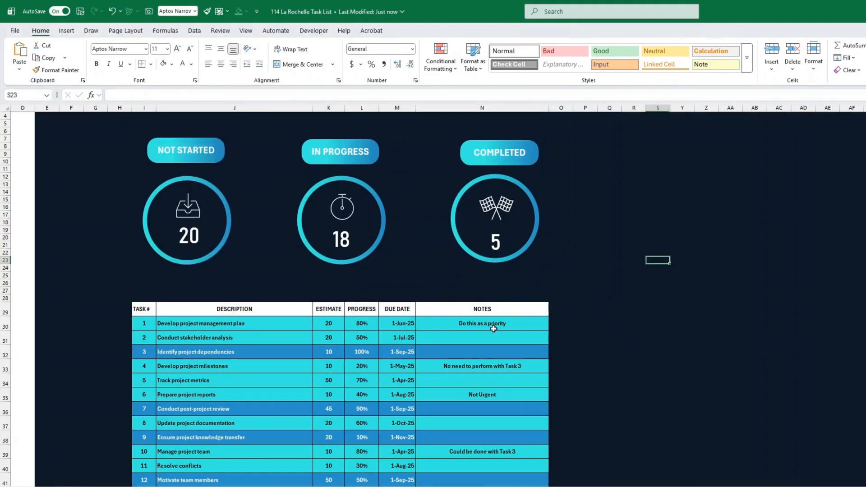
- Fill the task table's header cells, TASK # through NOTES, with the recent turquoise color #36EAE1
left_click_drag(546, 309, 361, 309)
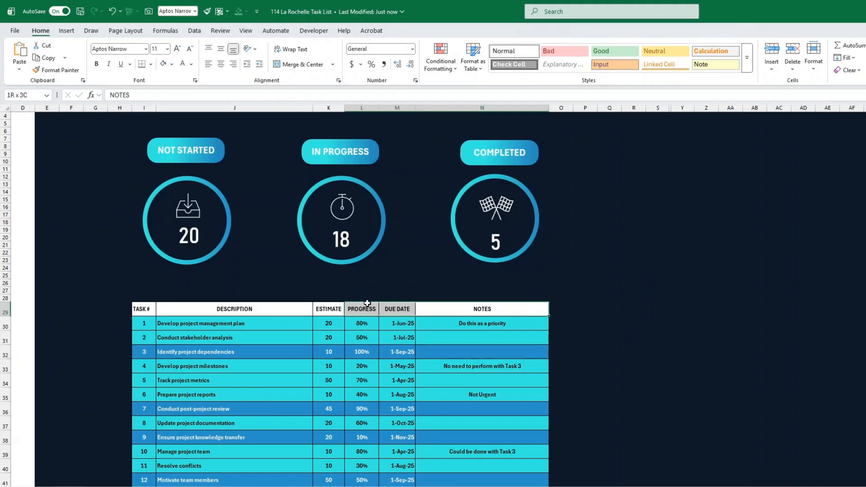
left_click_drag(471, 306, 141, 307)
left_click(172, 64)
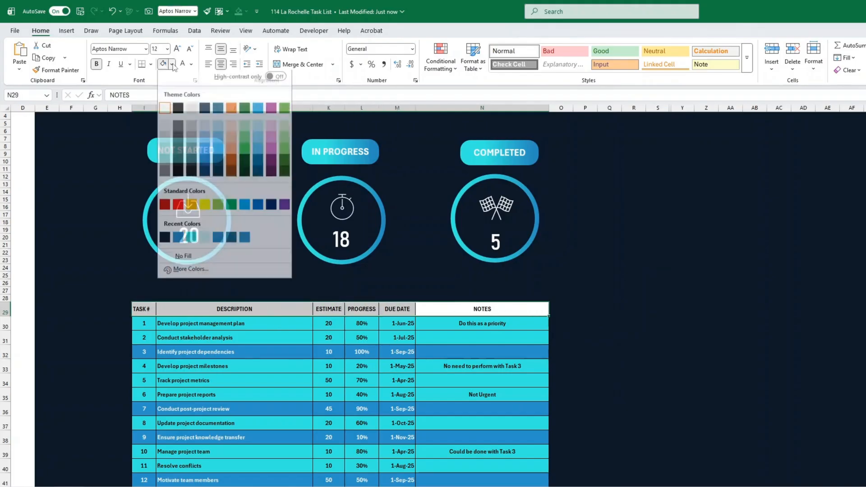
left_click(191, 241)
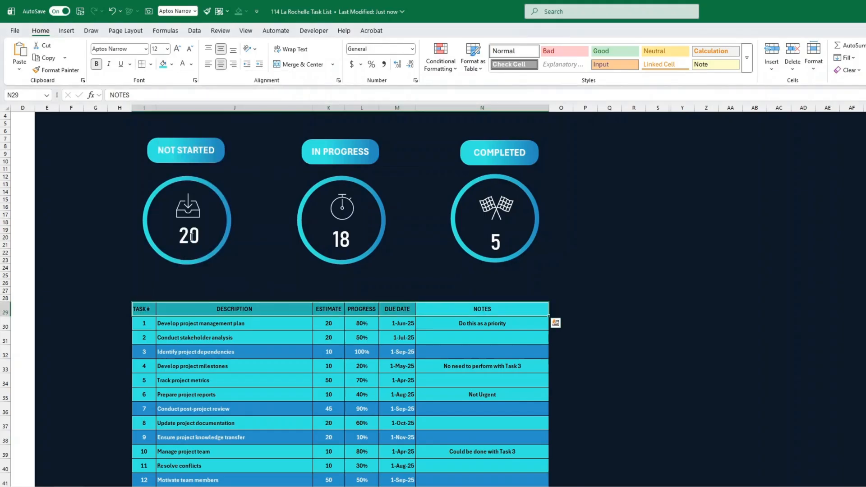
- Lighten the header row's turquoise fill to a very pale tint using a custom color
left_click(172, 64)
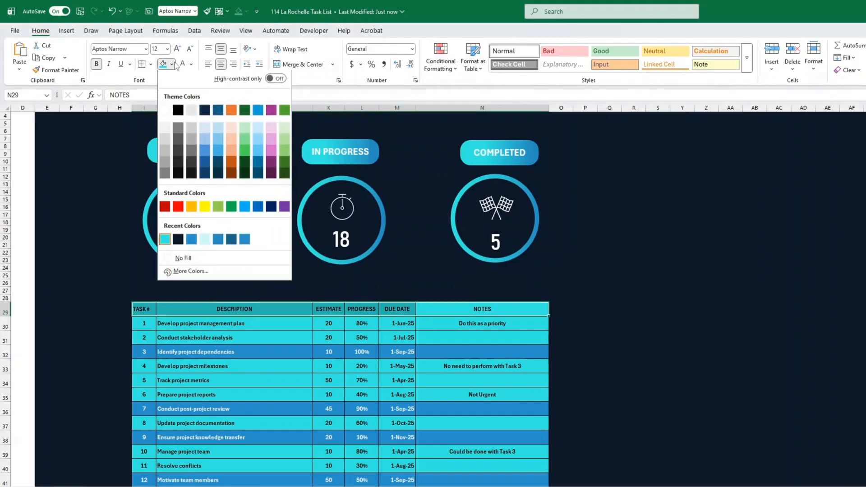
left_click(186, 273)
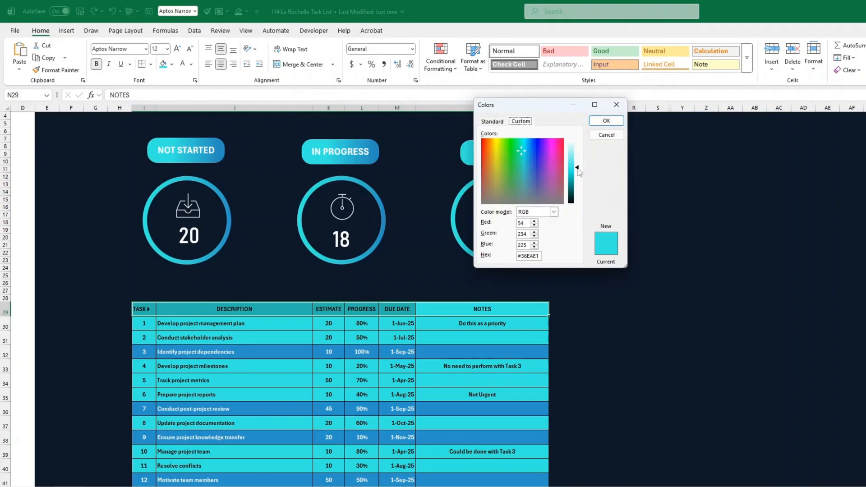
left_click_drag(580, 171, 581, 146)
left_click(607, 121)
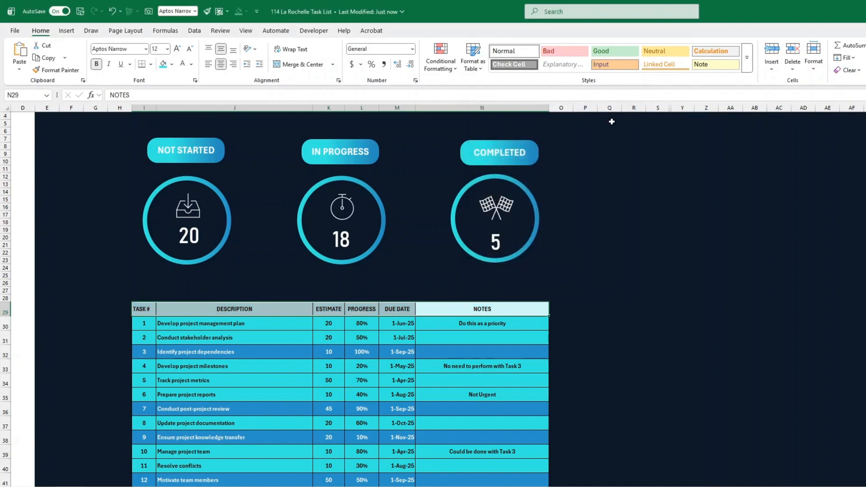
left_click(688, 200)
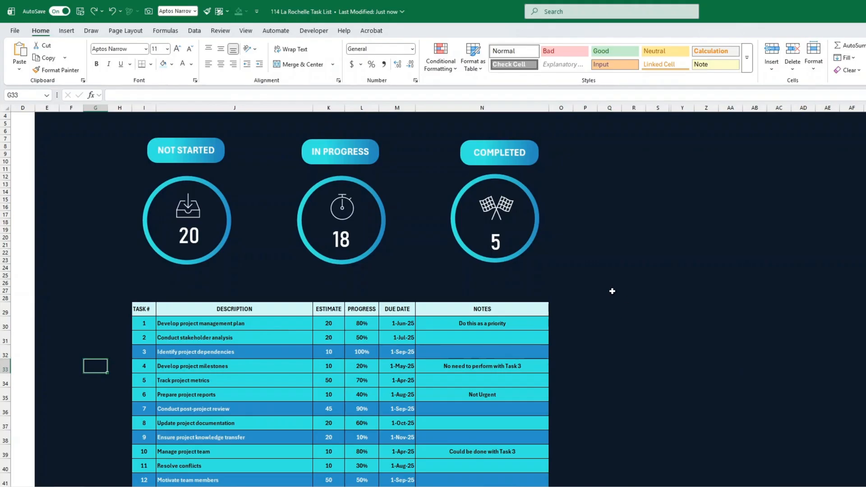
scroll(612, 290, "down", 2)
scroll(629, 296, "up", 3)
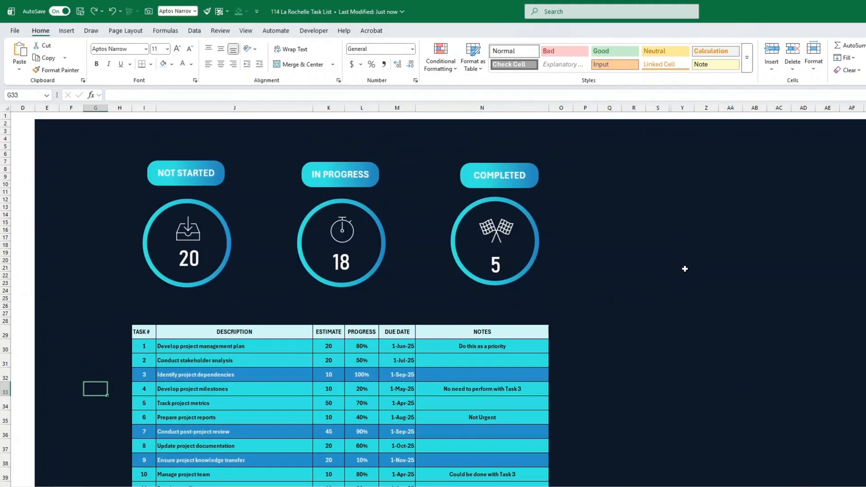